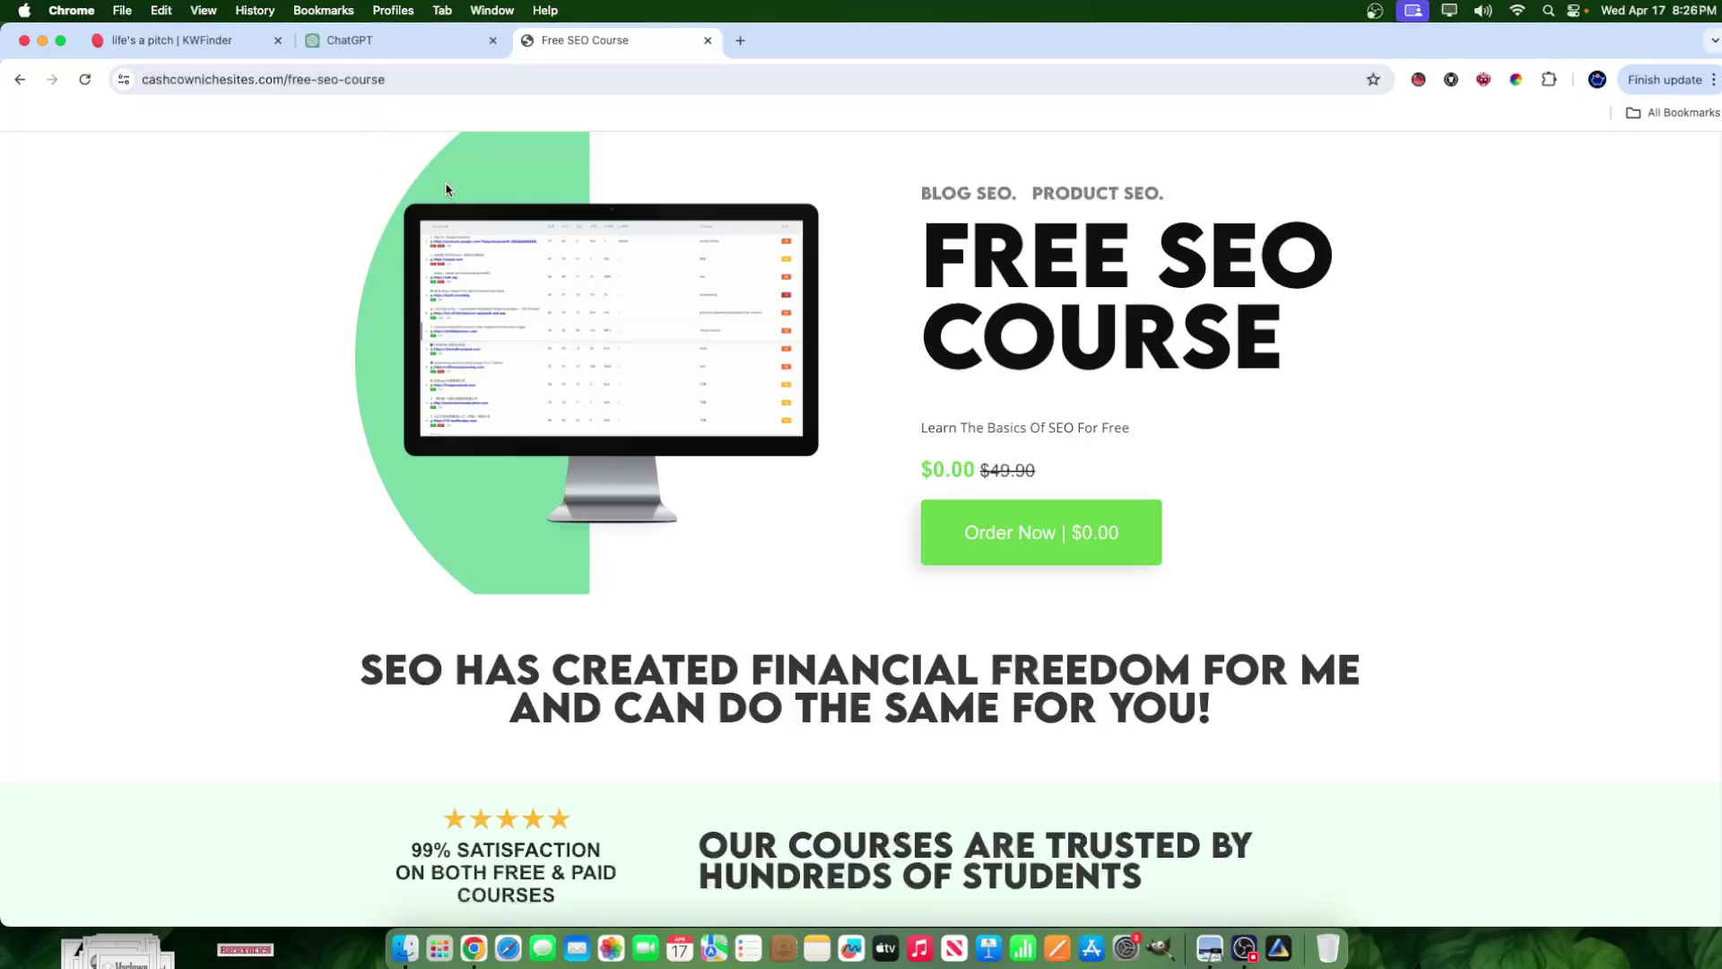
Review the ten baseball T-shirt quotes in the ChatGPT conversation, including 'Life's a pitch!'
left_click(380, 36)
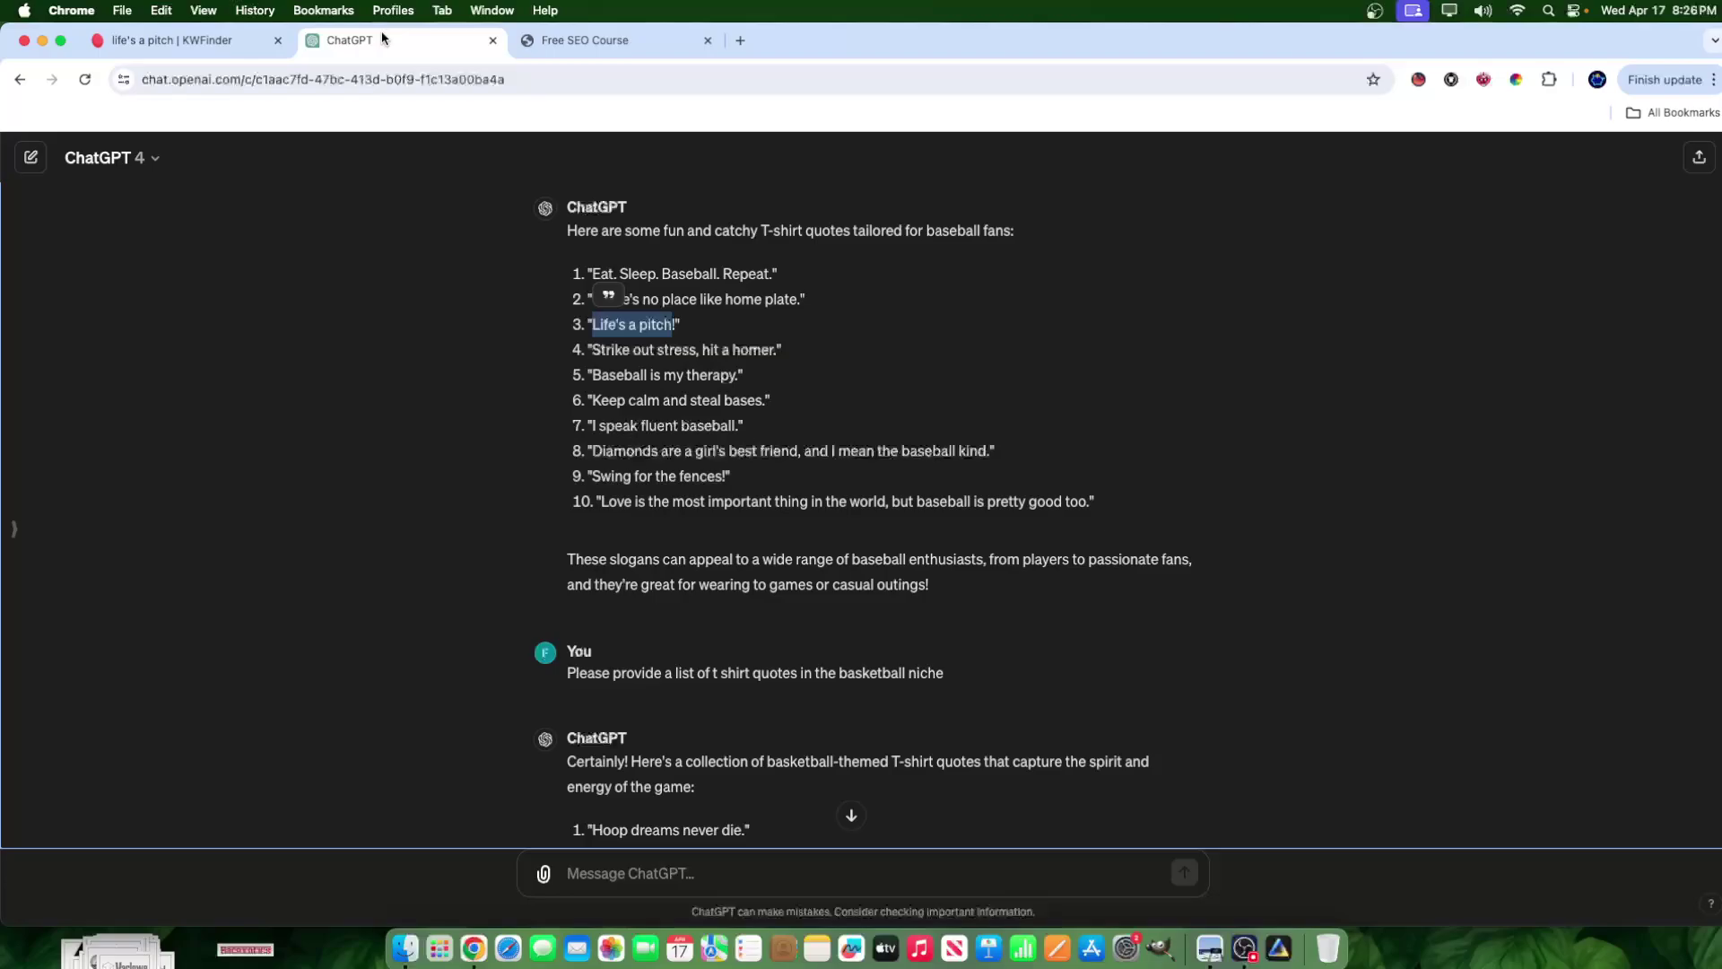
left_click(1472, 644)
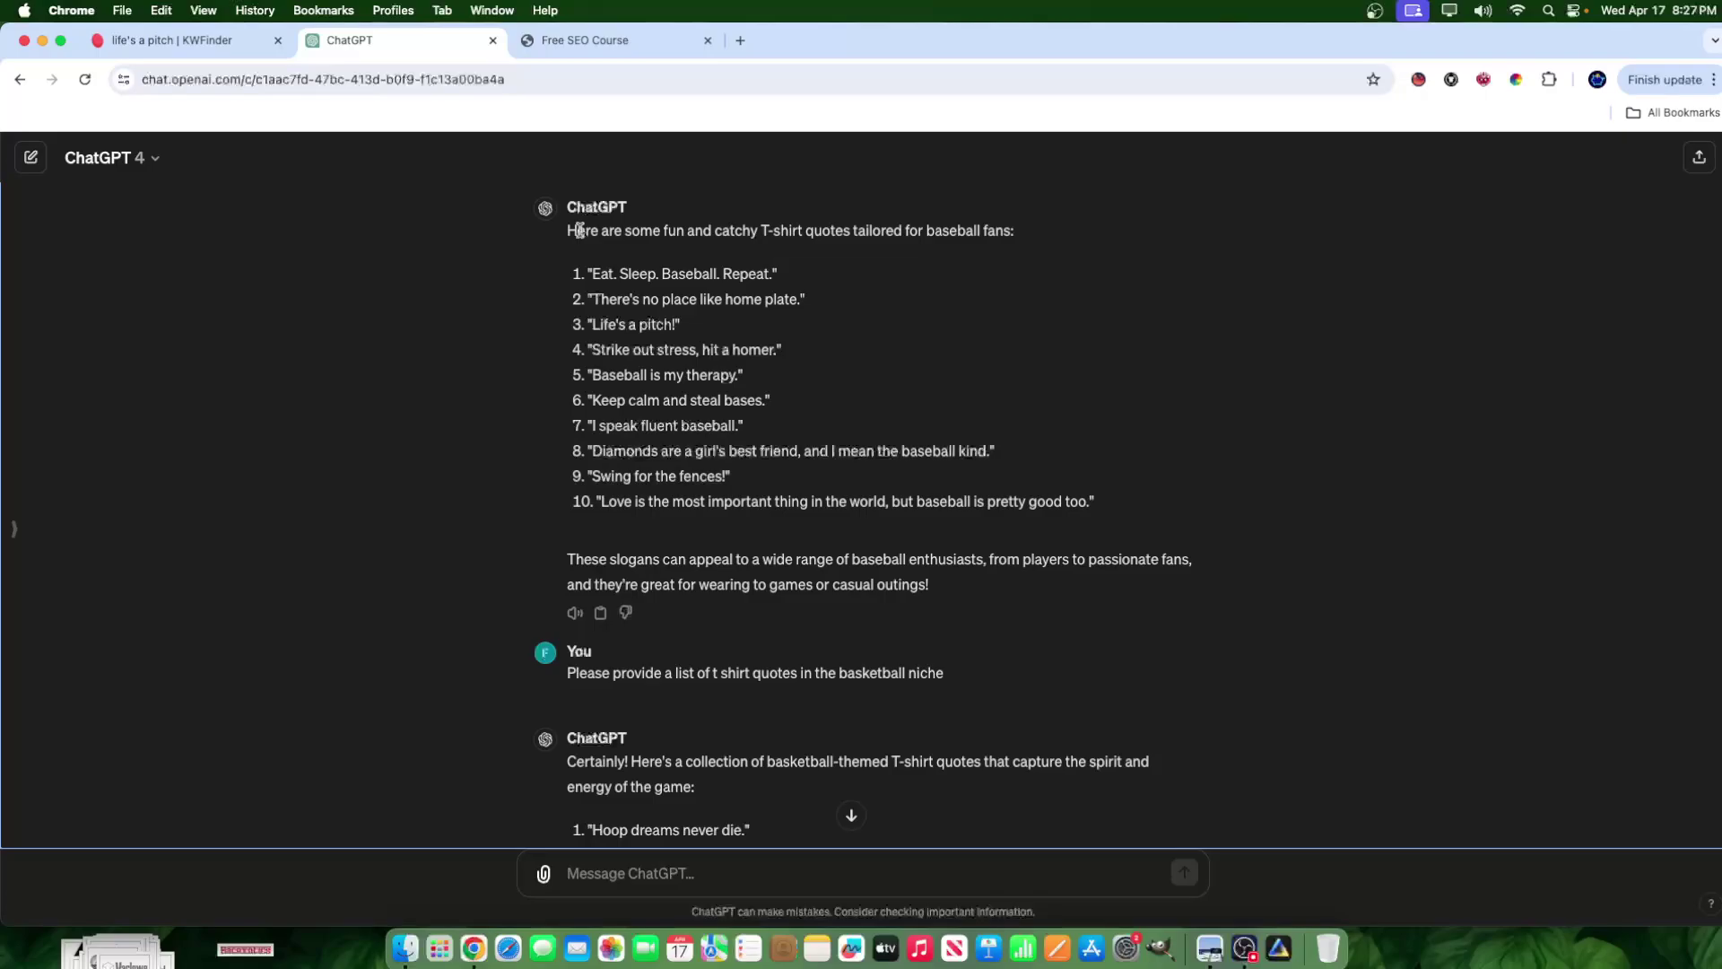
left_click_drag(925, 230, 1015, 233)
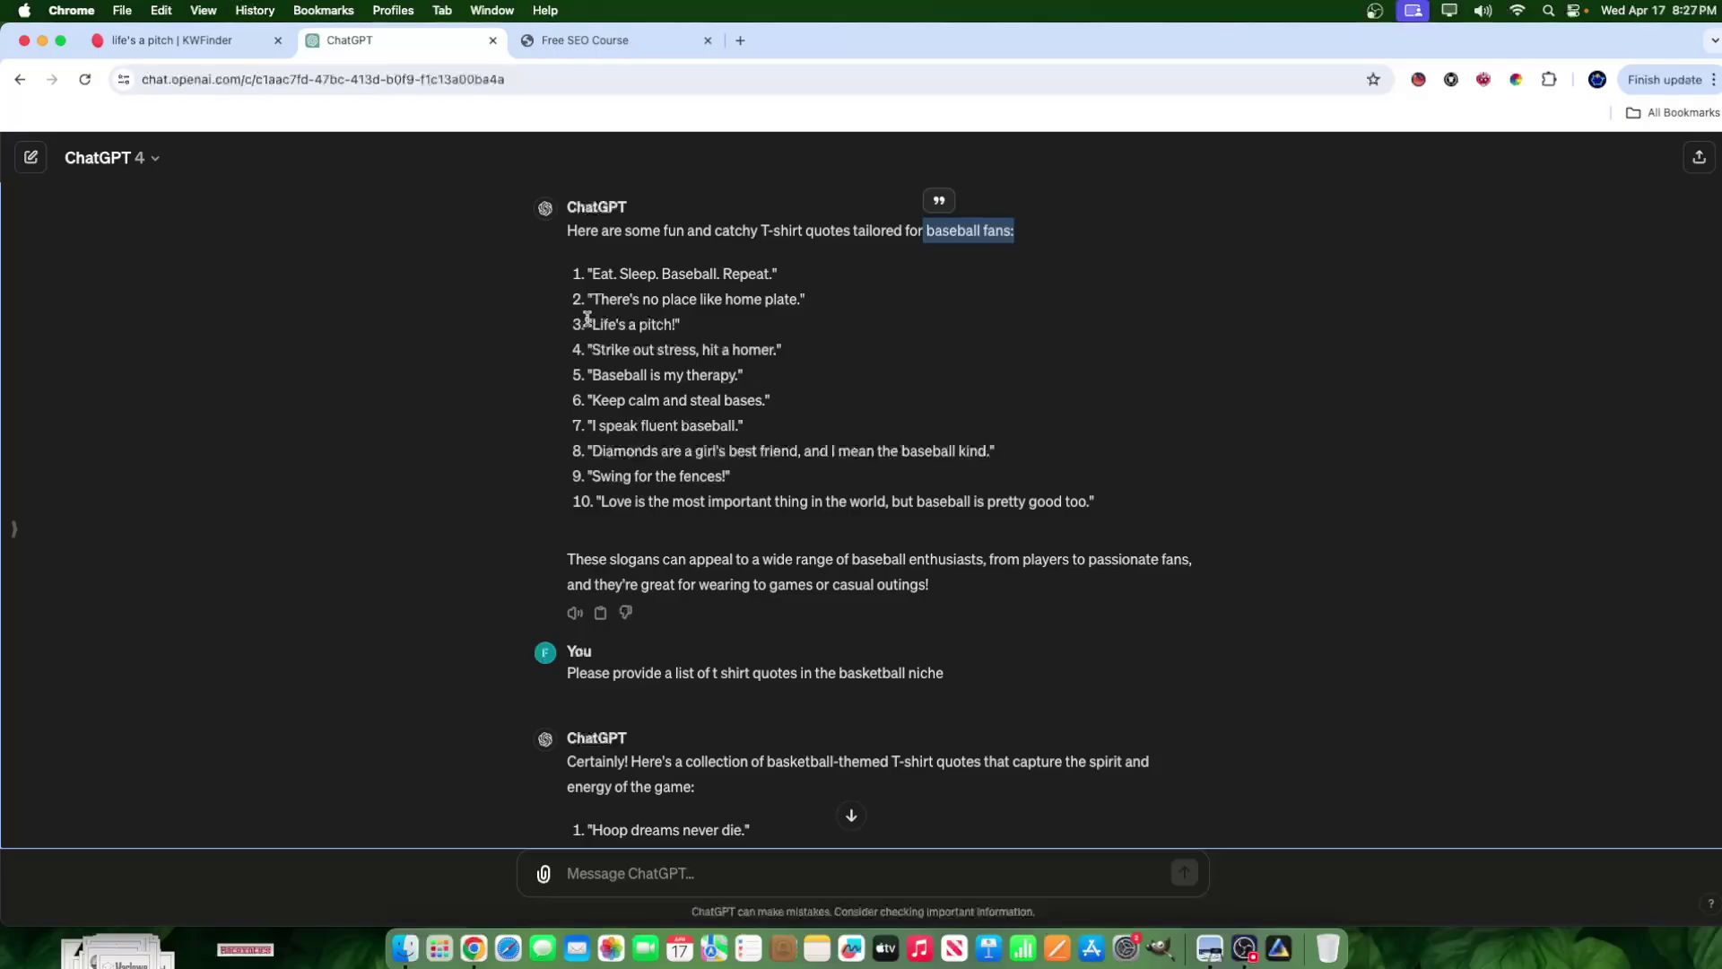
left_click_drag(579, 271, 1118, 520)
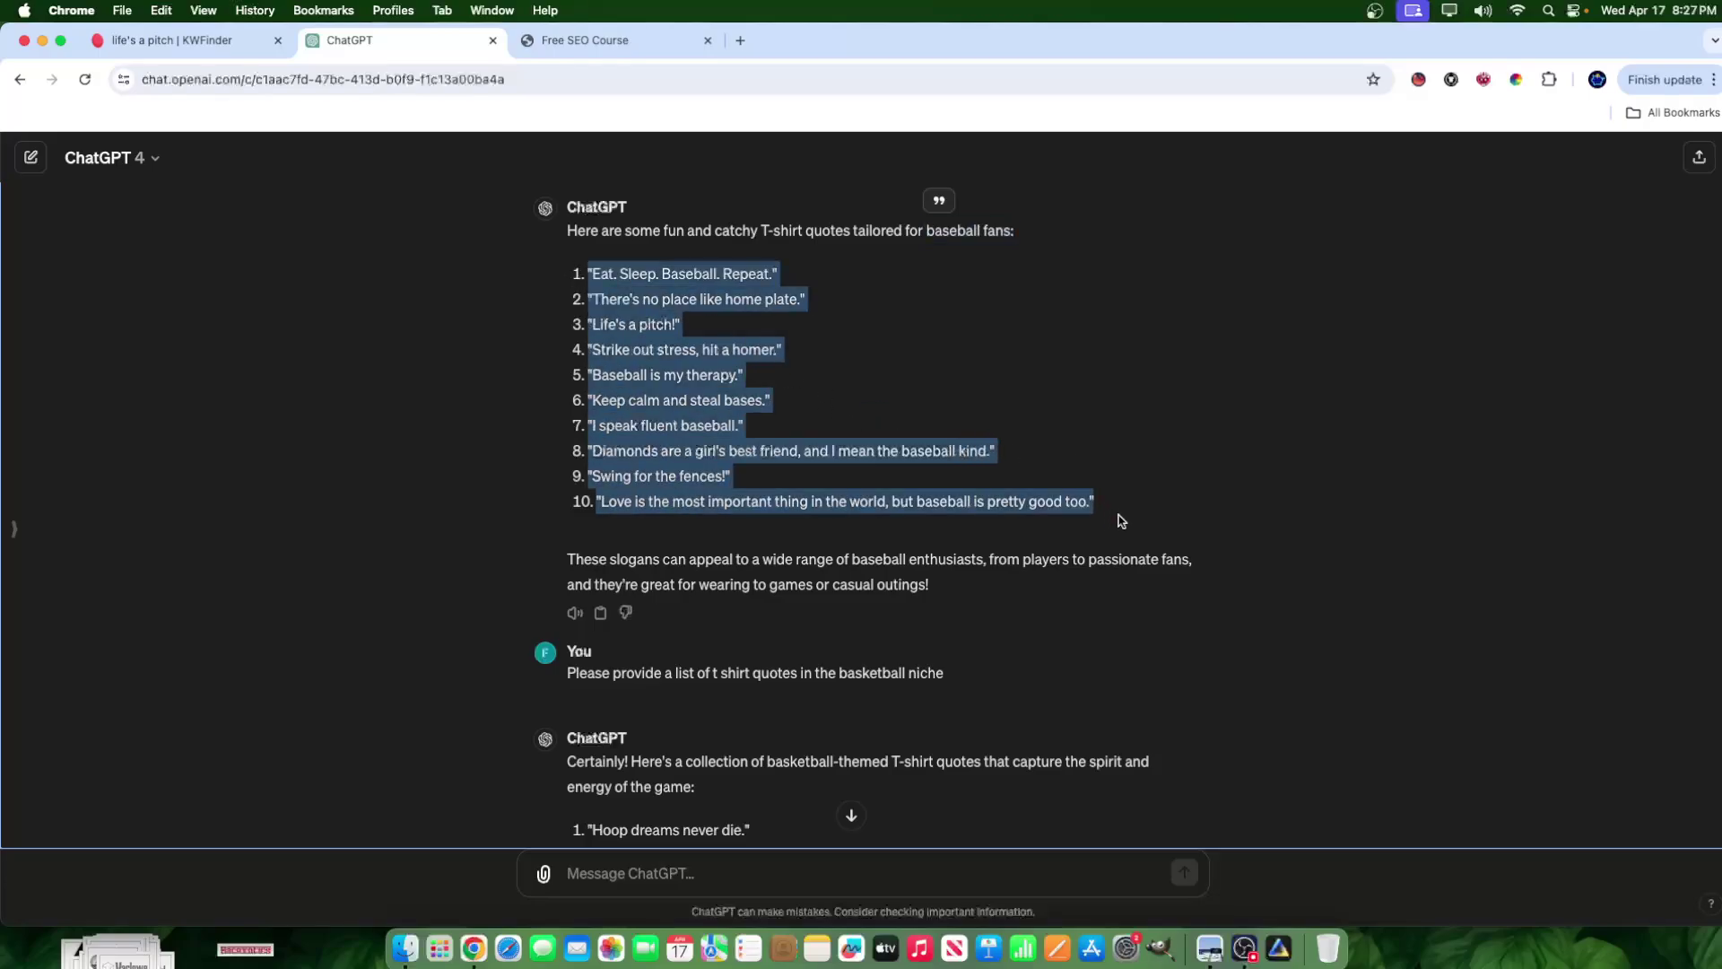
left_click(662, 260)
scroll(682, 278, "up", 2)
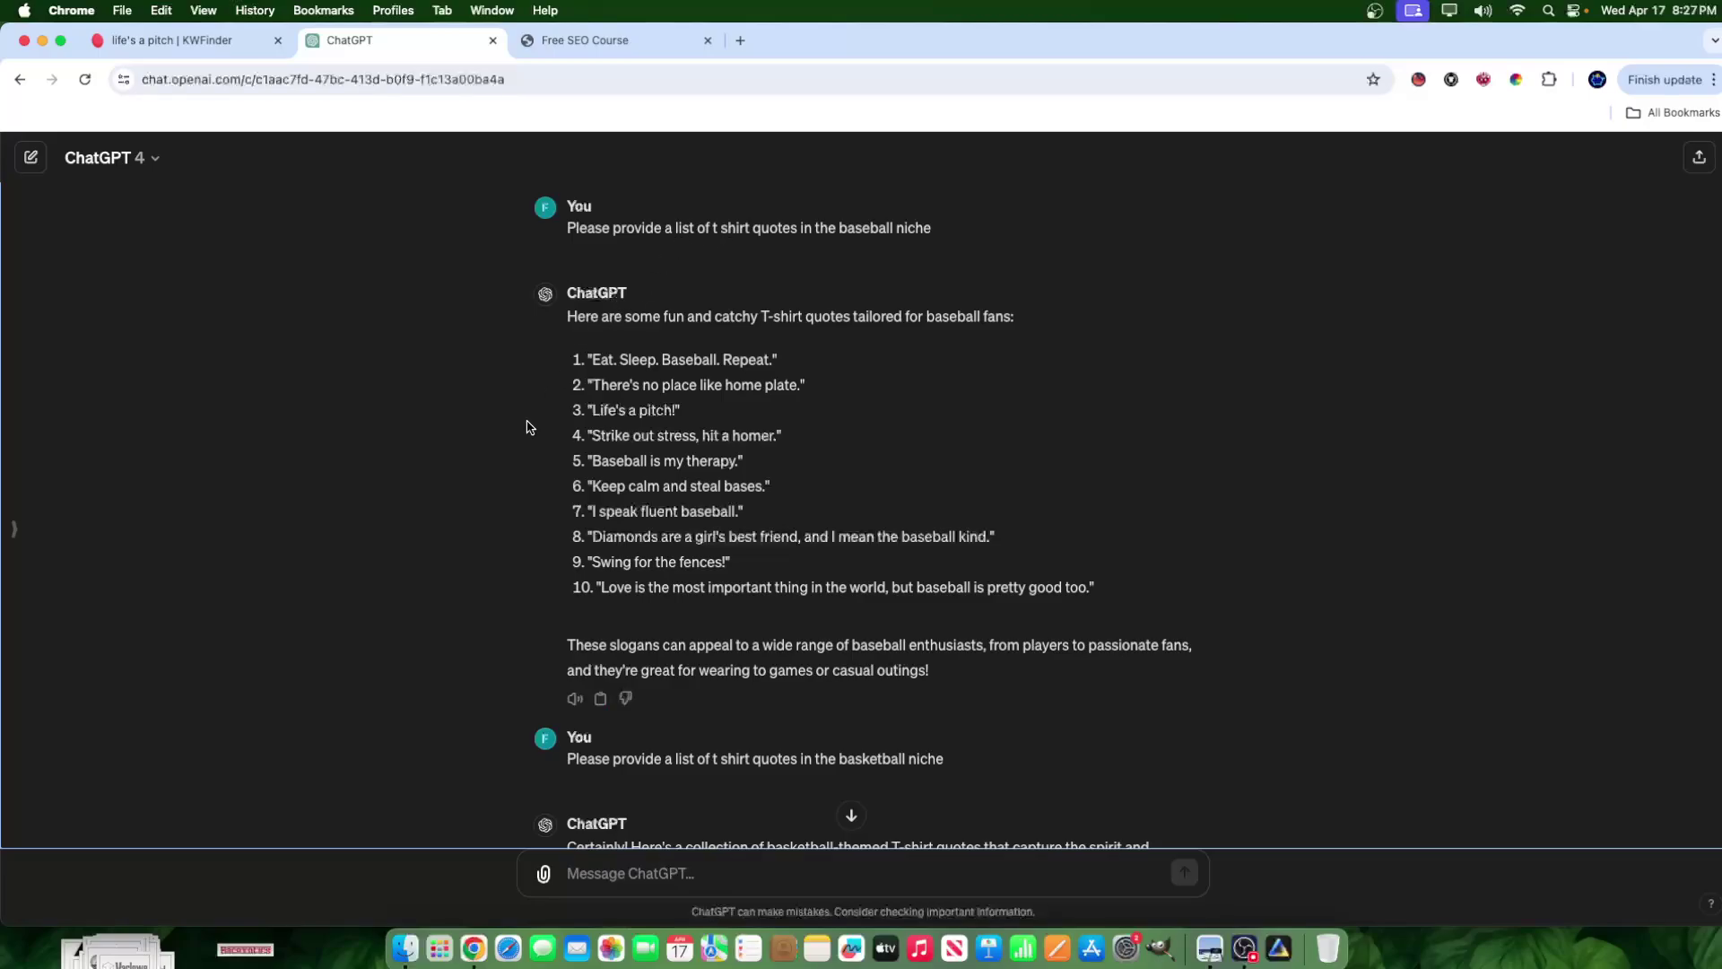
scroll(628, 332, "down", 1)
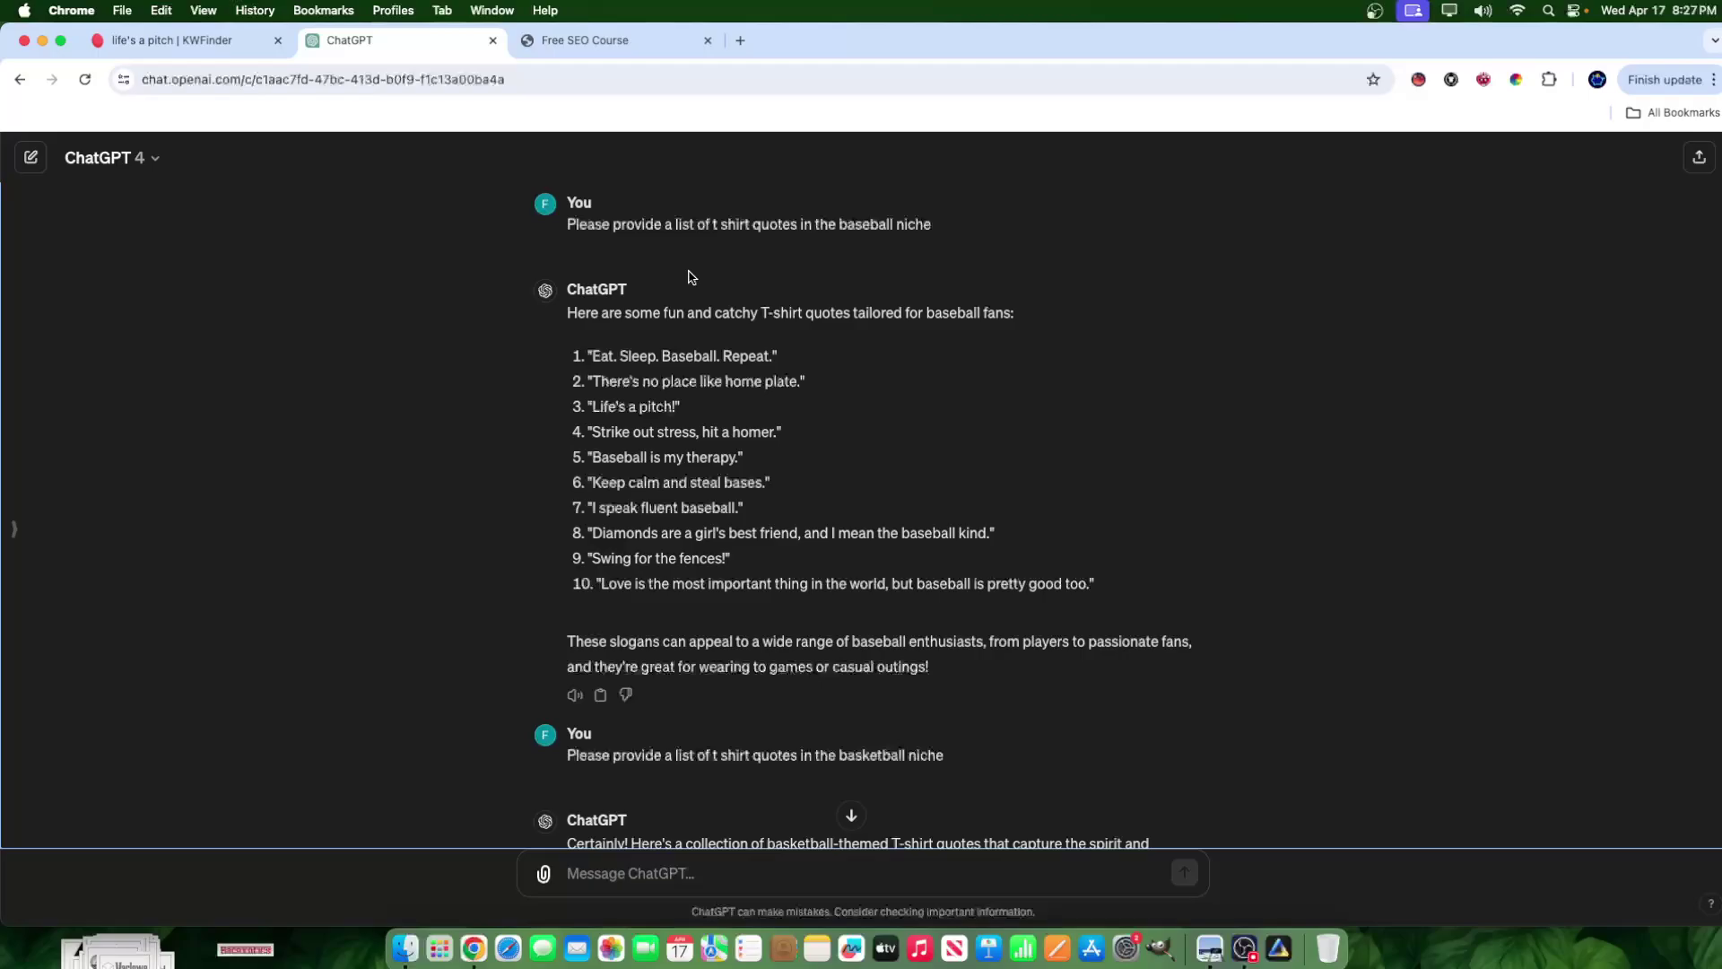
scroll(660, 297, "down", 2)
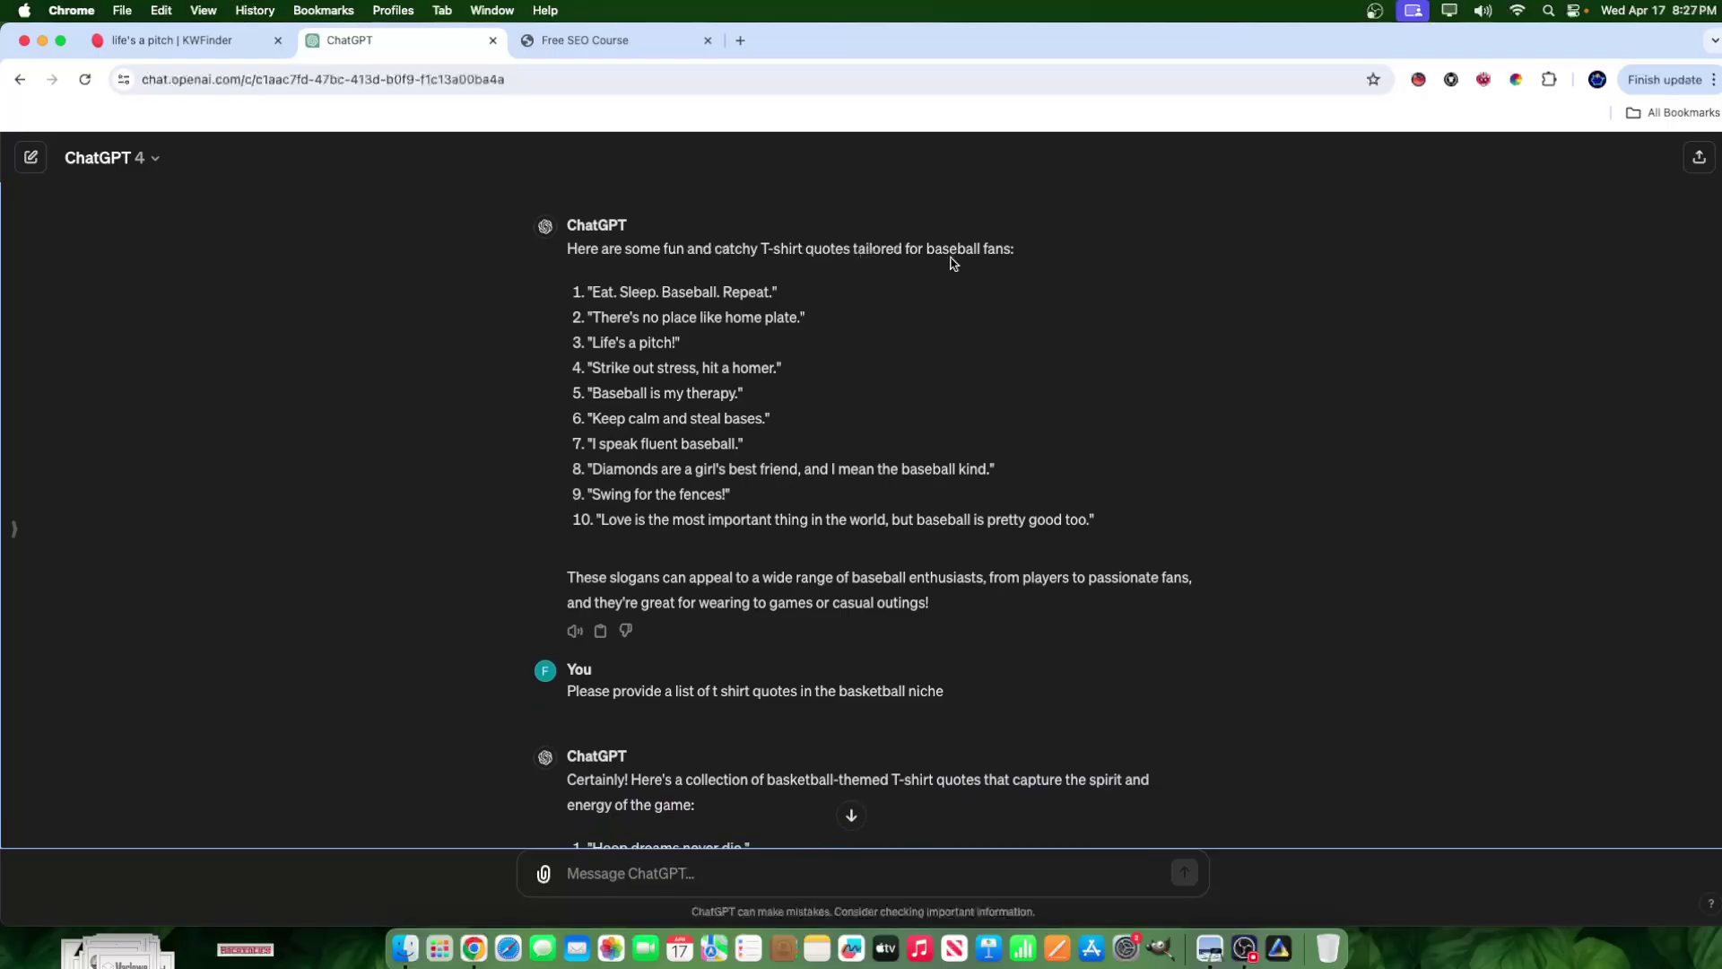
left_click_drag(579, 288, 1125, 539)
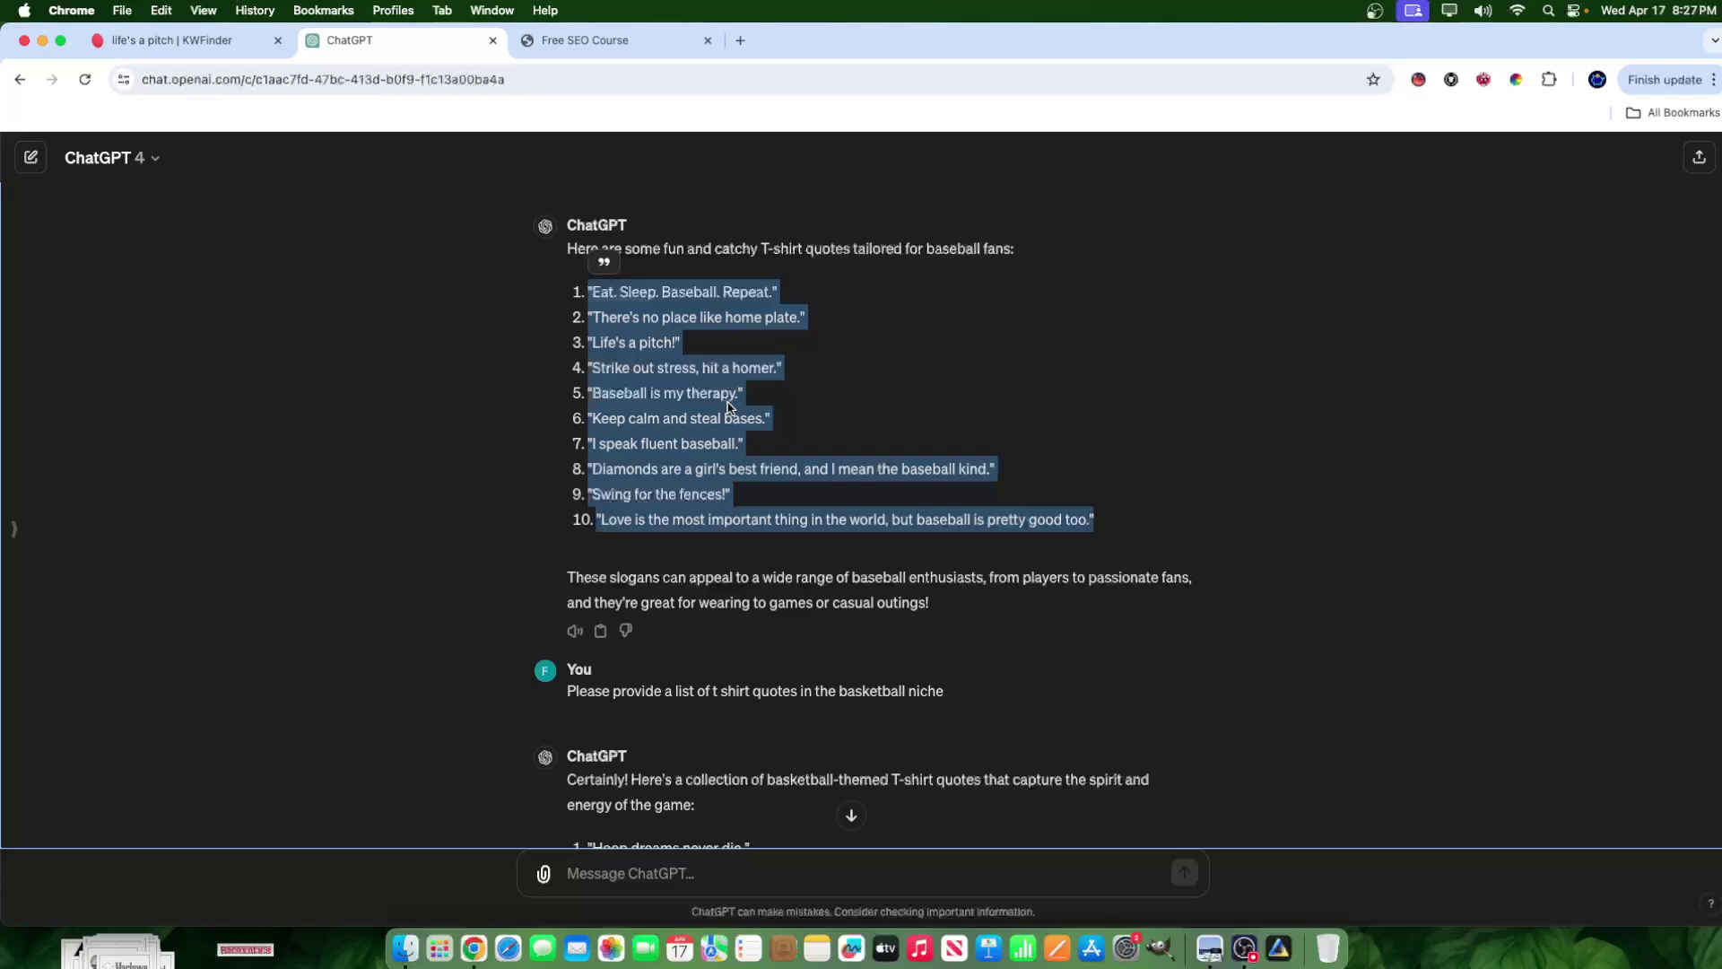
left_click(628, 344)
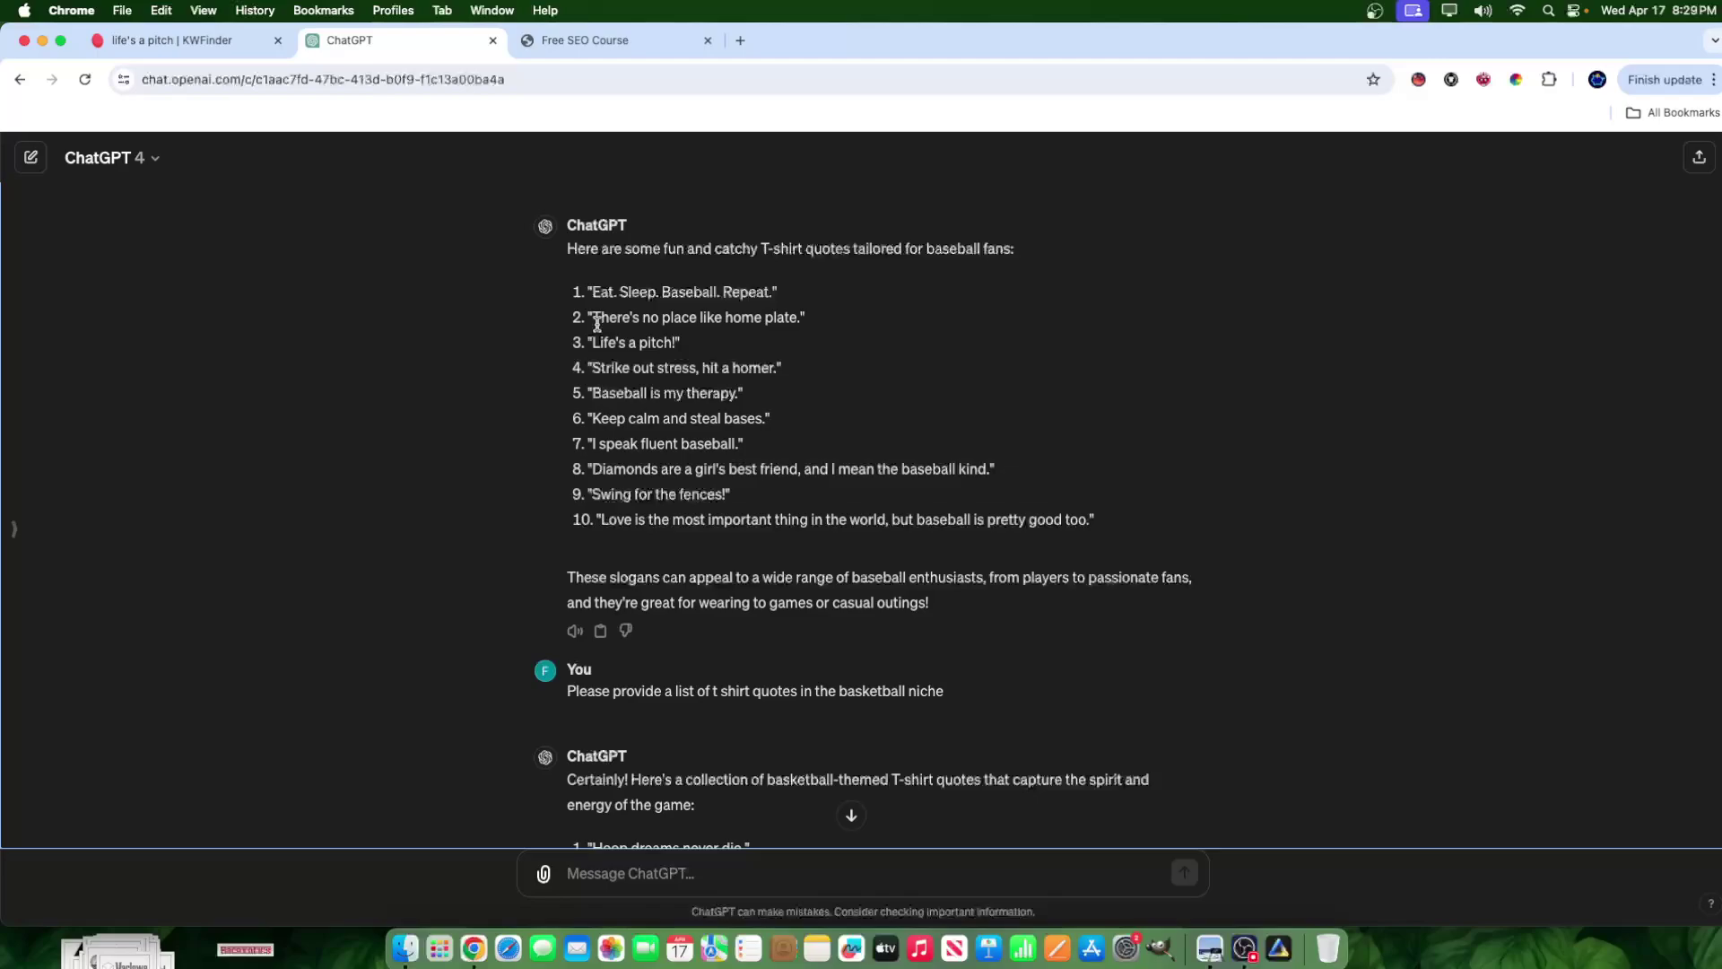
Highlight 'Life's' in quote 3, then view KWFinder's 'life's a pitch' results: 500 searches, difficulty 23
mouse_move(597, 339)
left_mouse_down()
mouse_move(632, 351)
mouse_move(591, 342)
left_mouse_up()
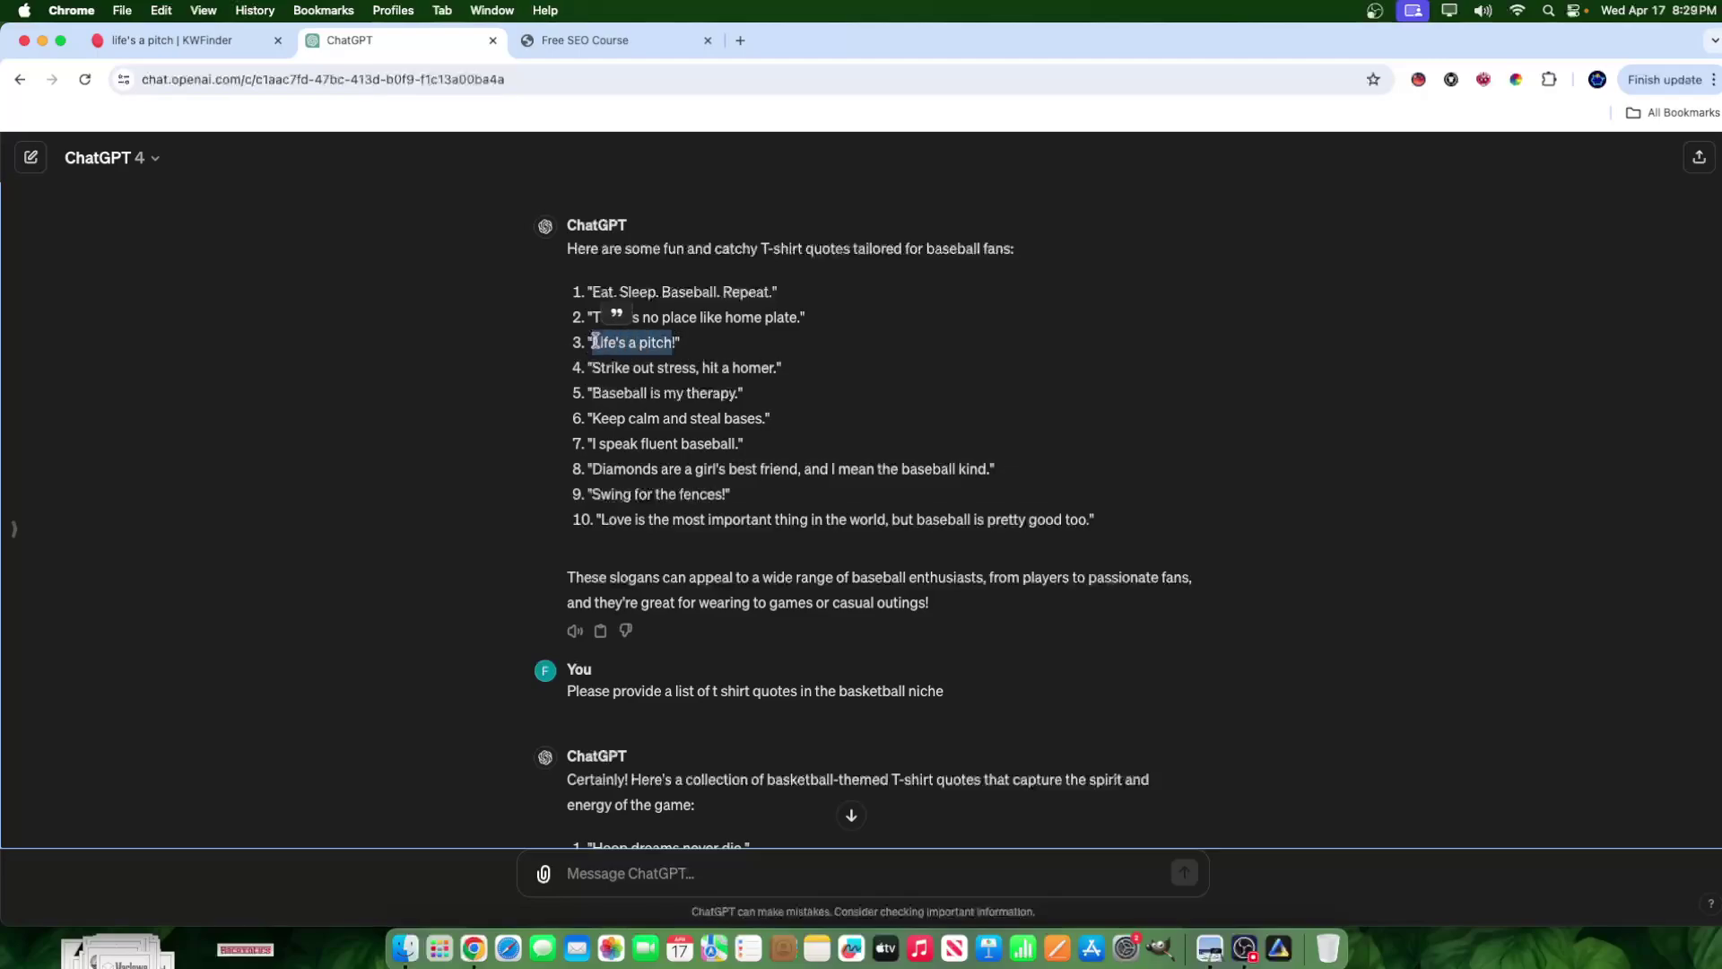
left_click(200, 39)
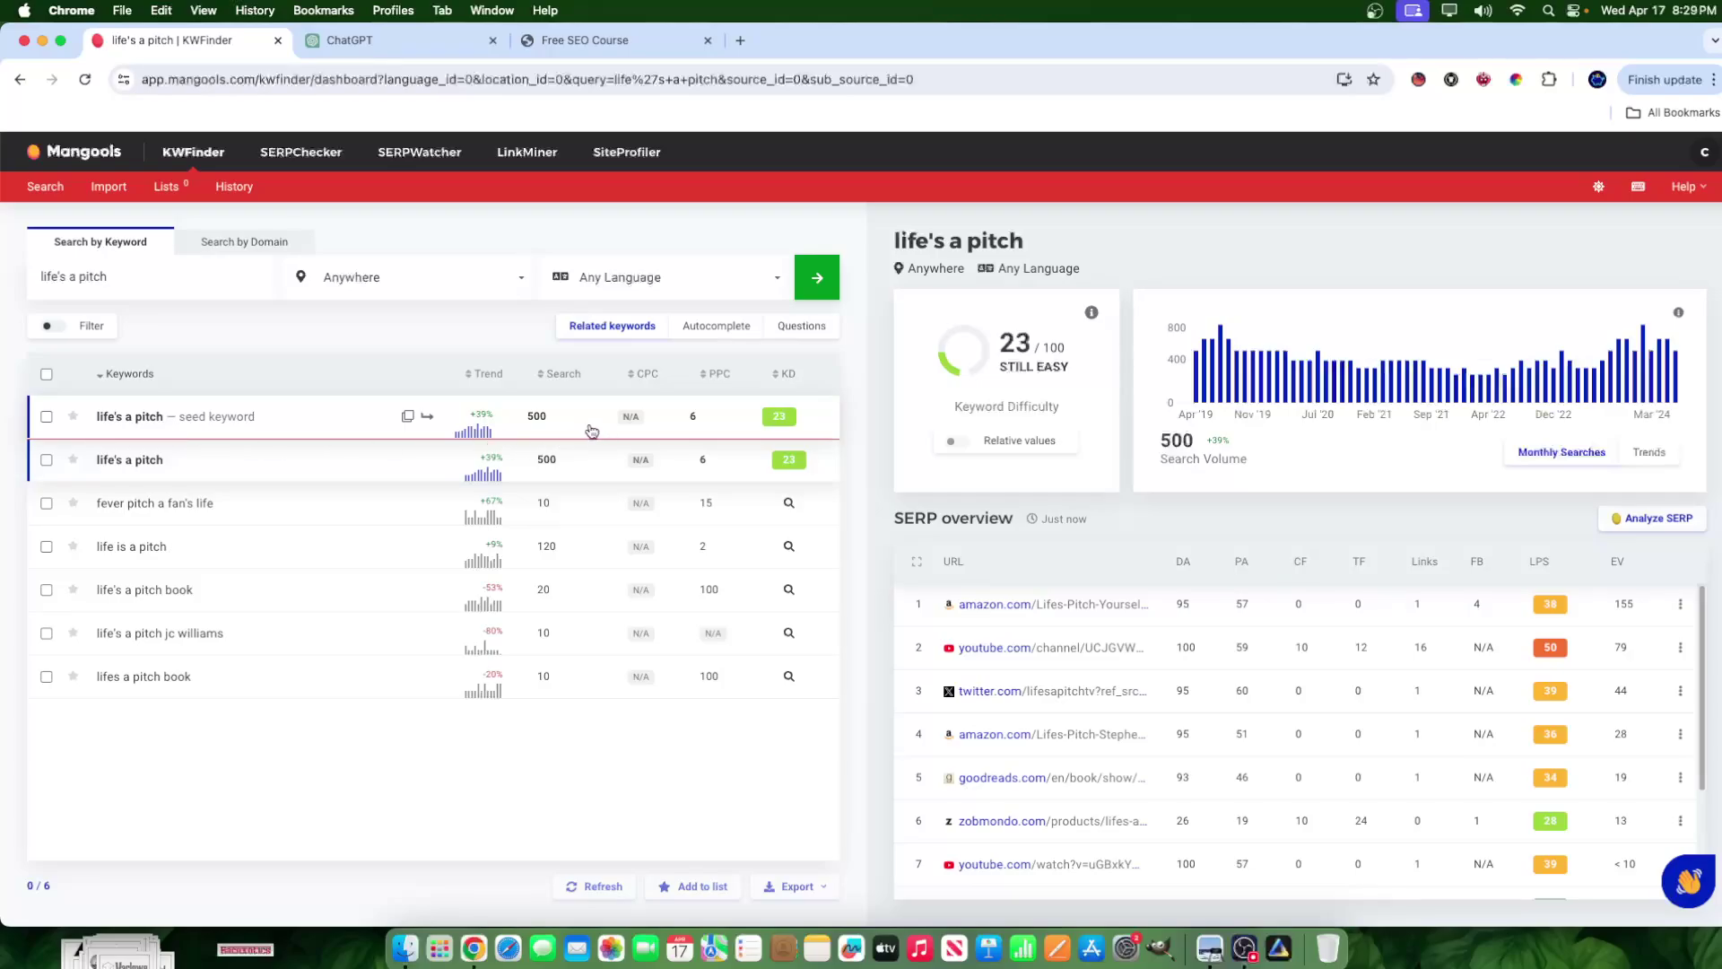
Append ' shirt' to the KWFinder query so it reads 'life's a pitch shirt'
mouse_move(465, 412)
Run the 'life's a pitch shirt' search and check its 10 searches, difficulty 7, and June 2020 peak of 90
left_click(814, 282)
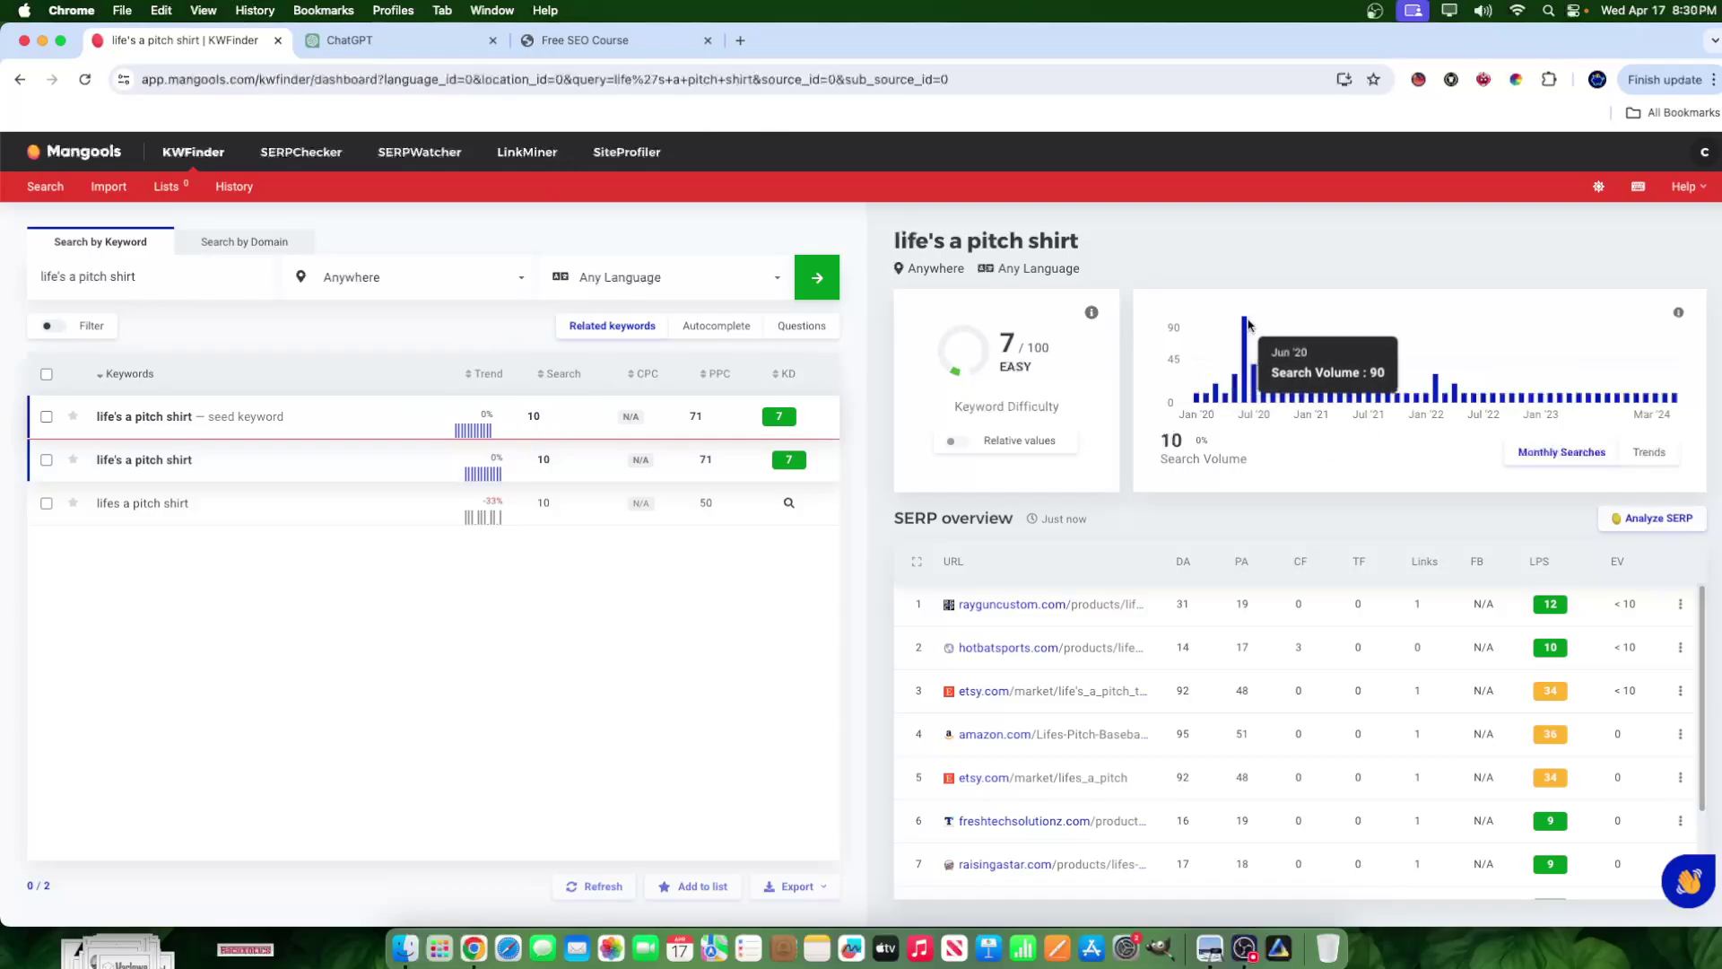
mouse_move(1246, 323)
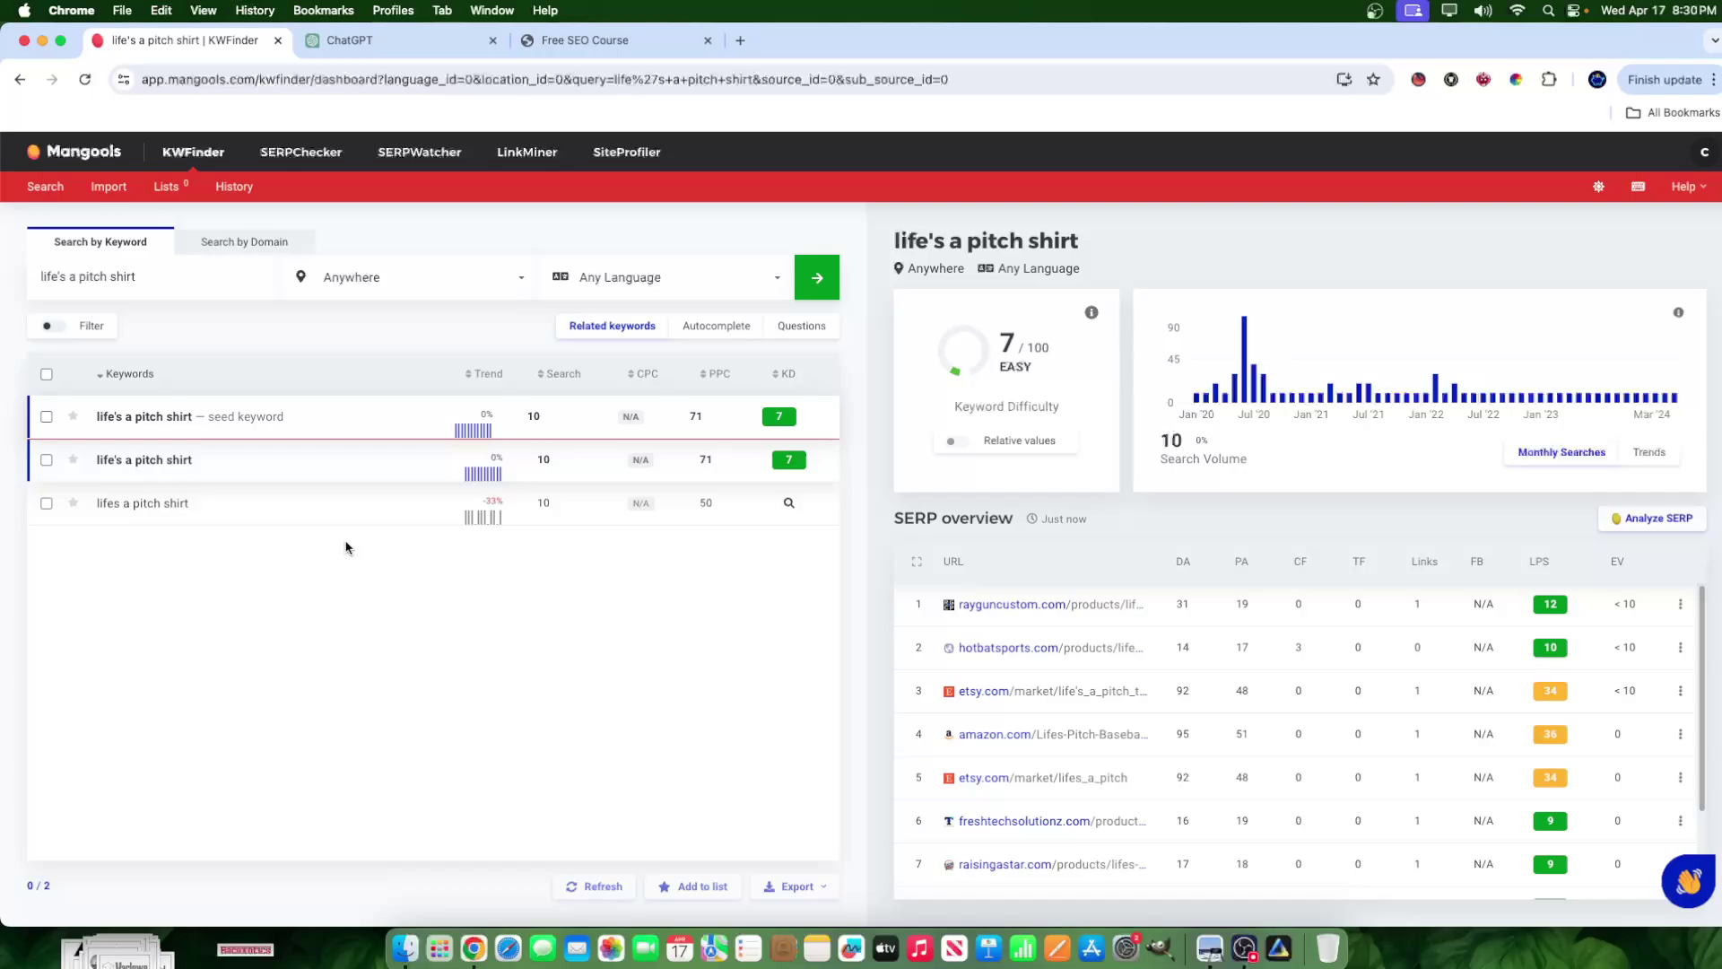
left_click_drag(894, 519, 1014, 525)
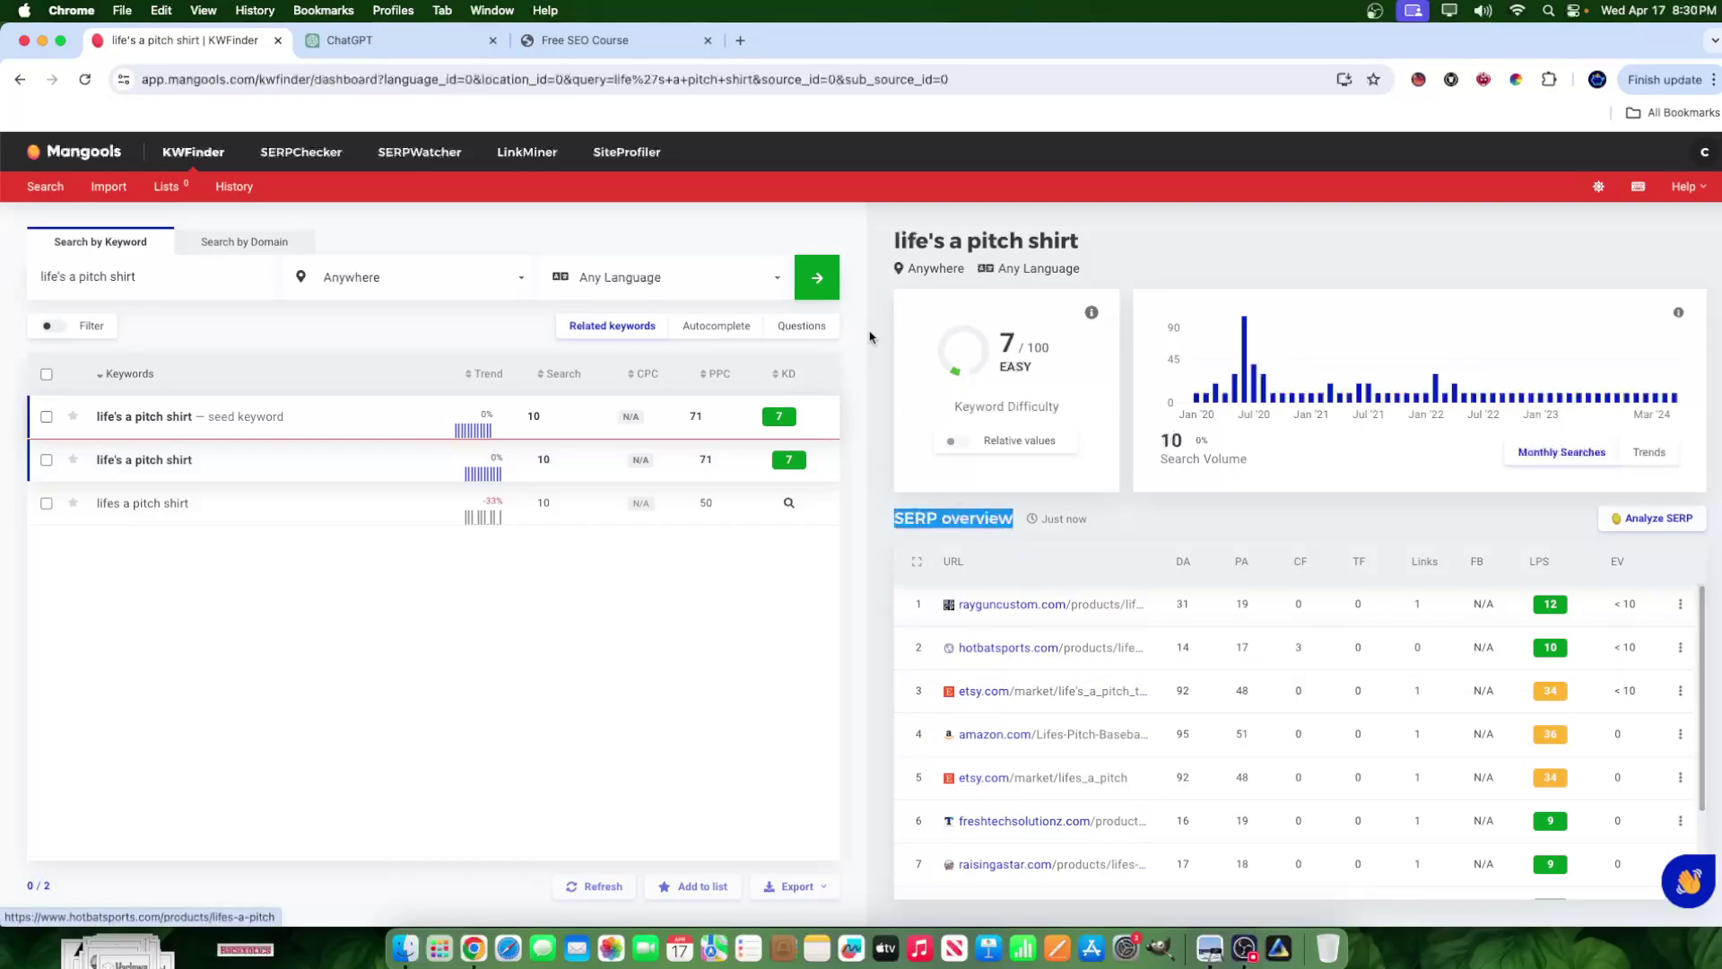
left_click(354, 38)
left_click(1012, 345)
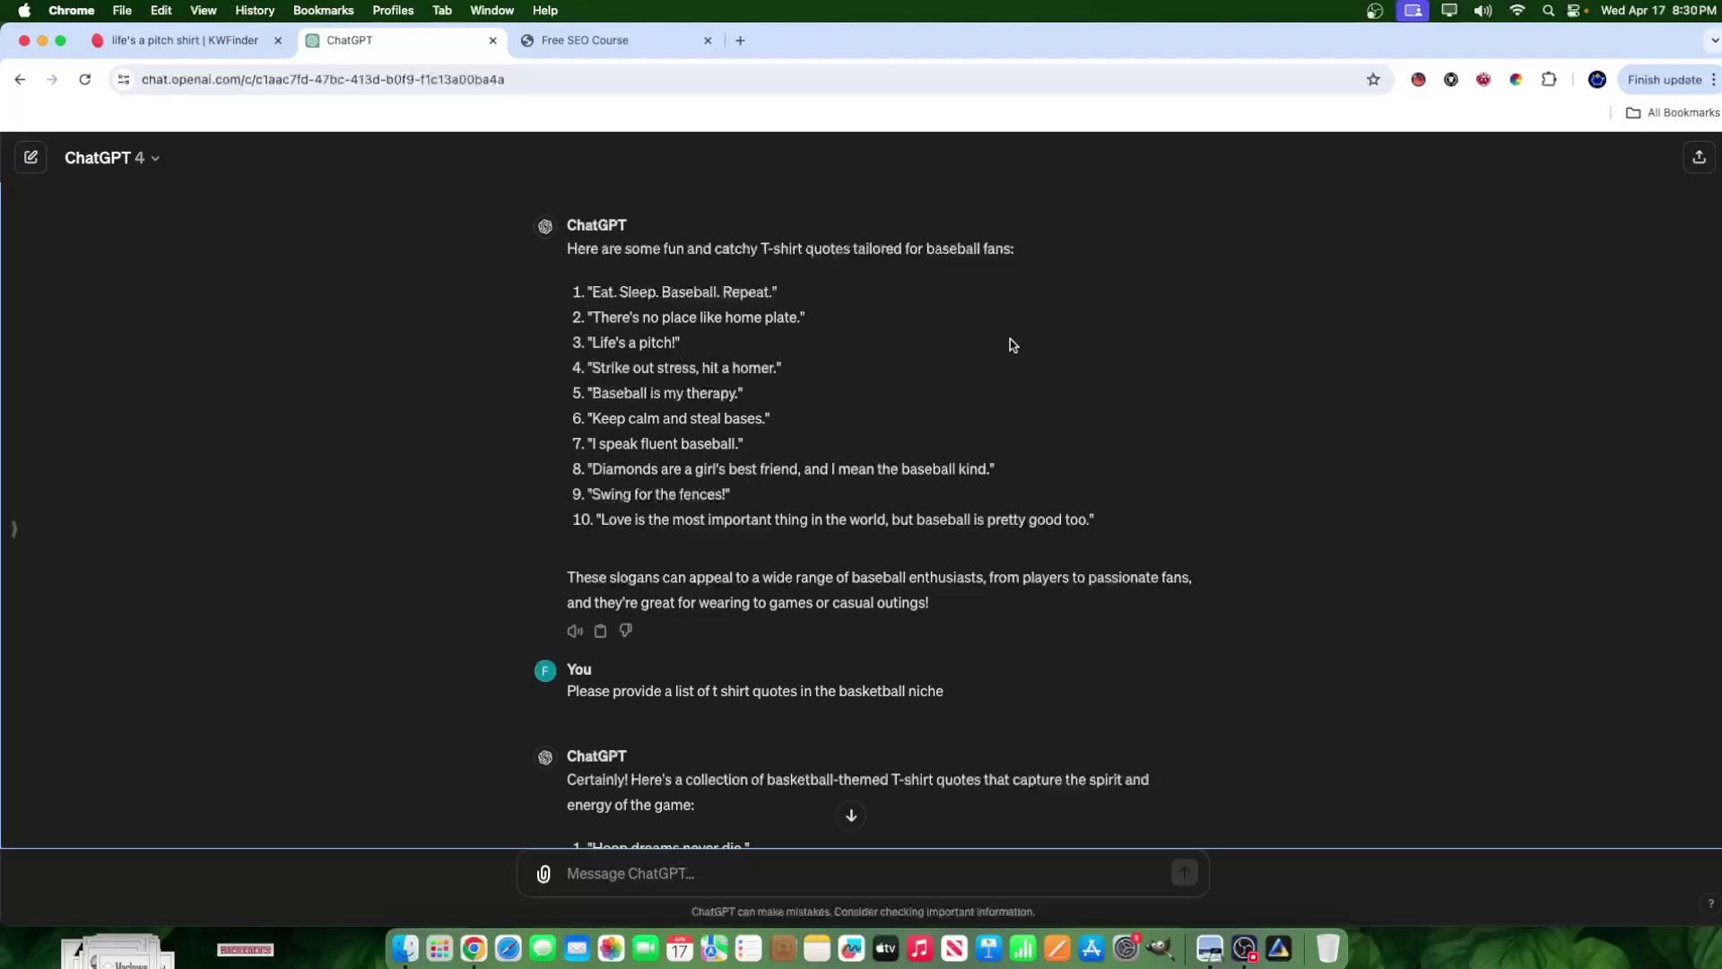
left_click(184, 39)
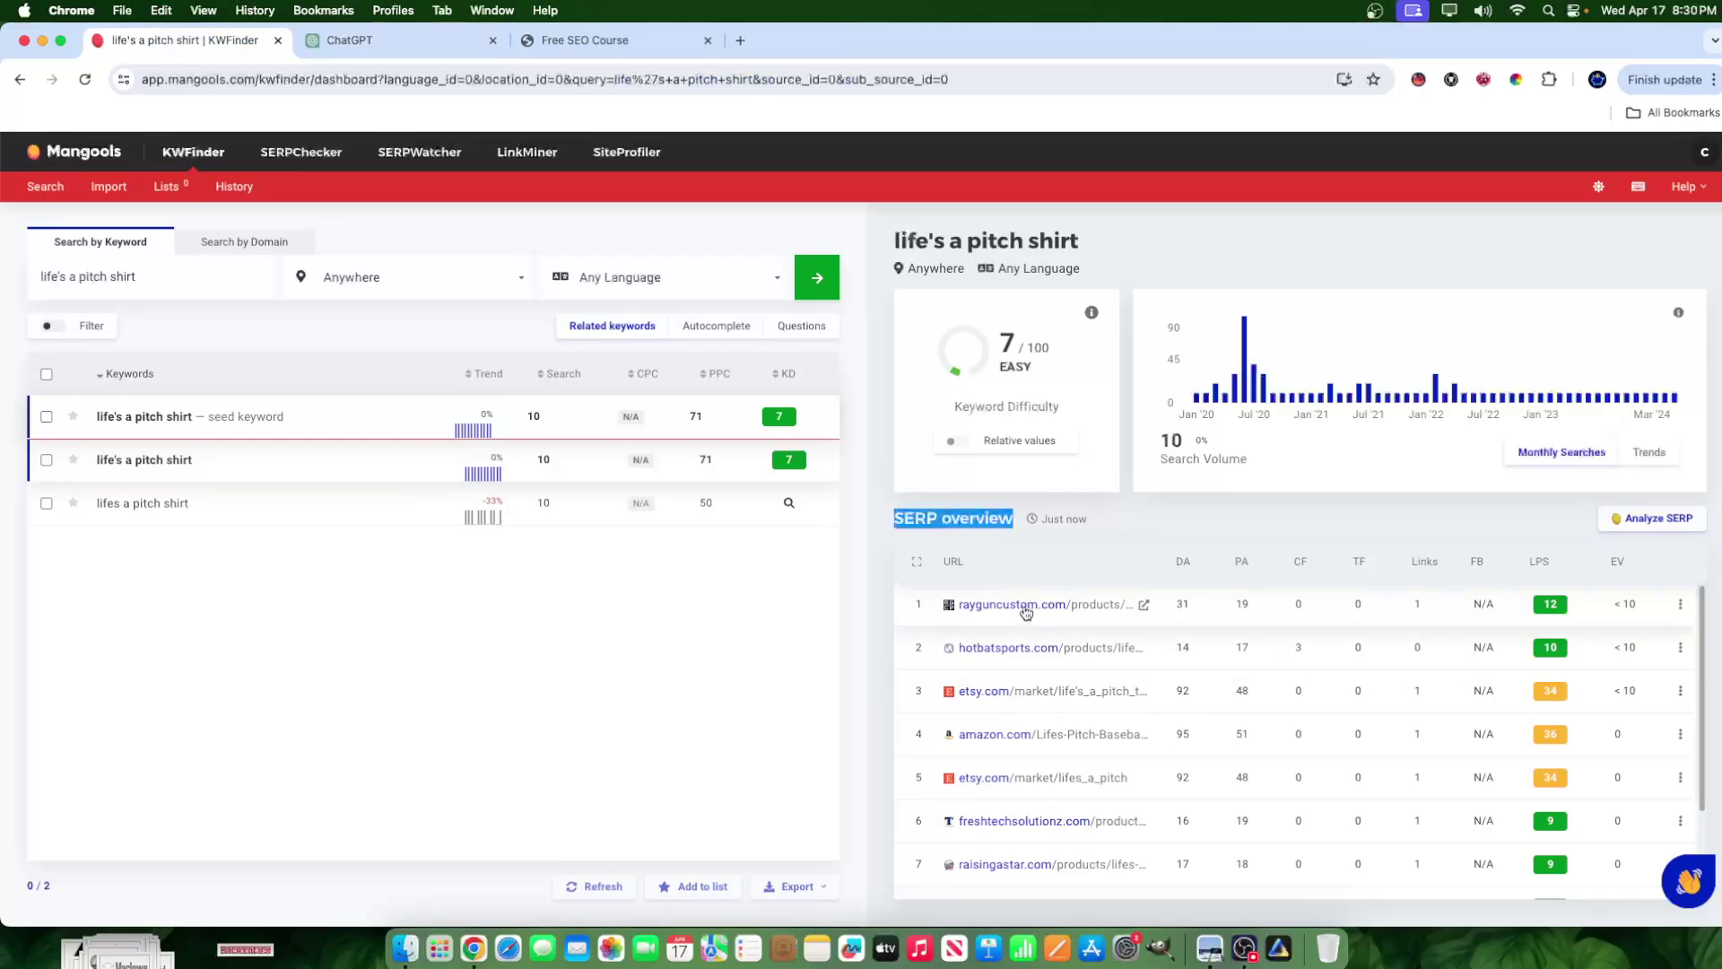
left_click(642, 663)
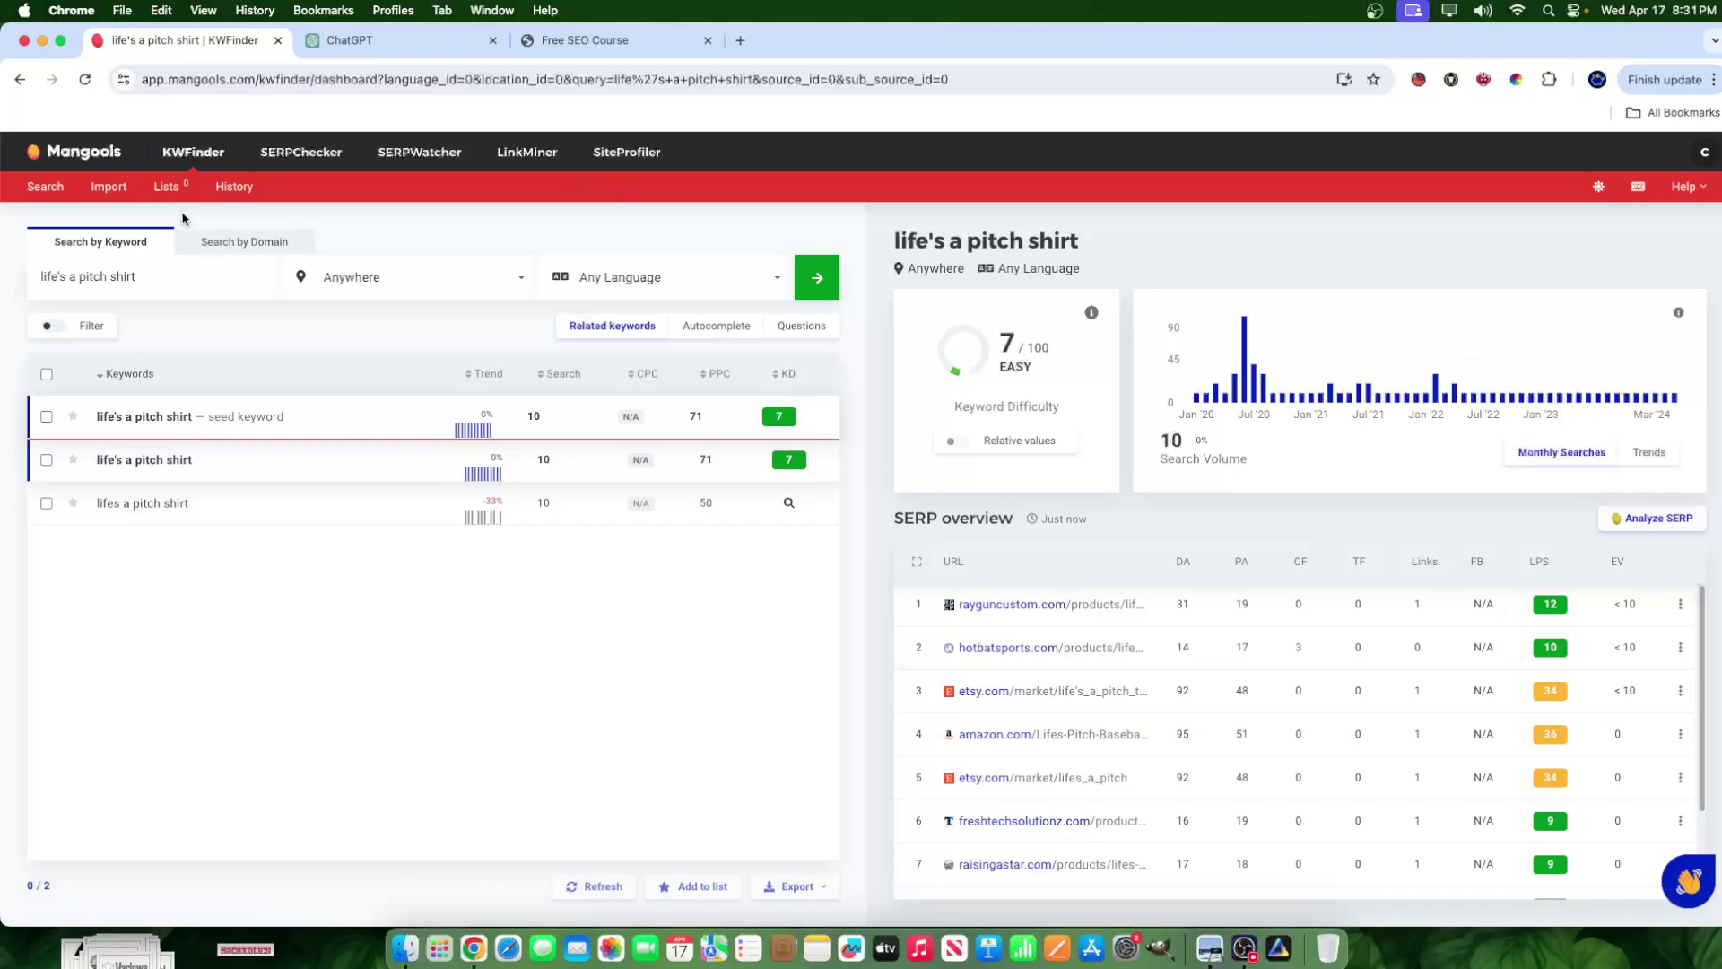
Select 'life's a pitch' in the keyword field and open Redbubble in a new incognito window
left_click_drag(144, 277, 3, 259)
left_click(140, 281)
left_click_drag(106, 279, 22, 285)
left_click(1699, 84)
left_click(1470, 204)
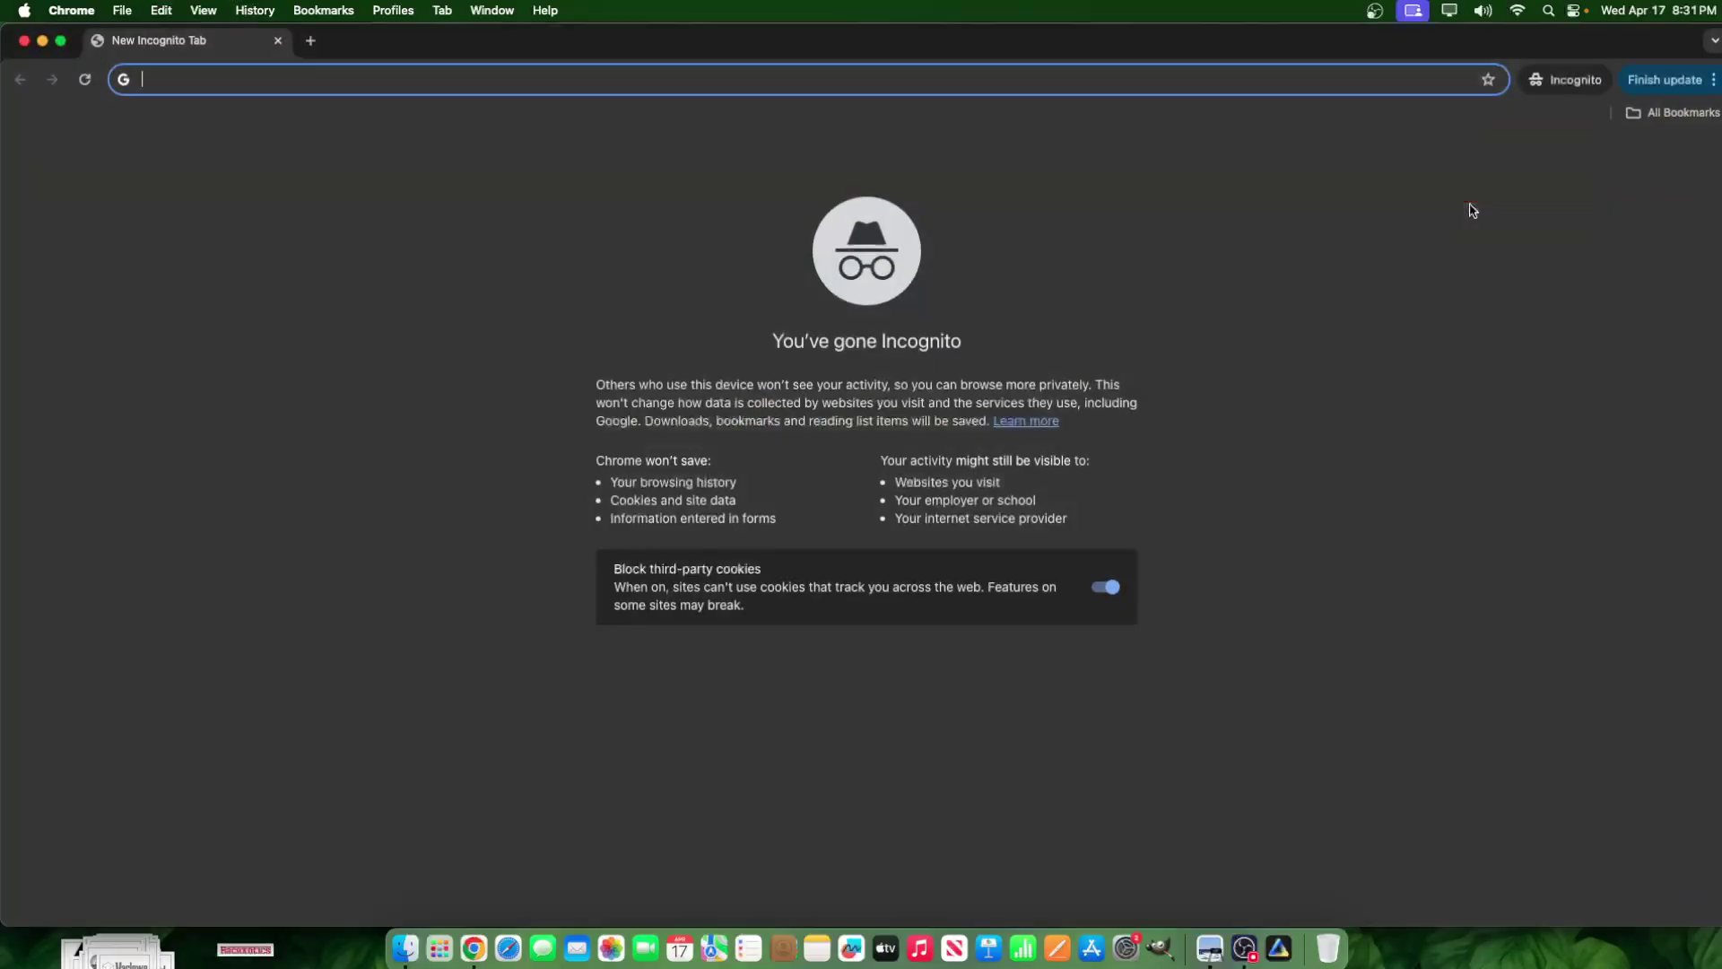
type("red")
key("Return")
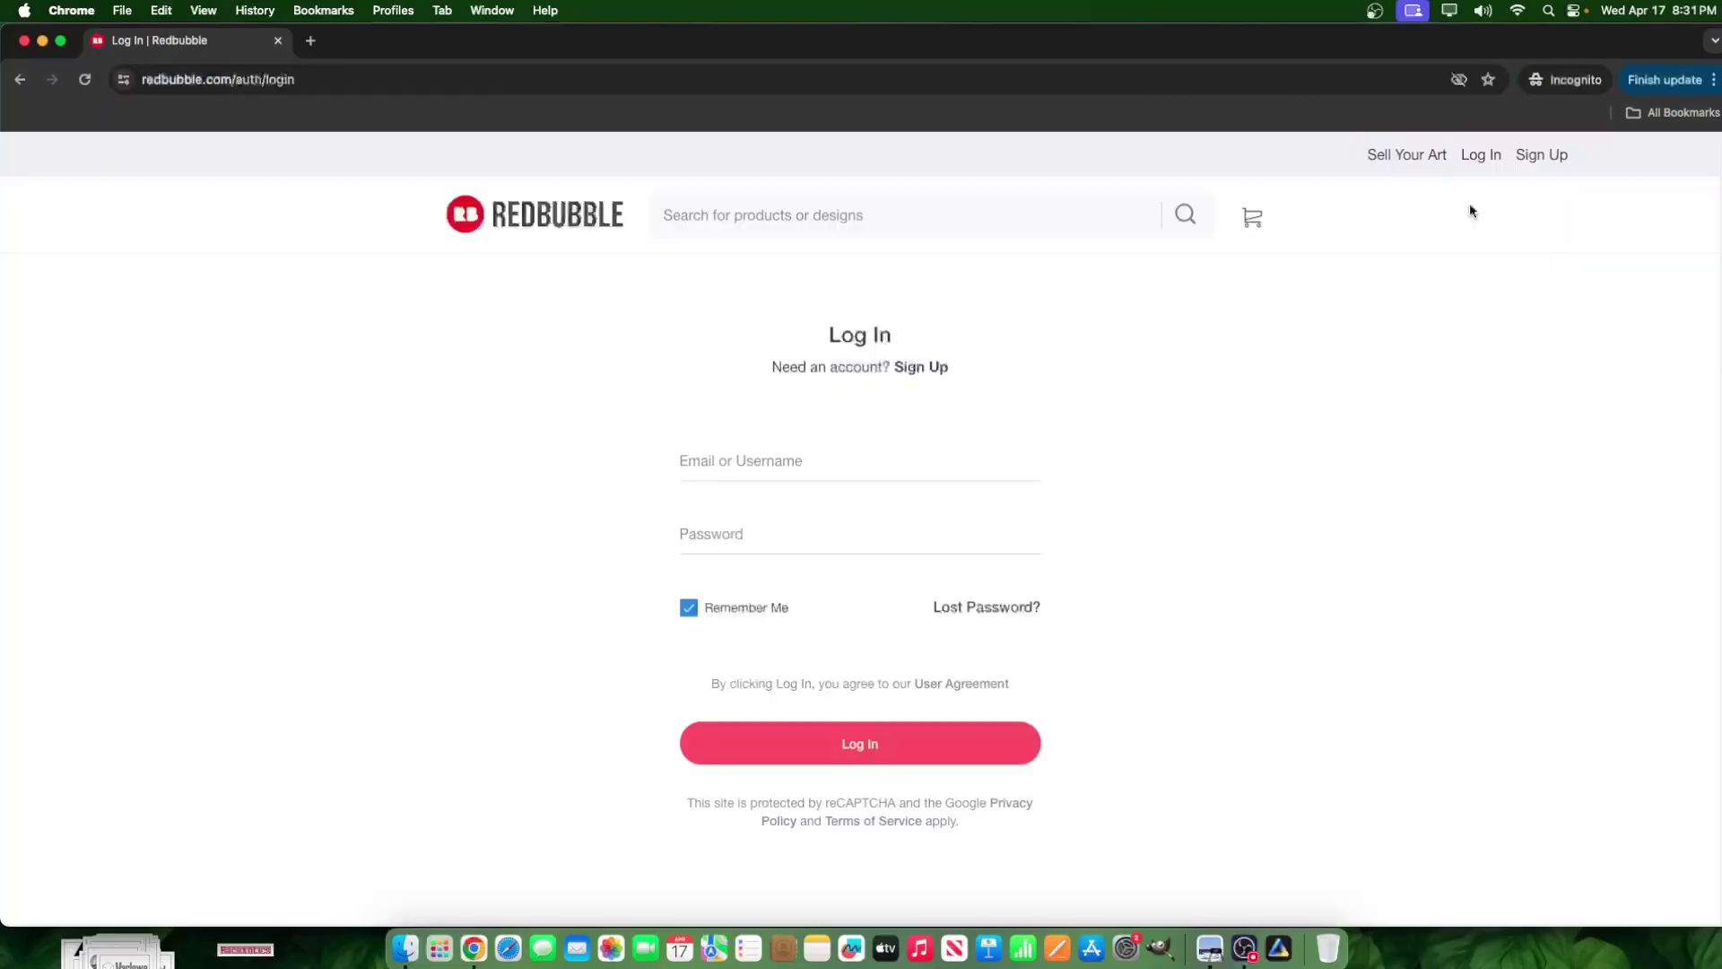
Search Redbubble for 'life's a pitch' and dismiss the signup popup
left_click(528, 215)
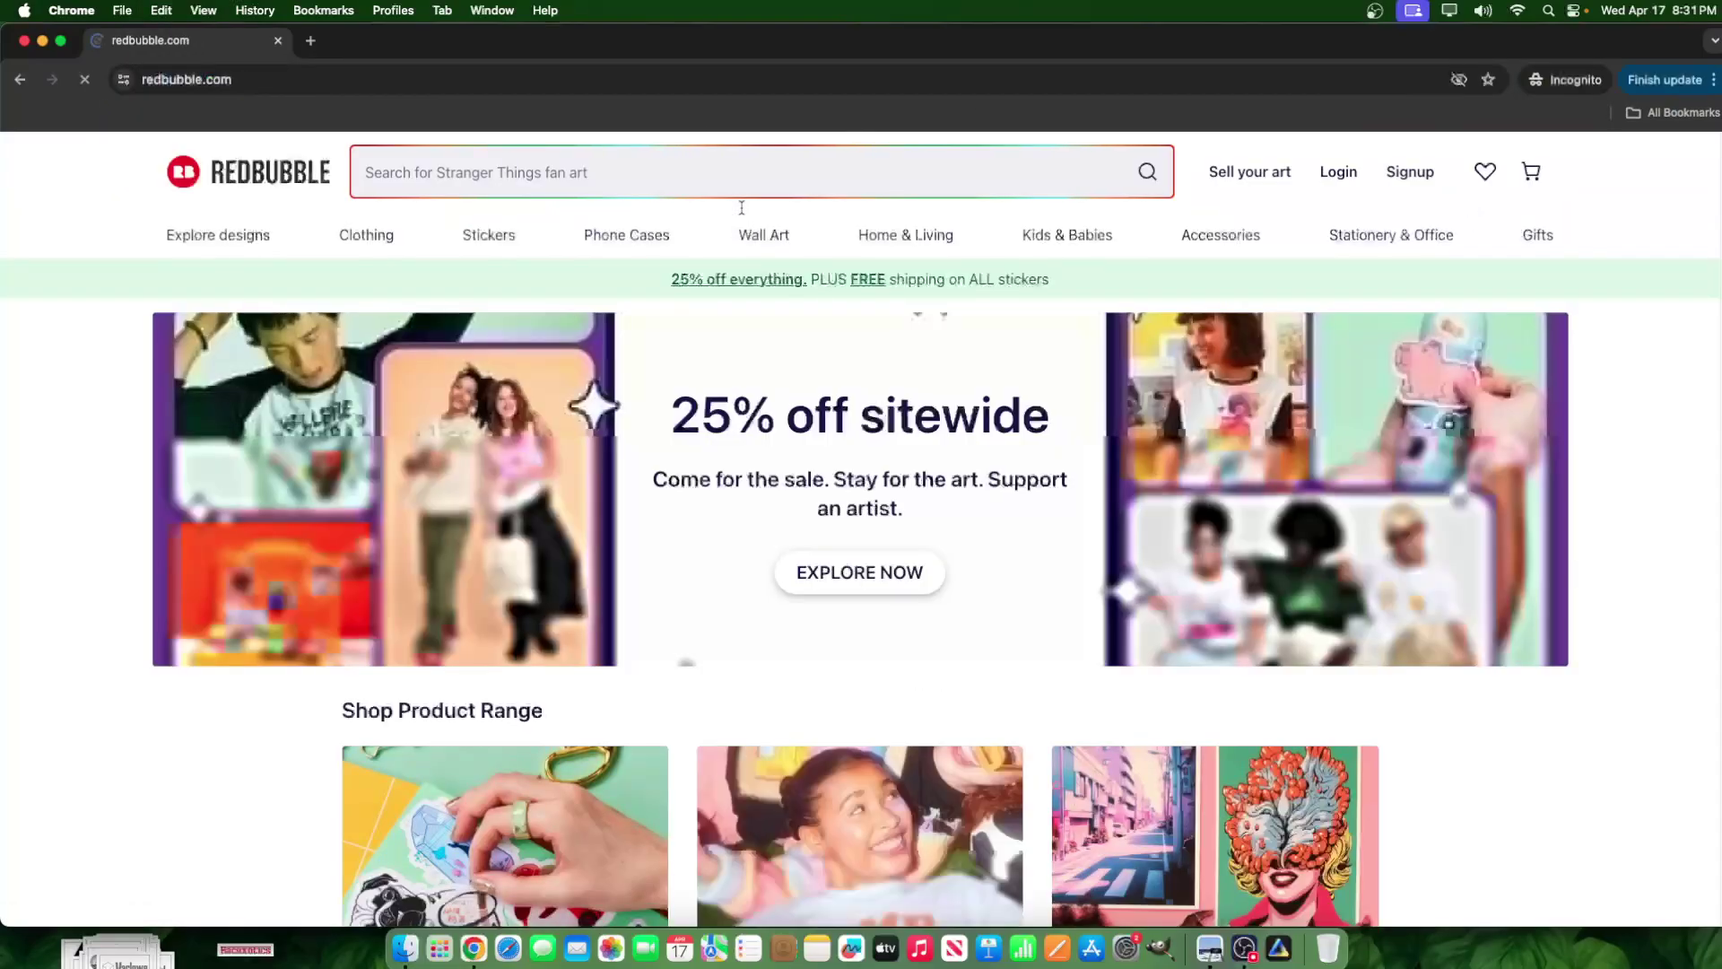
left_click(735, 166)
type("life's a pitch")
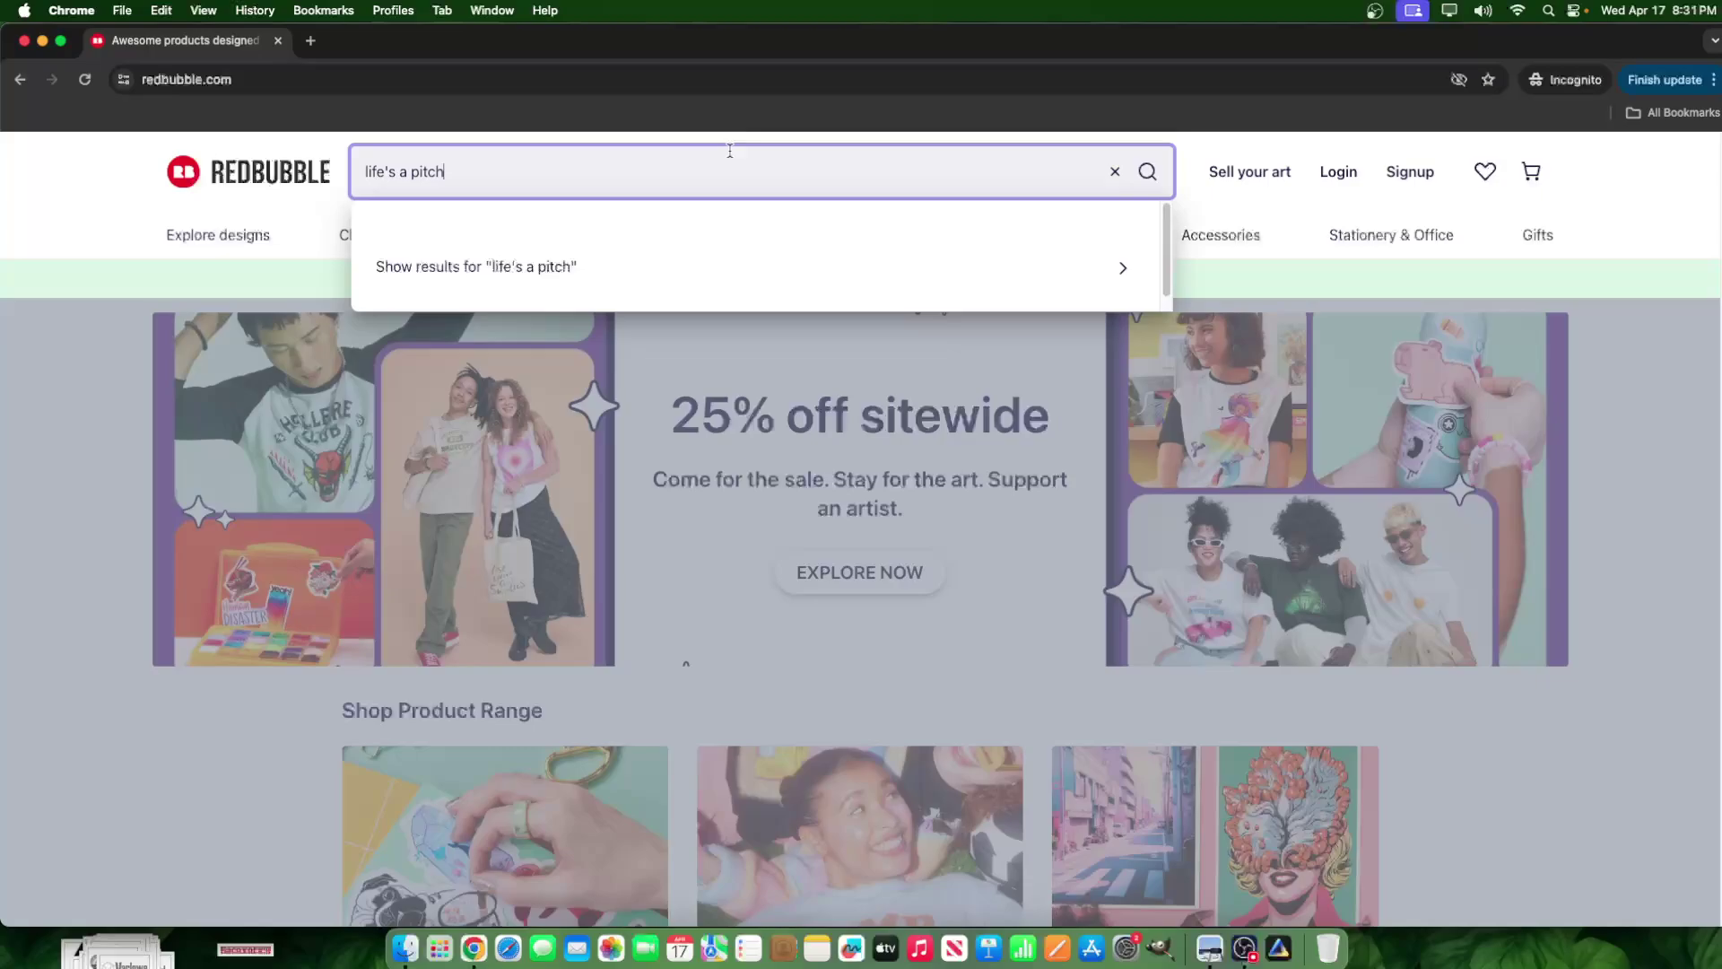
key("Return")
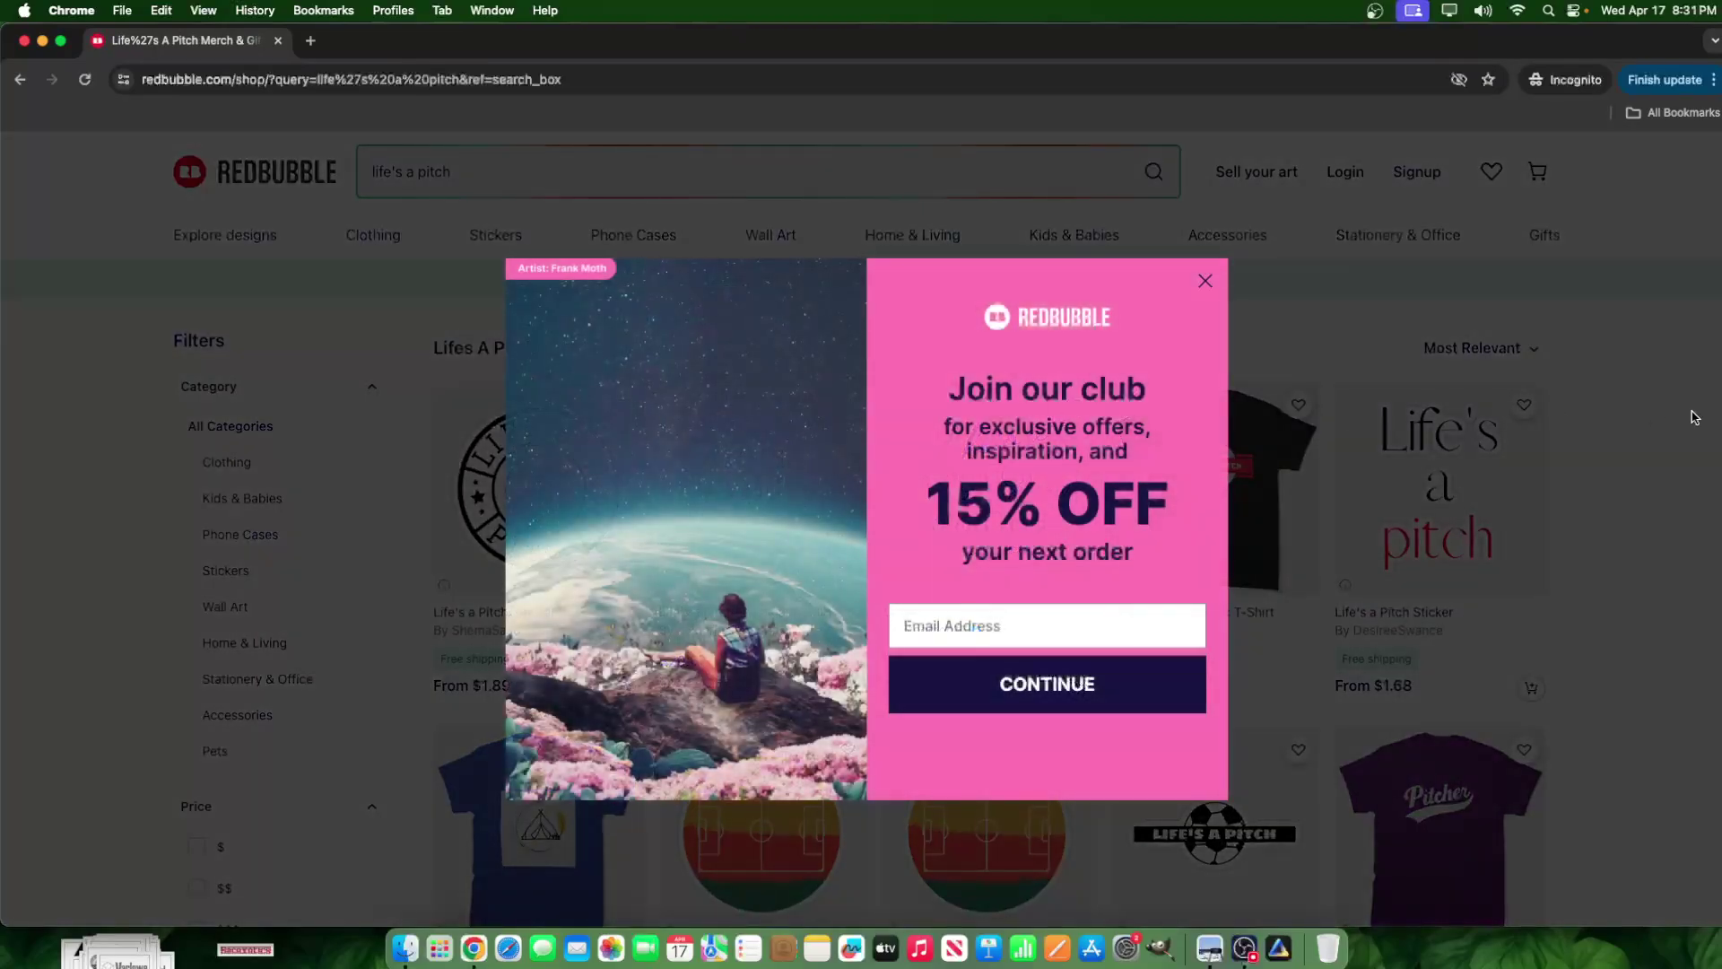
left_click(495, 345)
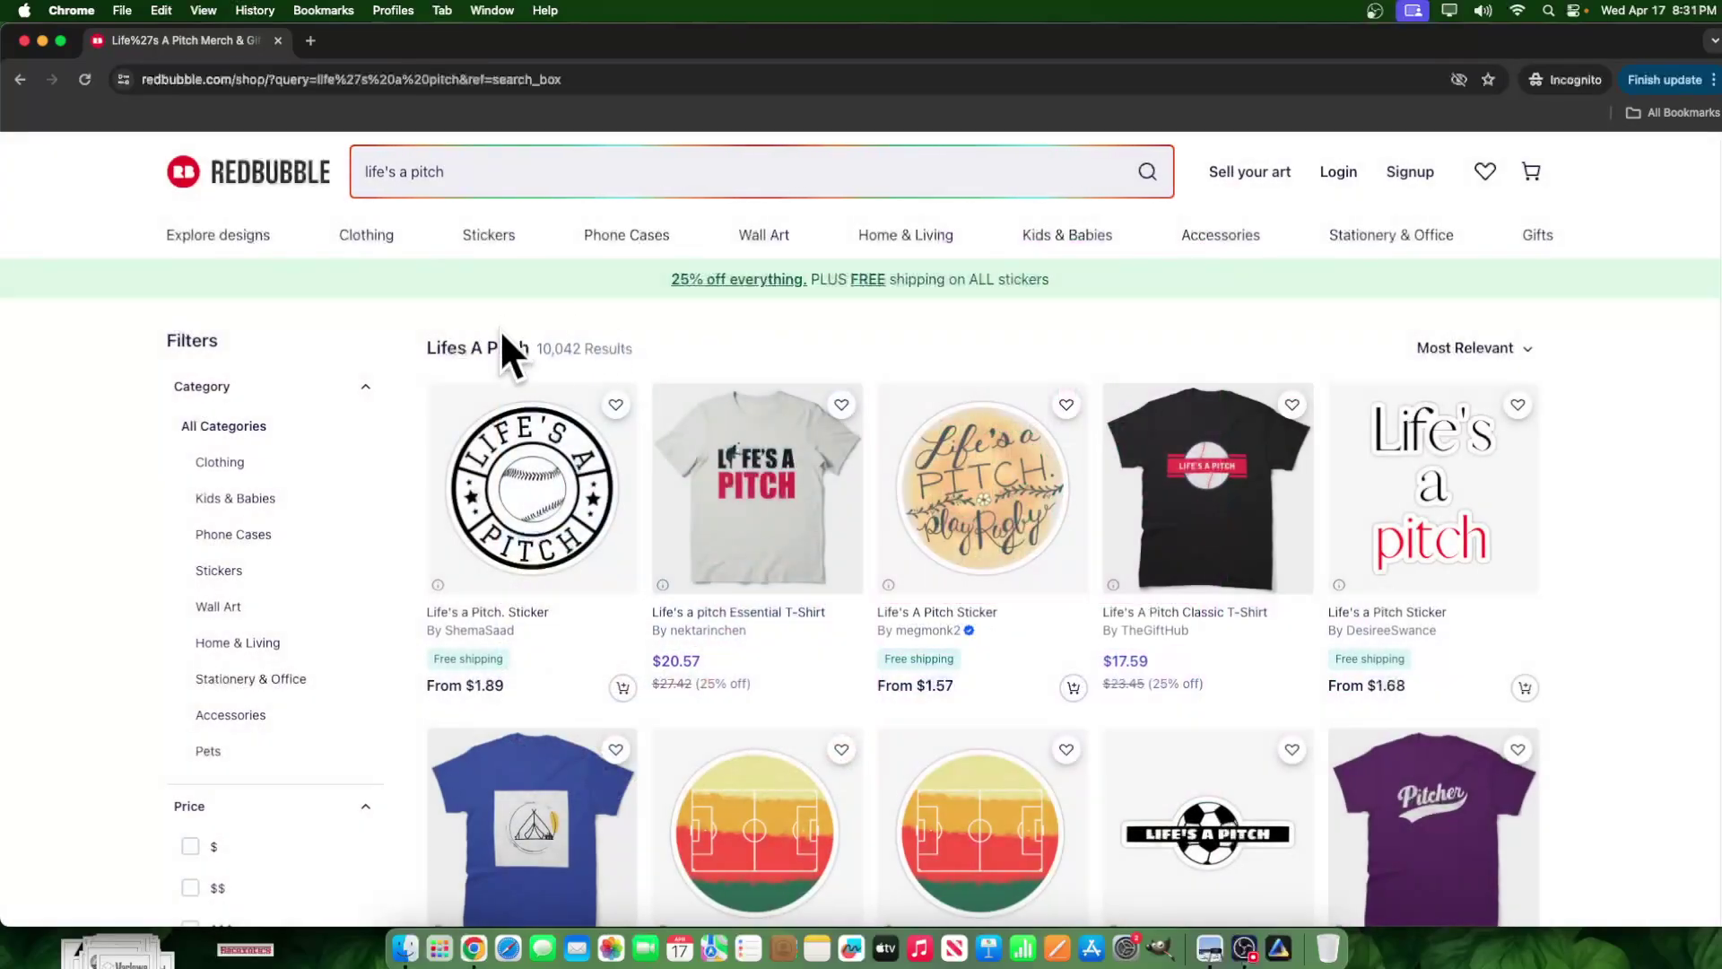
scroll(698, 379, "down", 3)
scroll(698, 379, "up", 3)
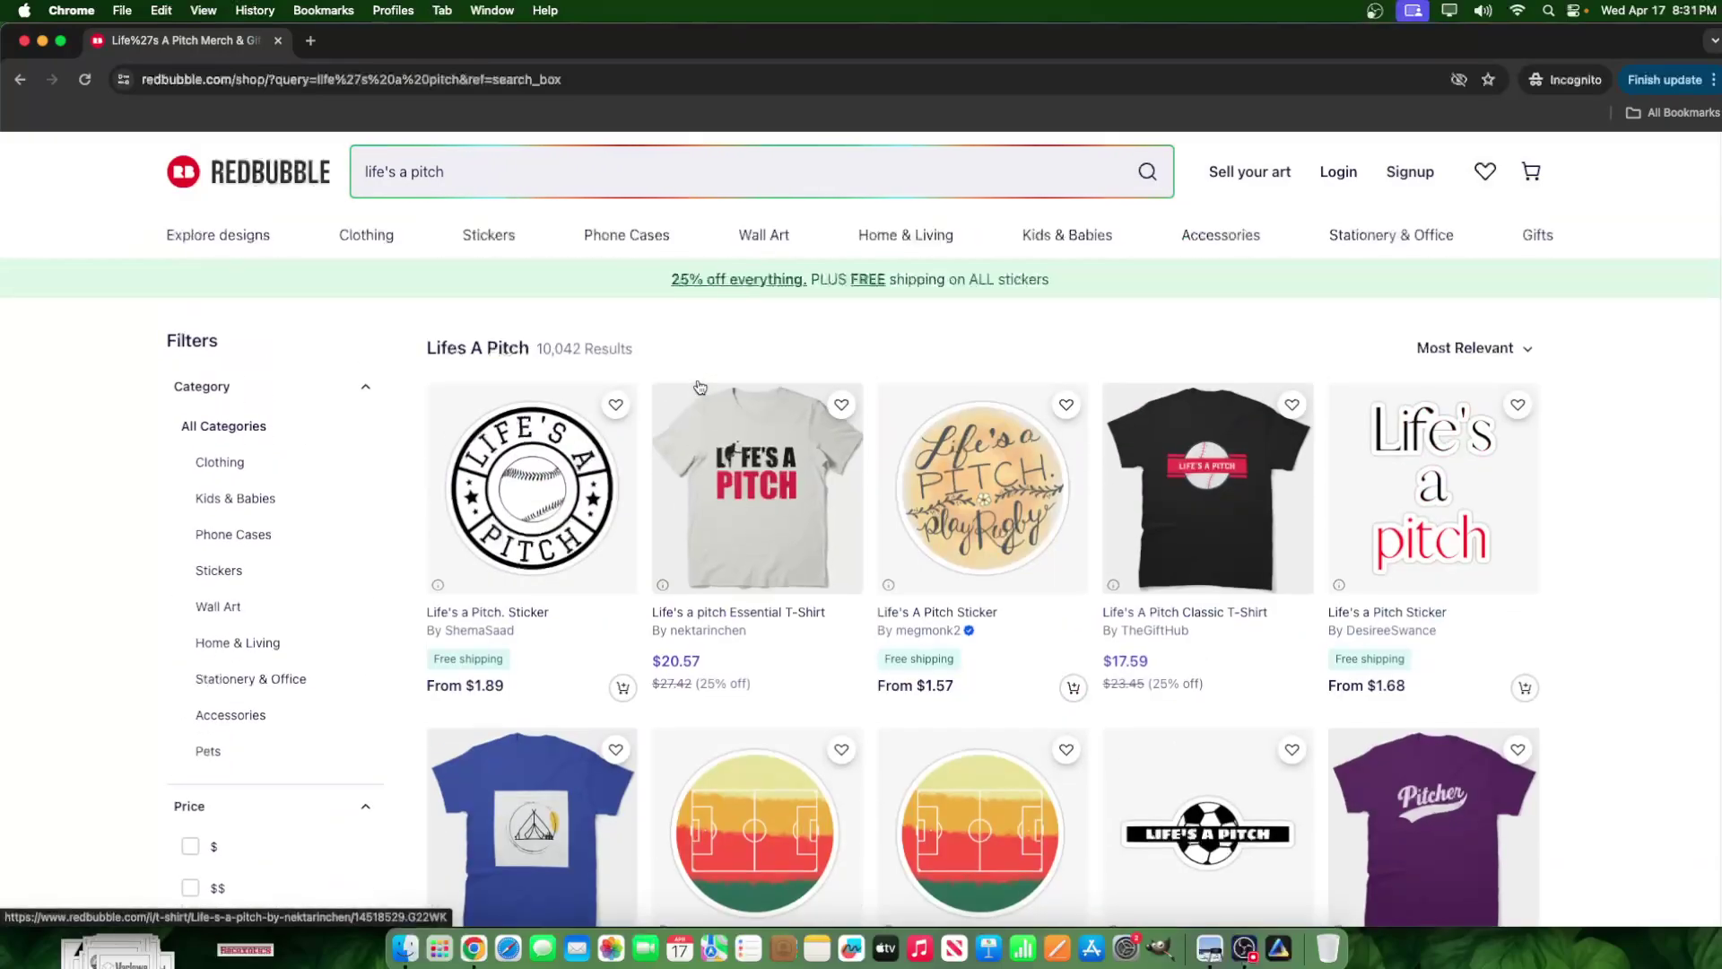
Change the Redbubble search to 'life is a pitch' and run it
left_click(399, 171)
key("BackSpace")
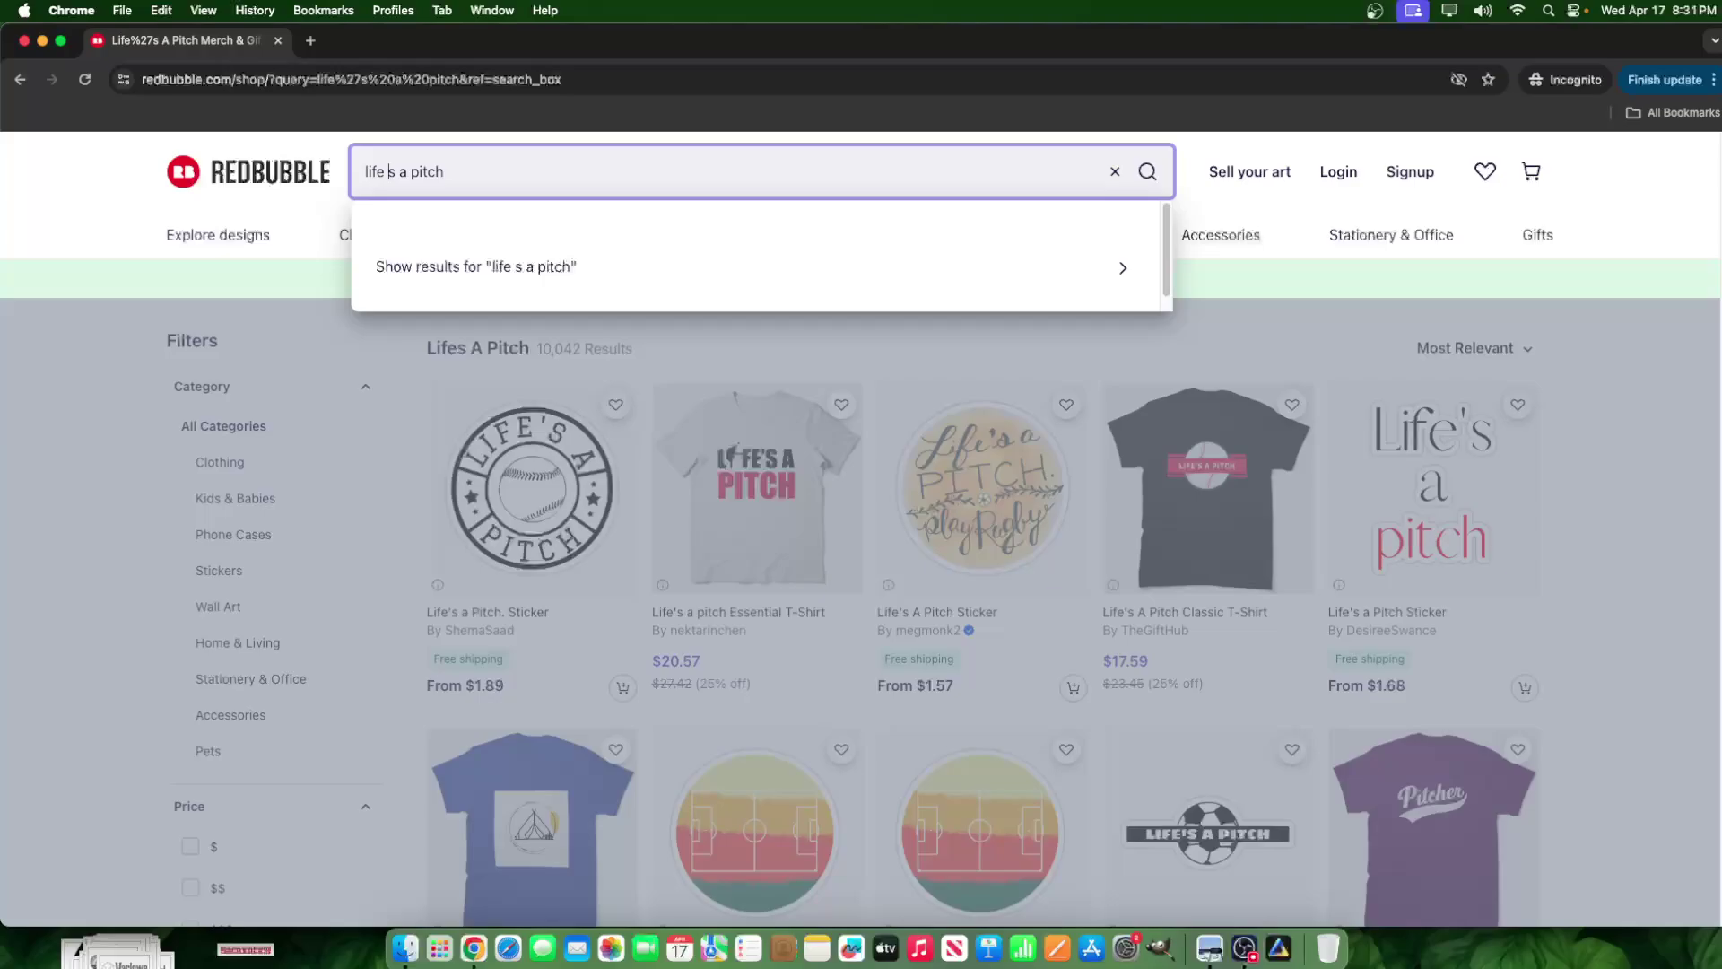
type("i")
key("Return")
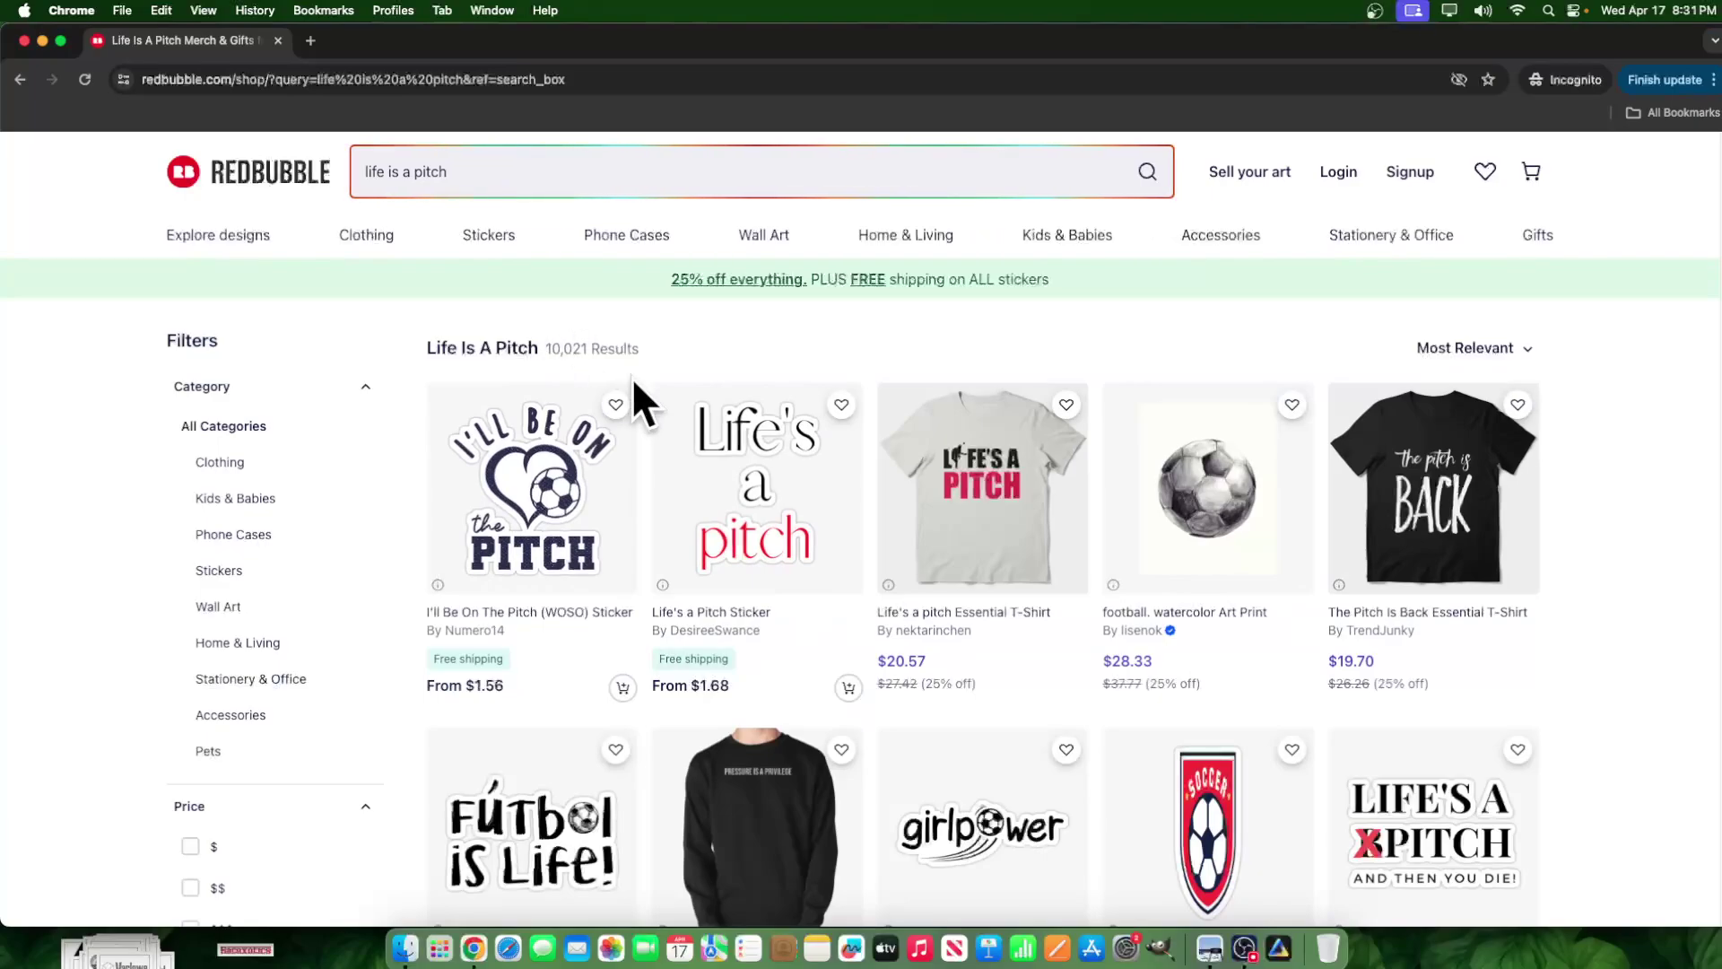
Browse the mostly soccer-themed results and highlight the 10,021 result count
scroll(1184, 581, "down", 15)
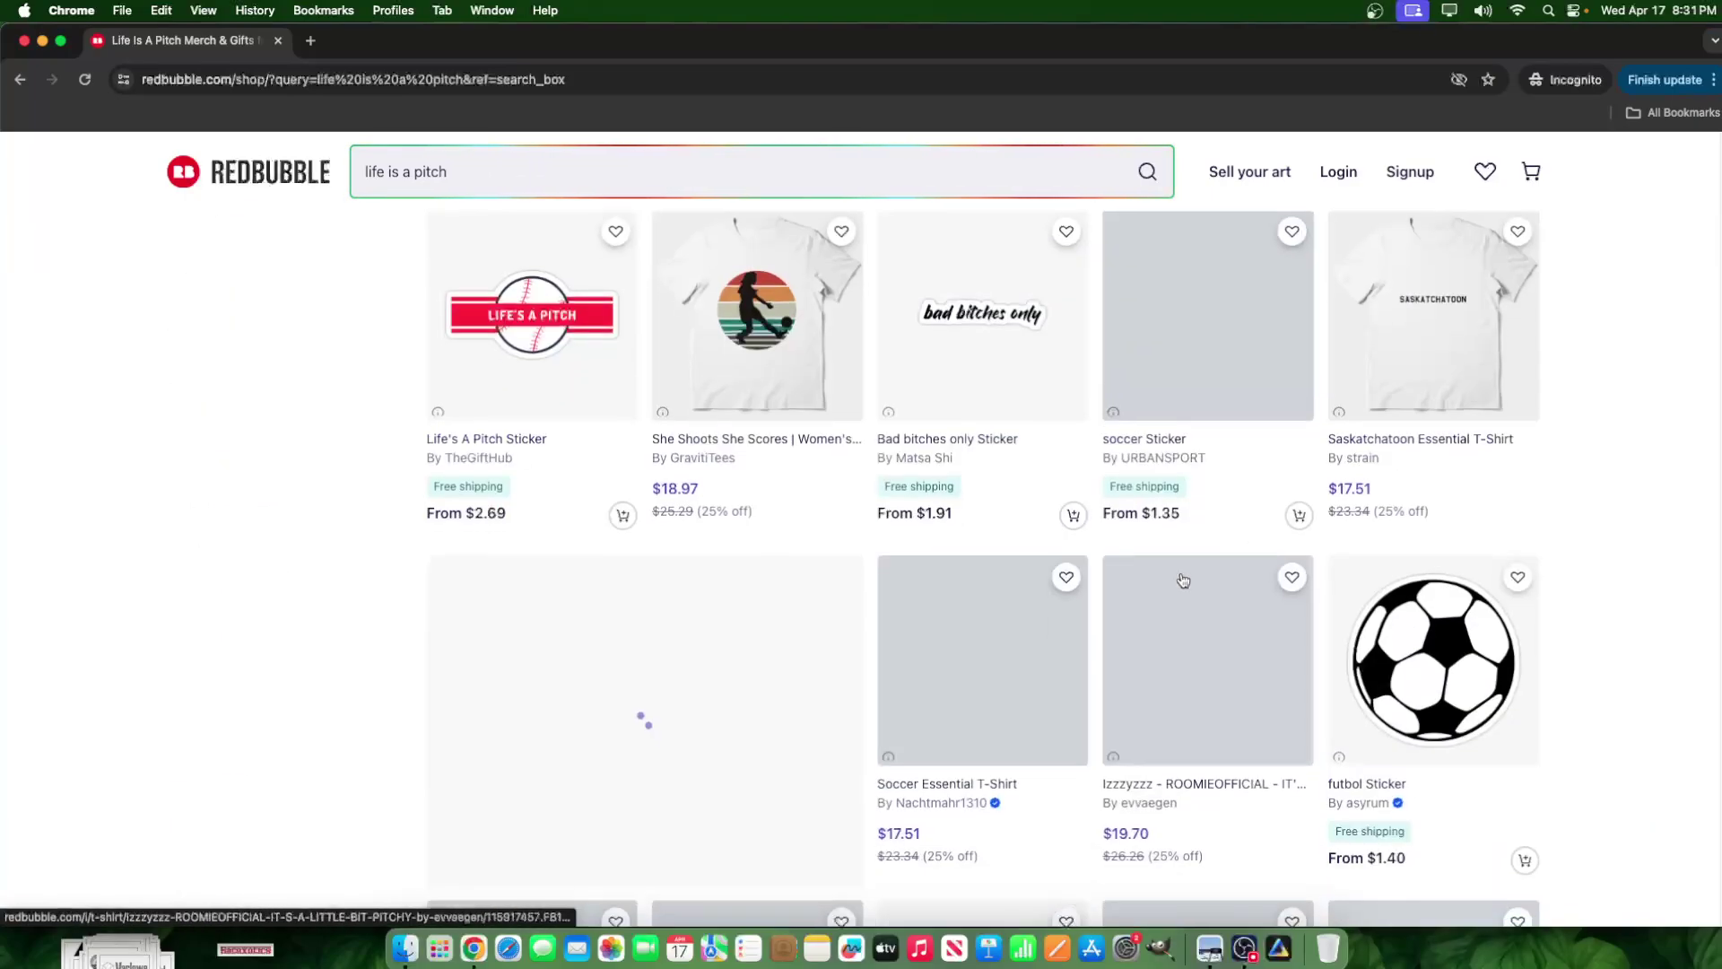
scroll(1183, 580, "up", 15)
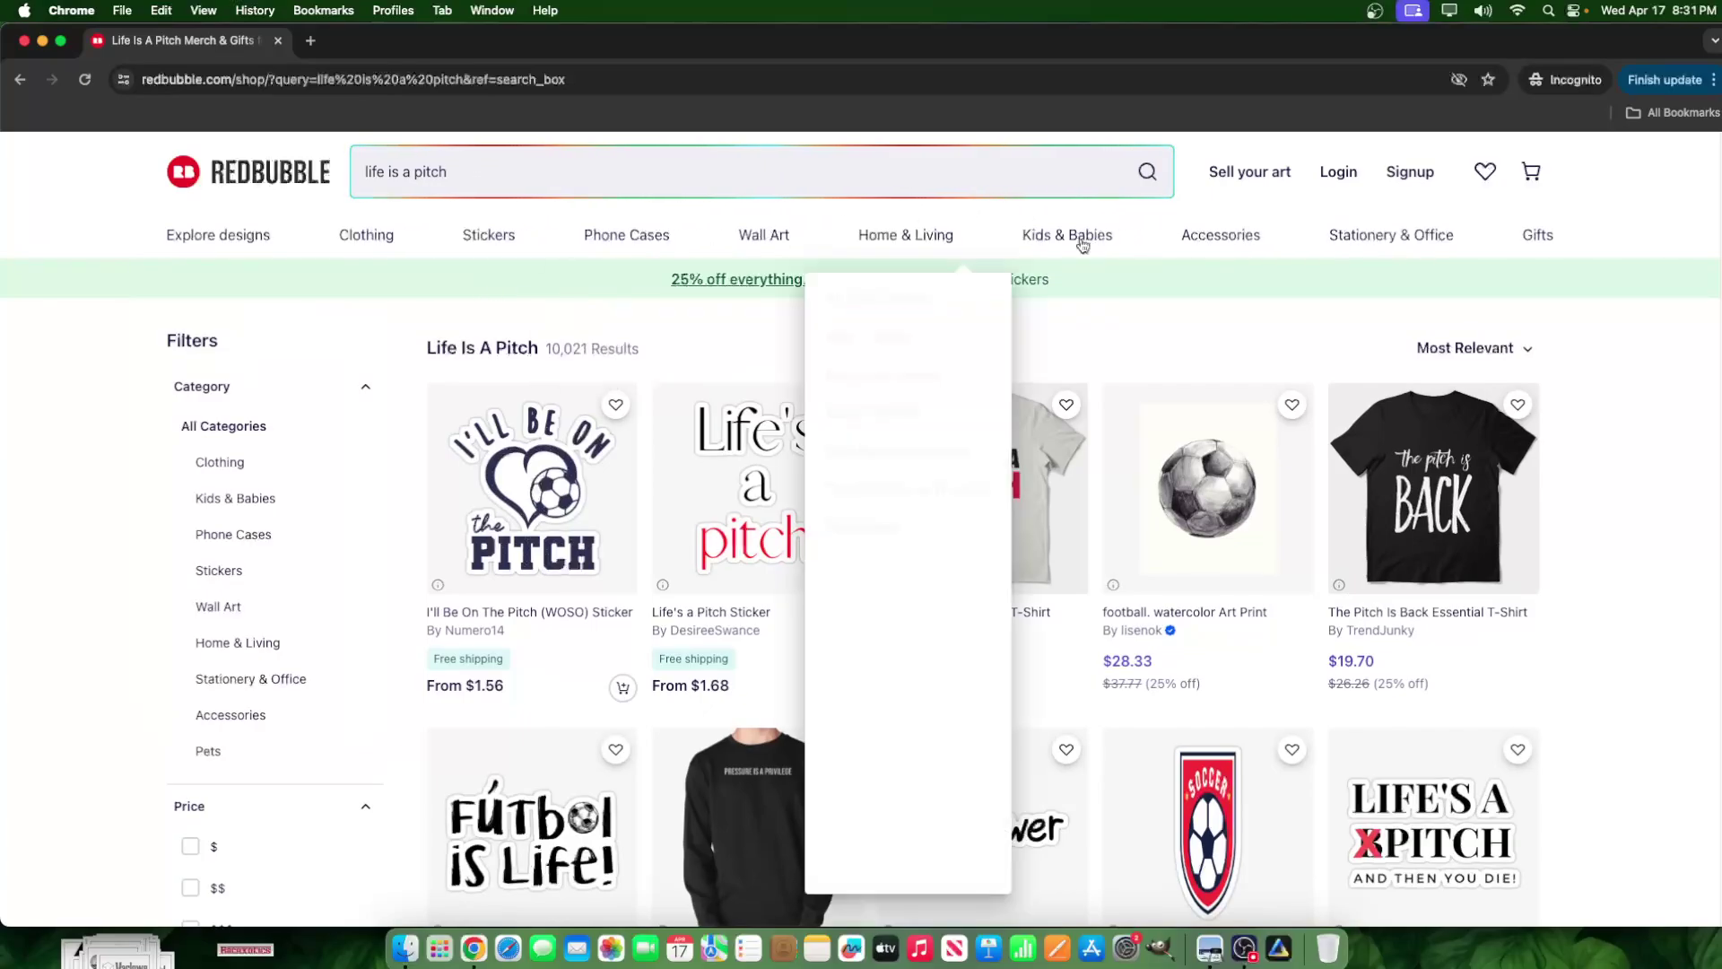
scroll(1266, 569, "down", 3)
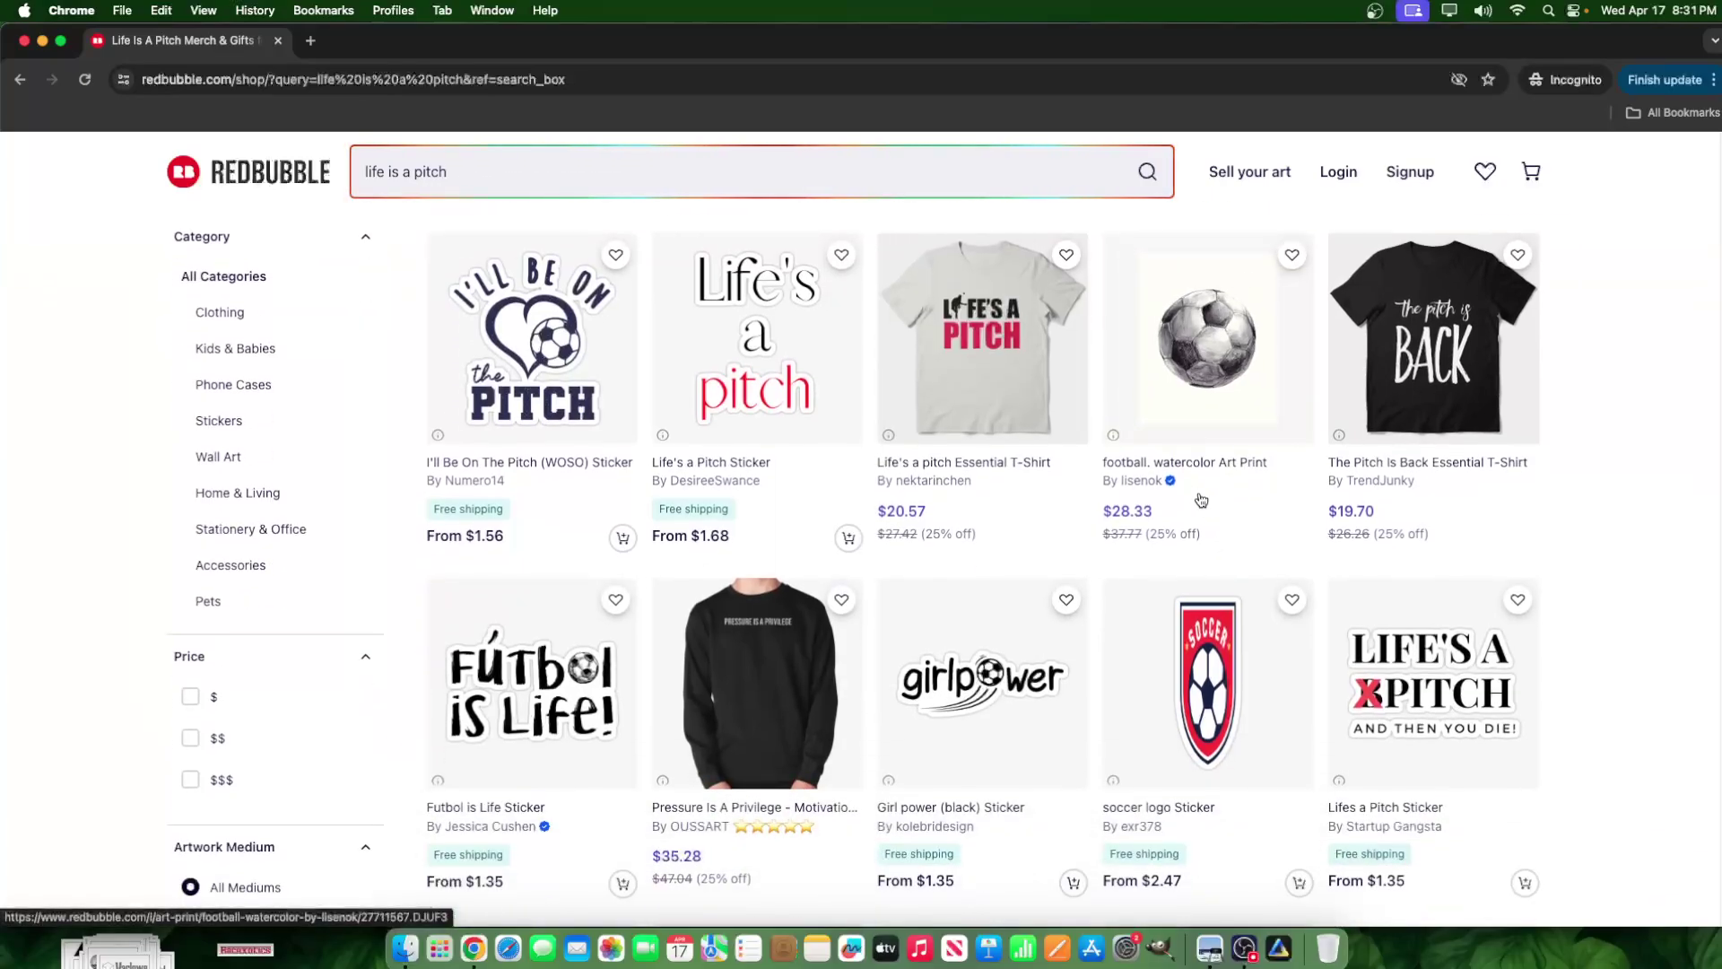
scroll(1461, 646, "down", 10)
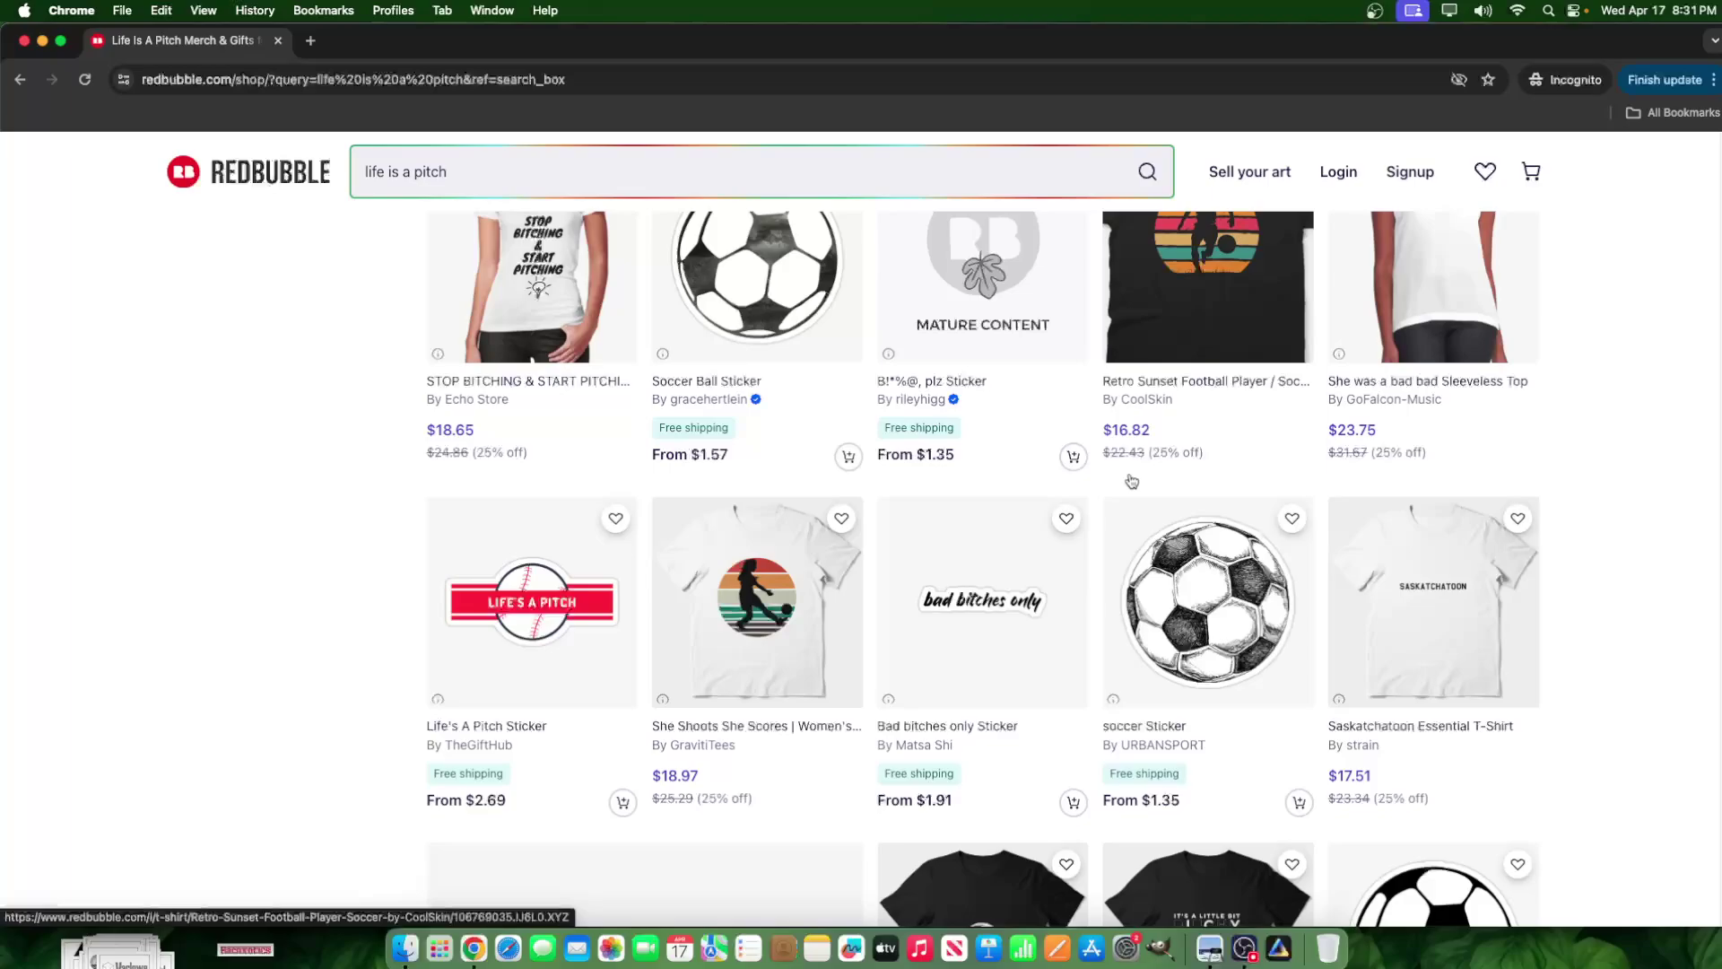
scroll(824, 531, "down", 10)
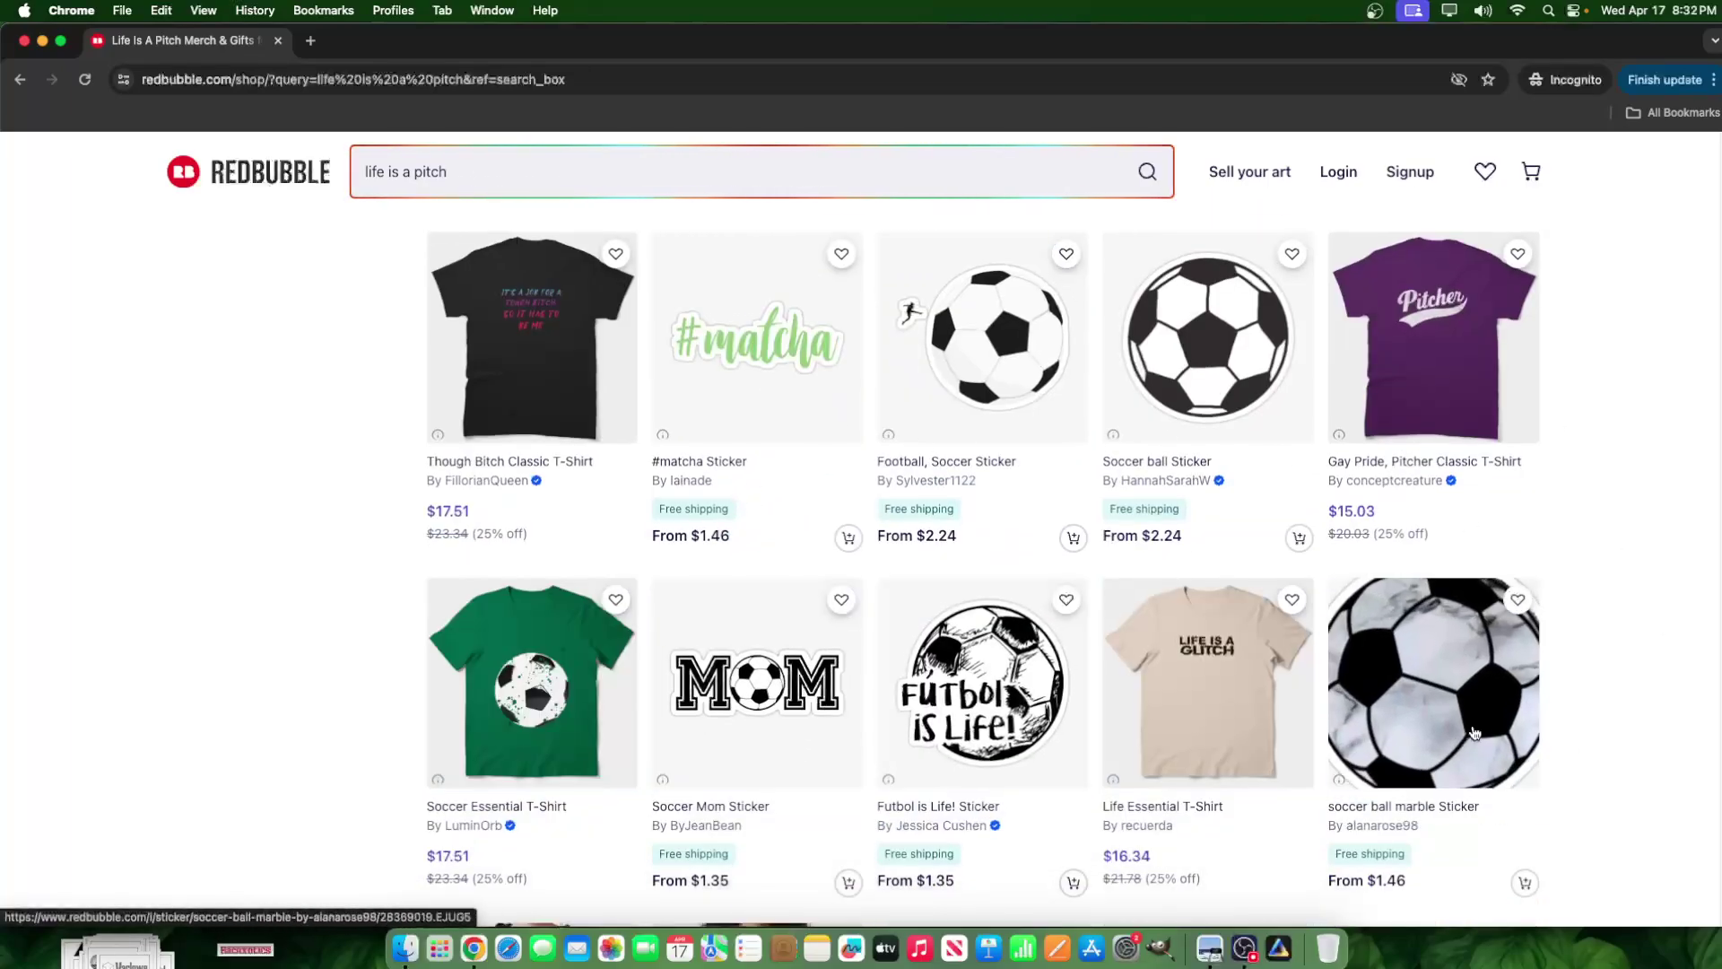
scroll(1073, 653, "down", 2)
scroll(987, 663, "down", 10)
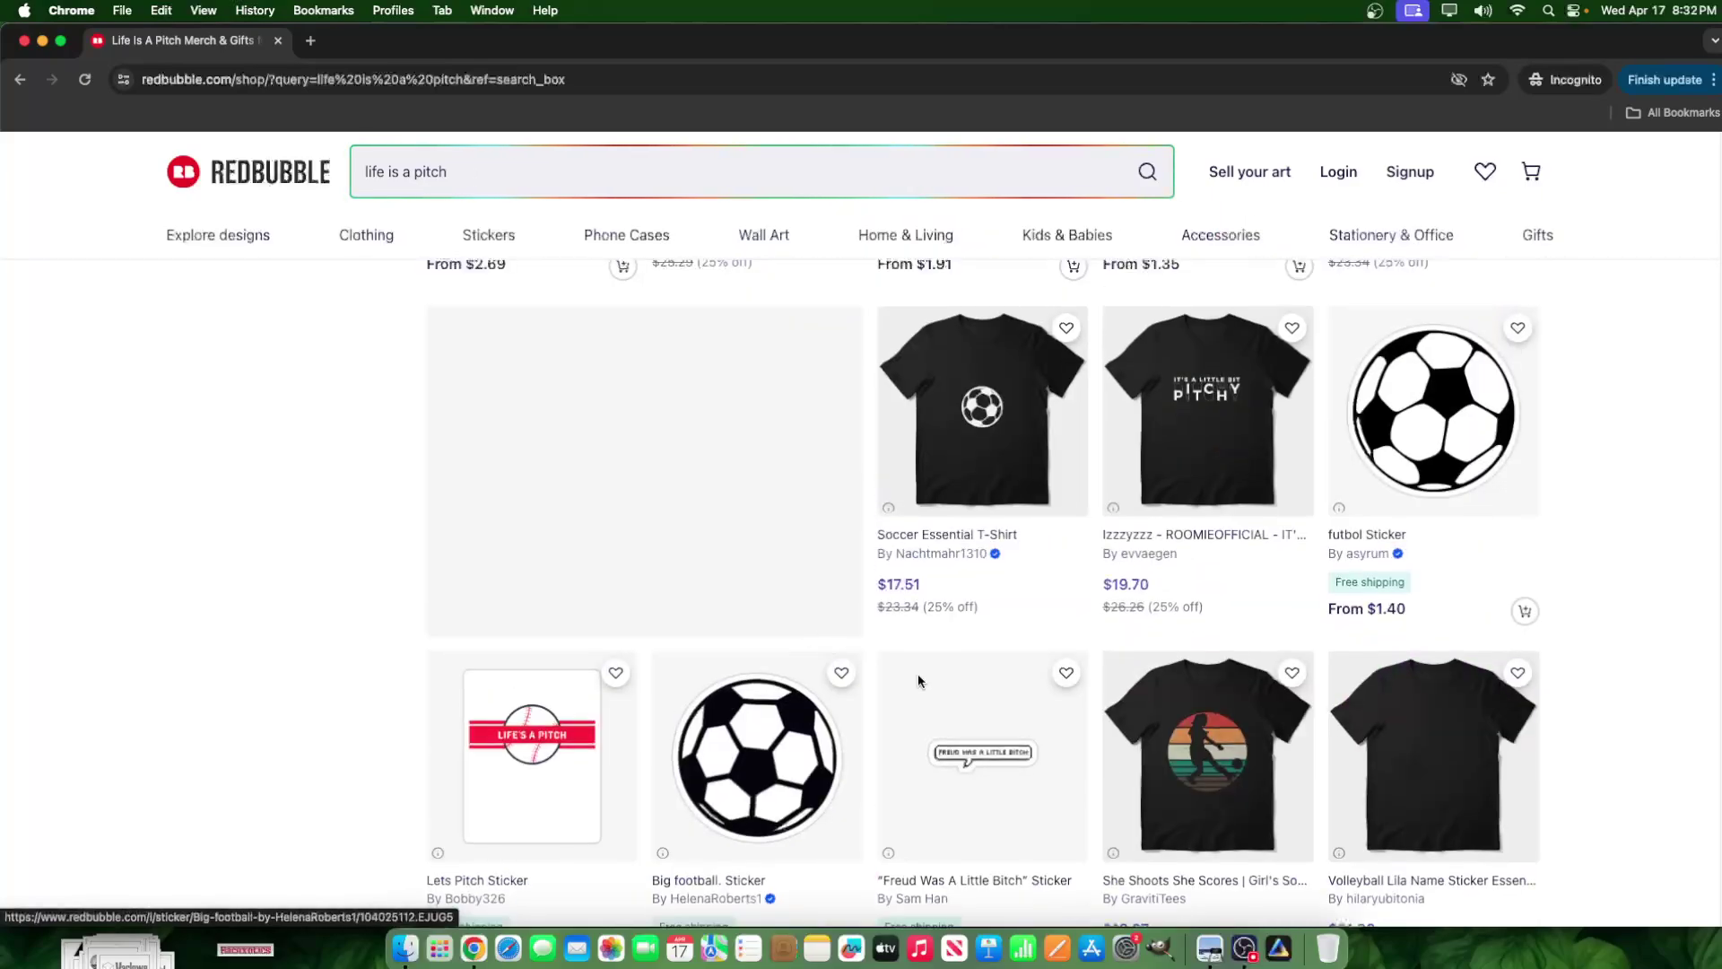
scroll(1206, 763, "up", 15)
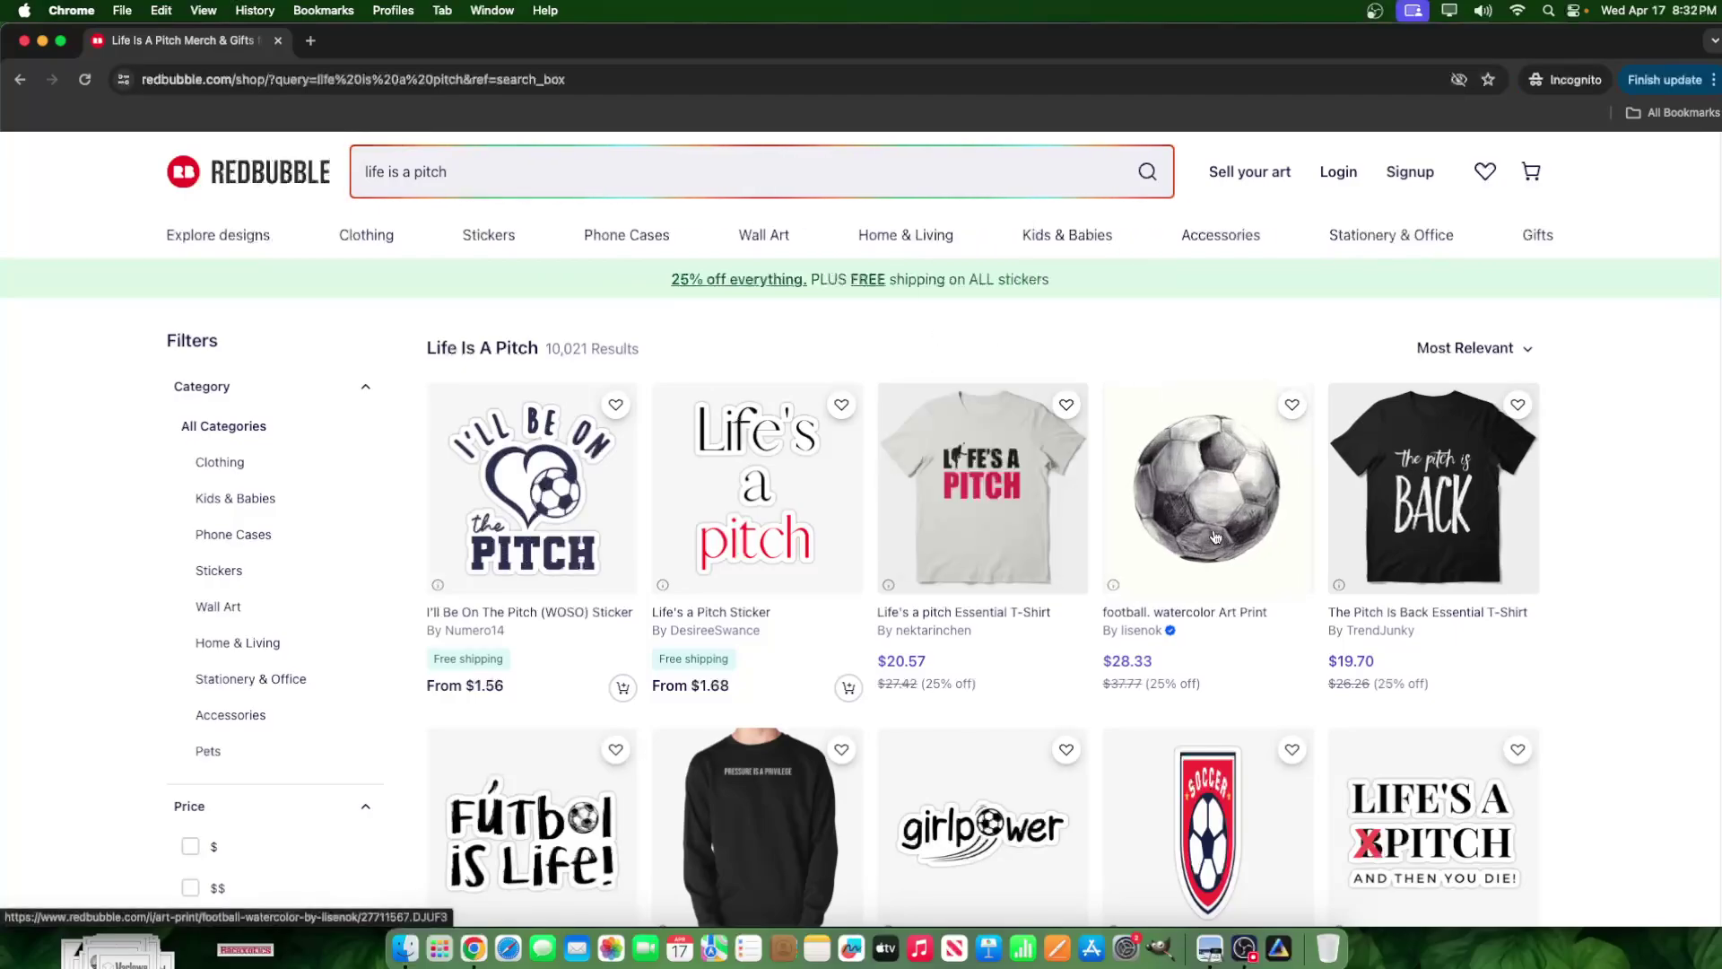
scroll(1337, 505, "down", 10)
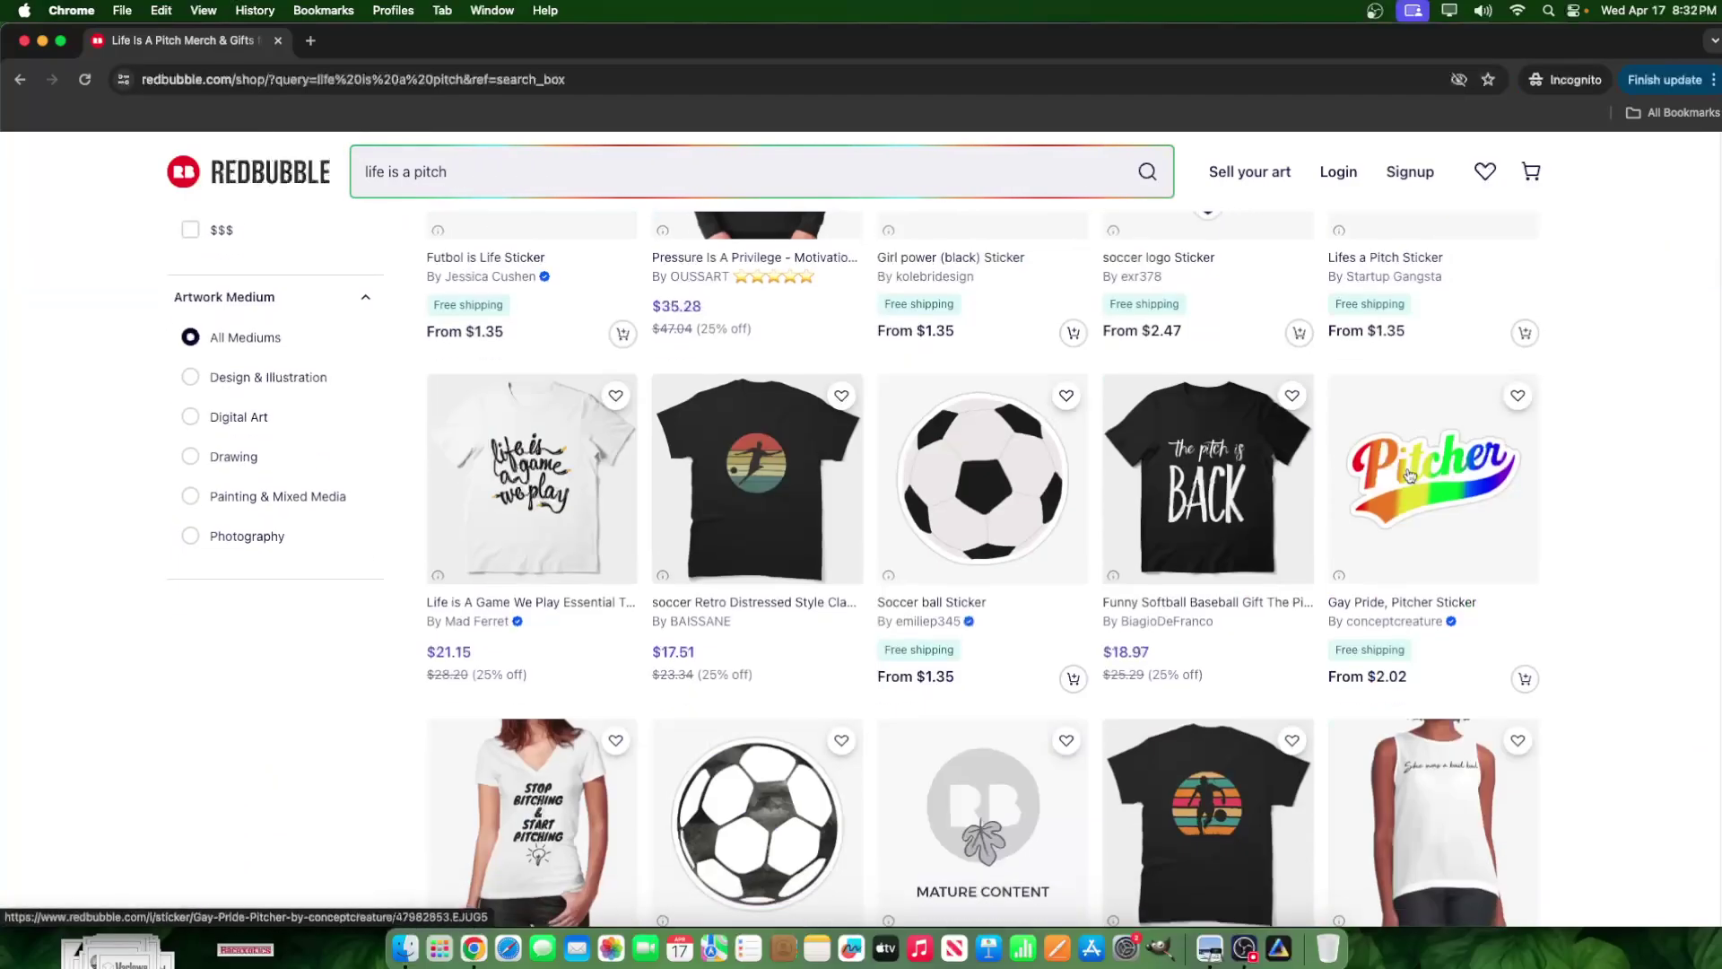
scroll(1337, 518, "down", 3)
scroll(405, 461, "up", 15)
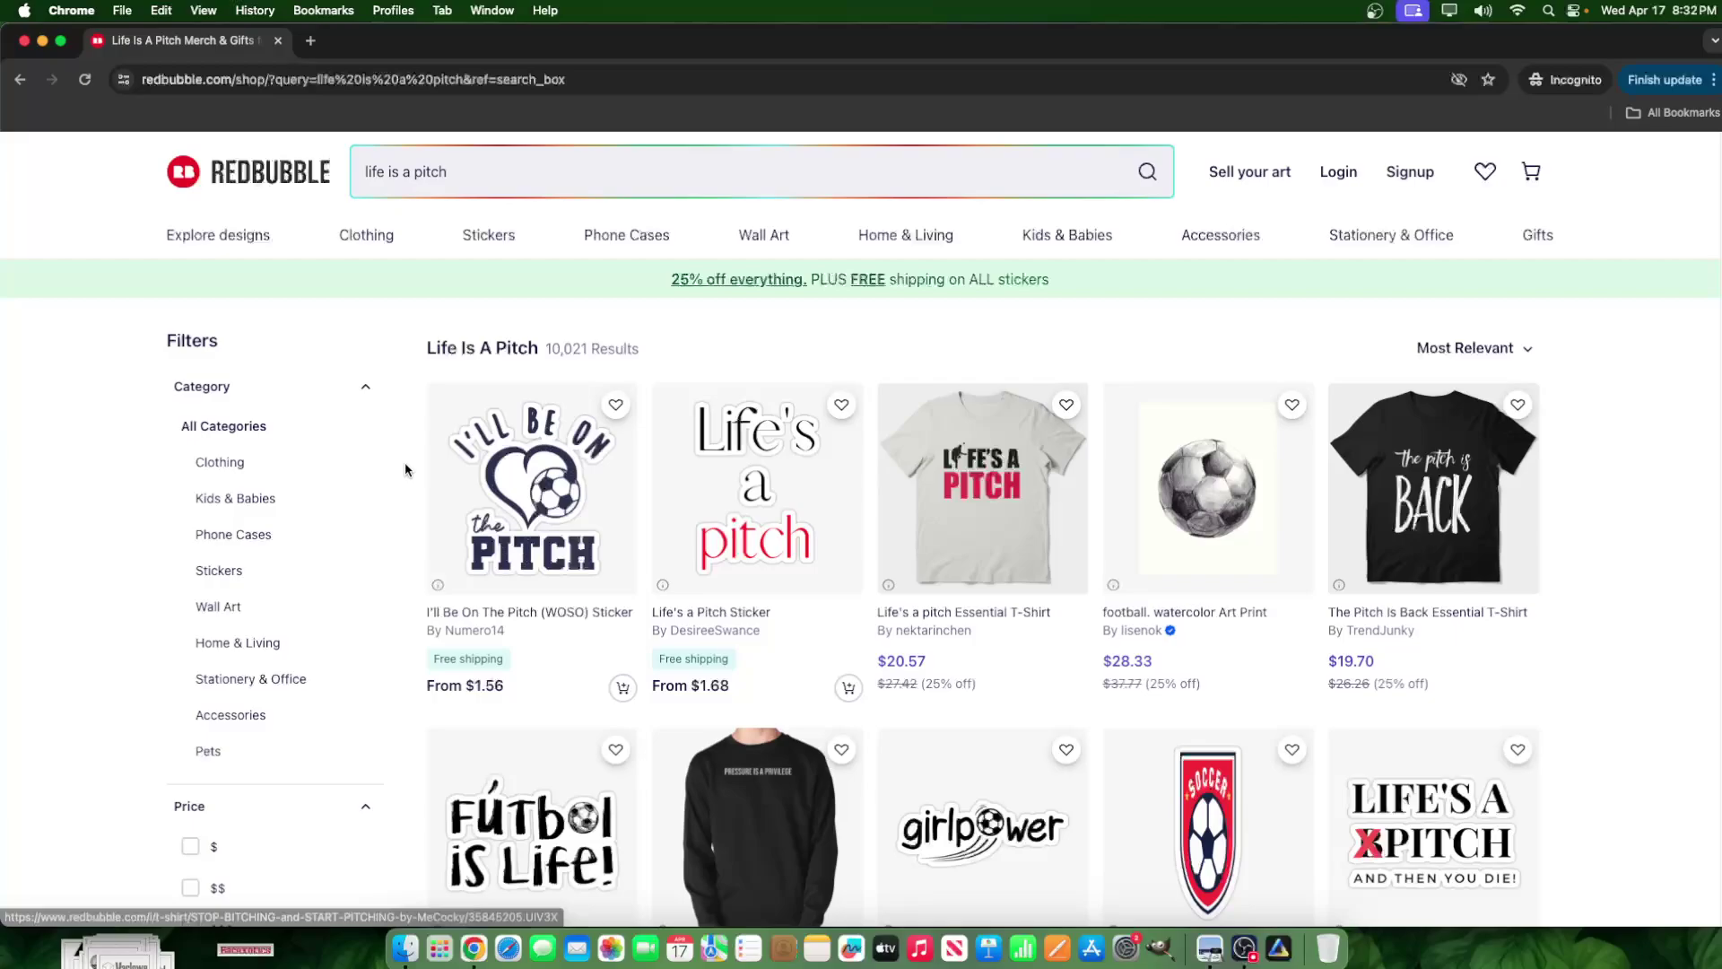
left_click_drag(529, 348, 588, 350)
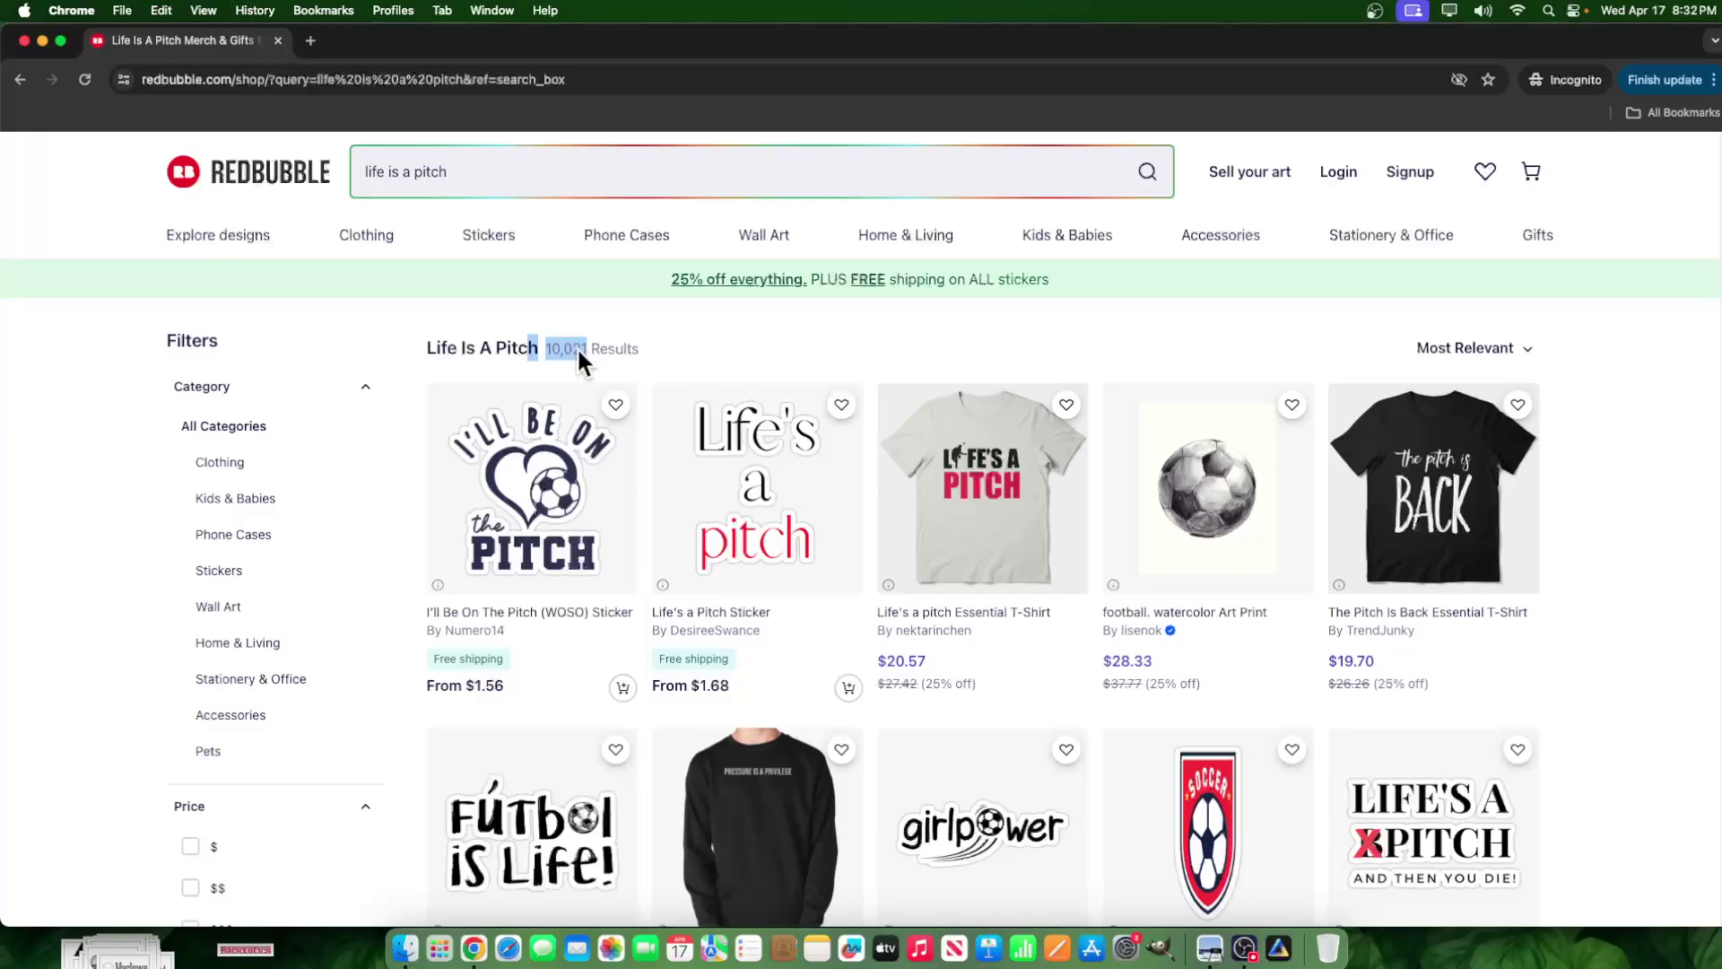
scroll(1218, 613, "down", 14)
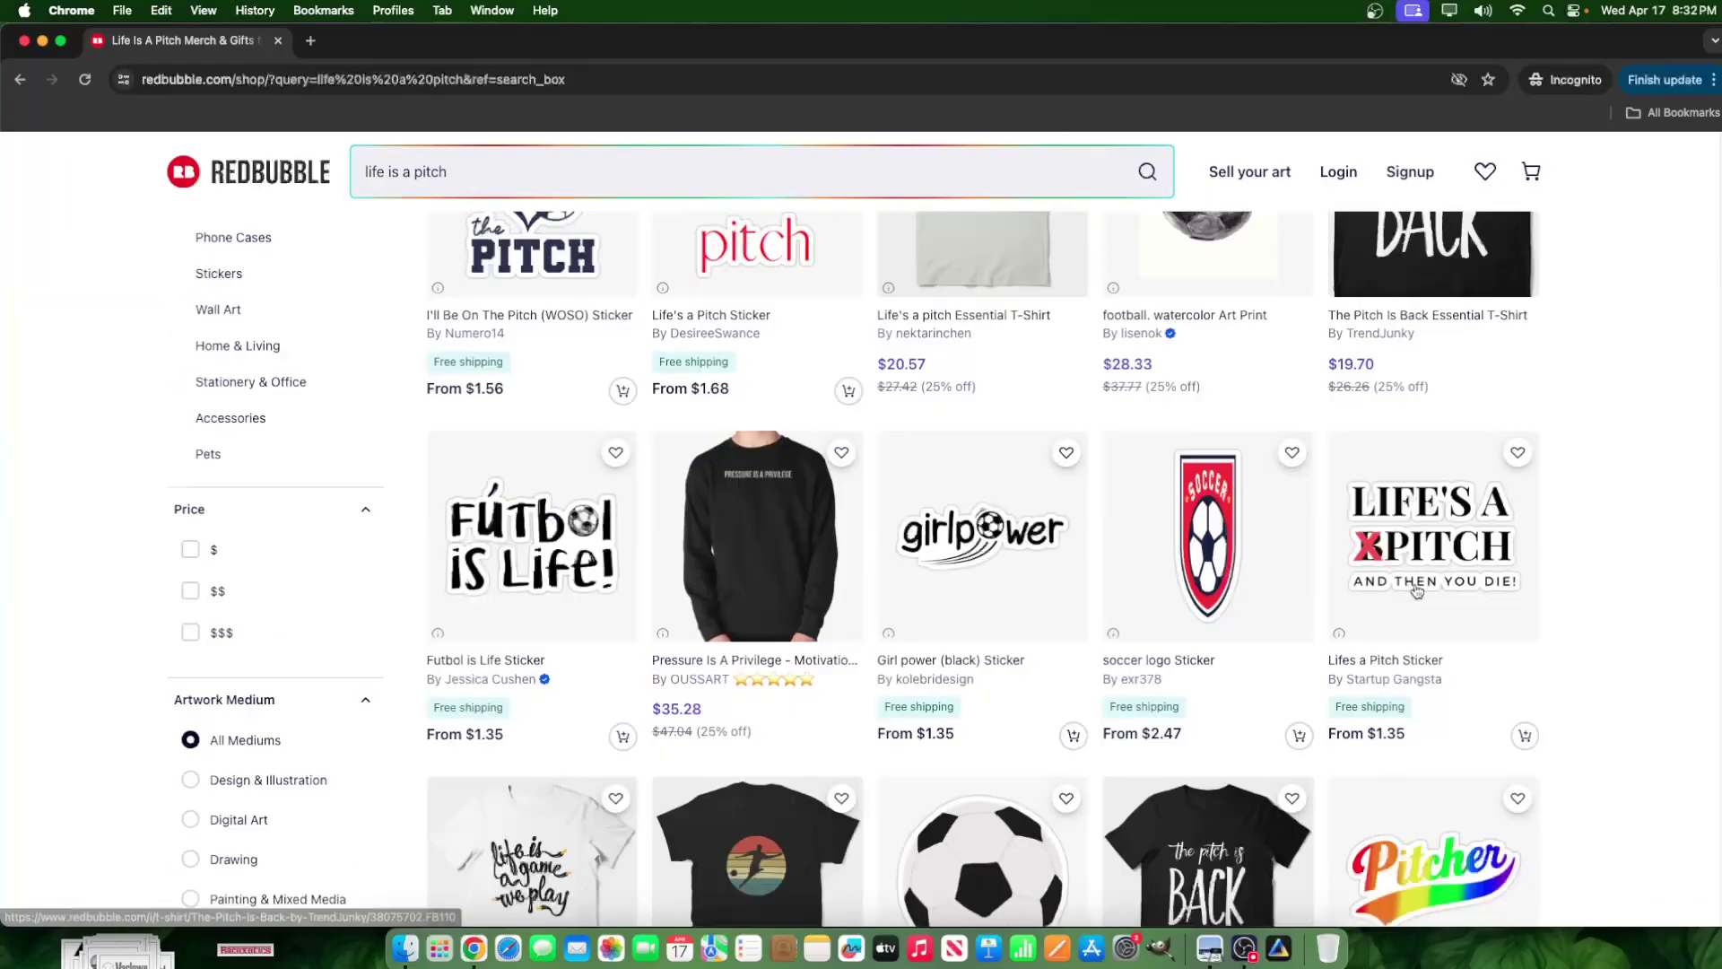
scroll(1217, 613, "down", 10)
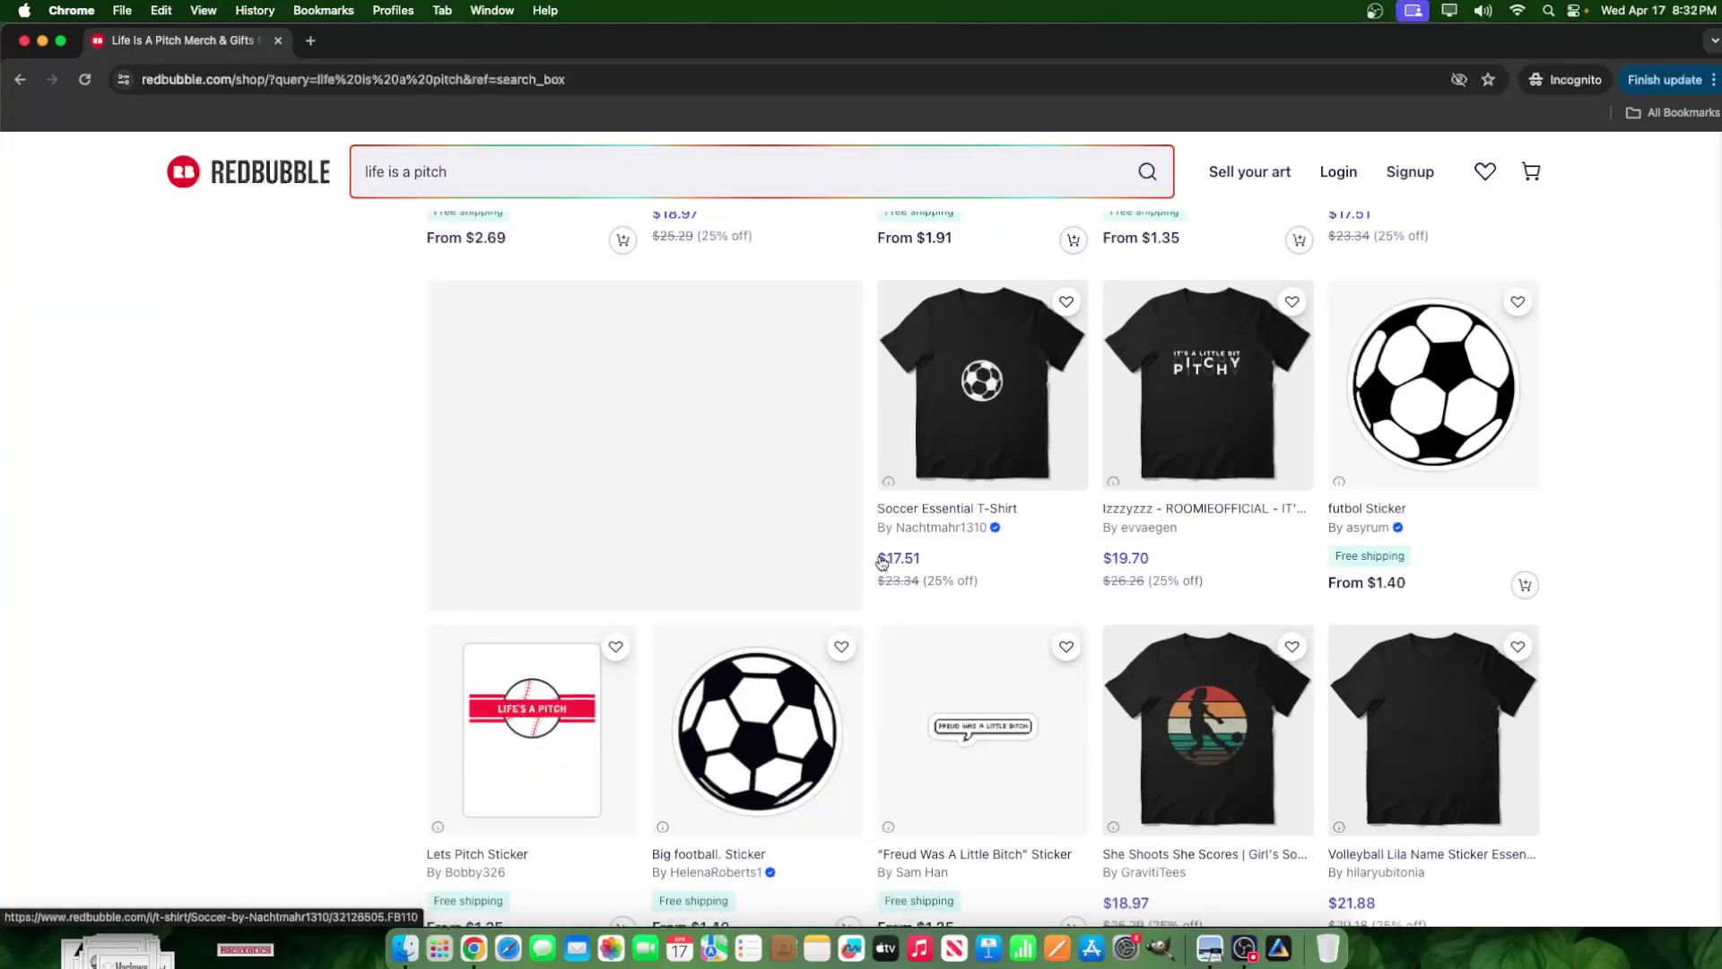
scroll(1122, 626, "up", 3)
scroll(1121, 625, "up", 10)
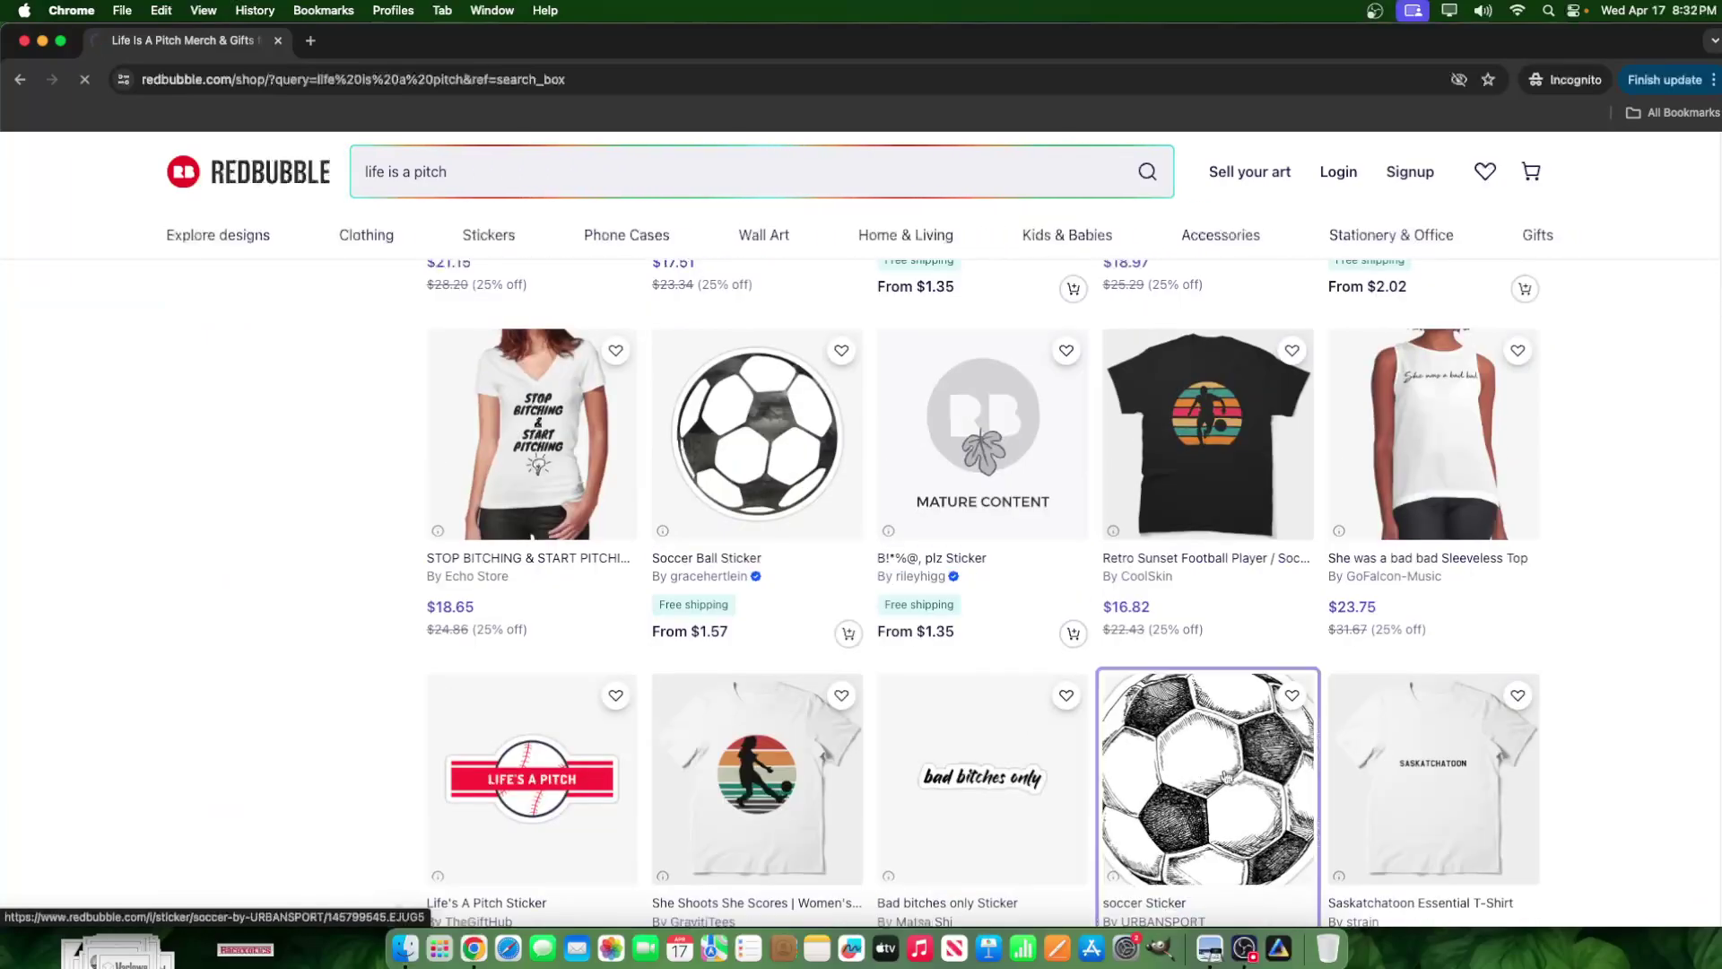
Open the $2.02 soccer sticker product page and check its tags, like 'soccer pitch'
left_click(1225, 833)
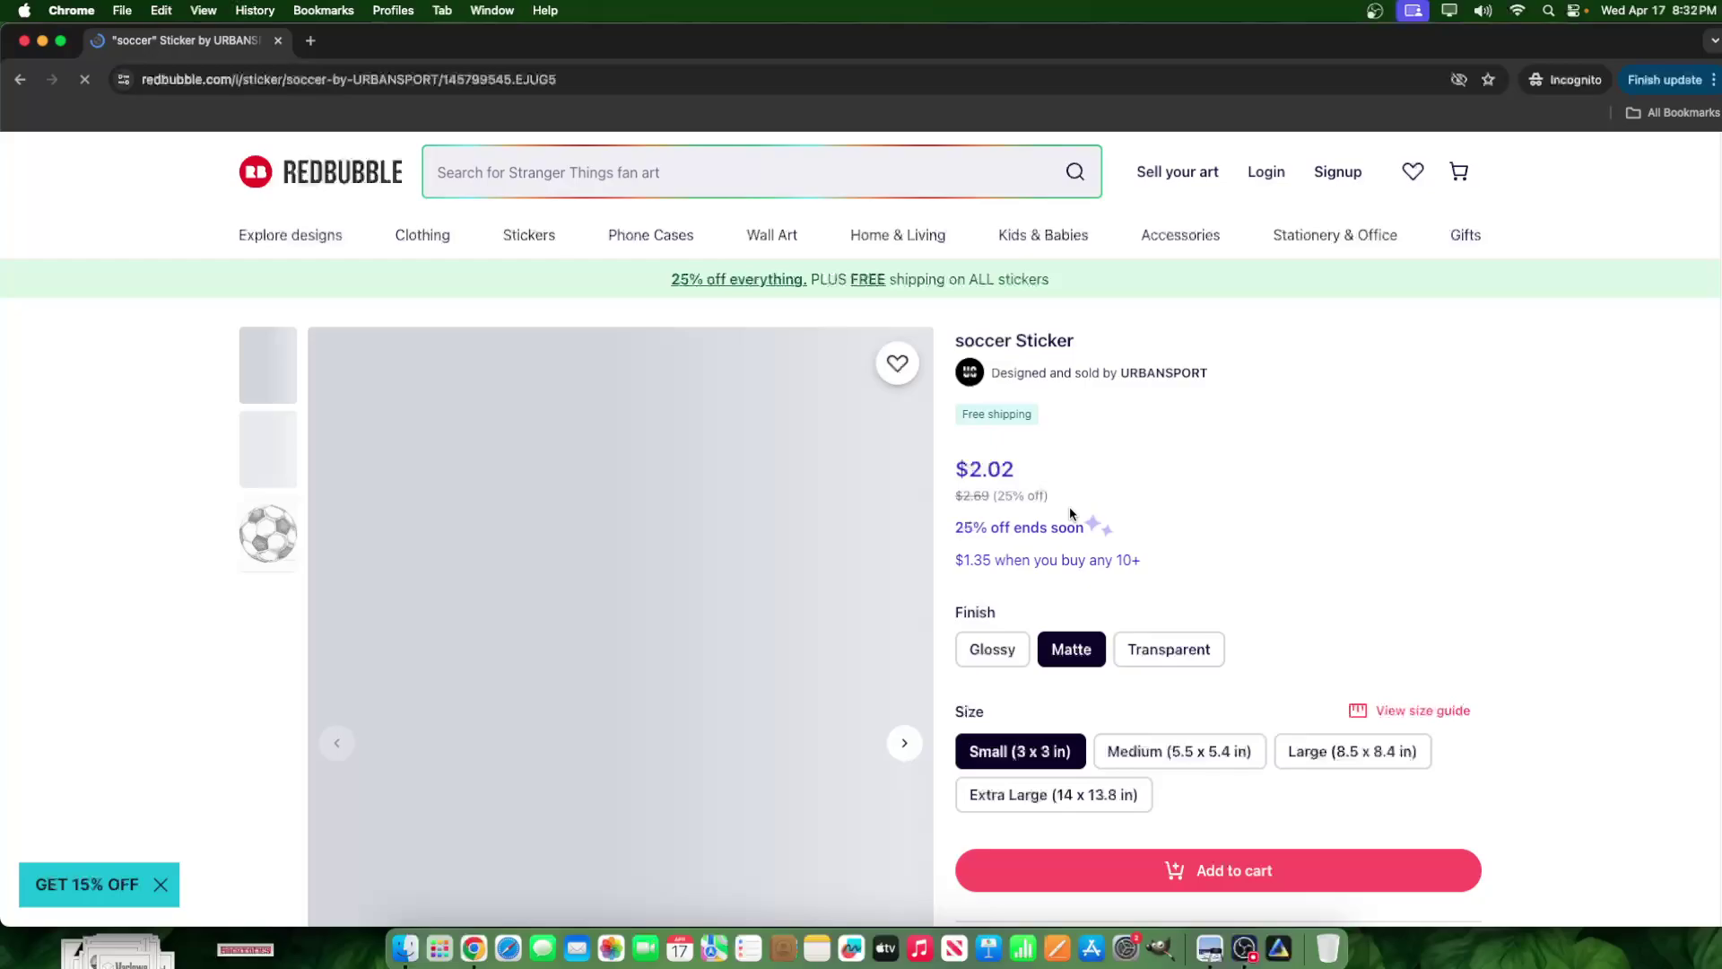
scroll(765, 608, "down", 10)
scroll(1192, 590, "down", 10)
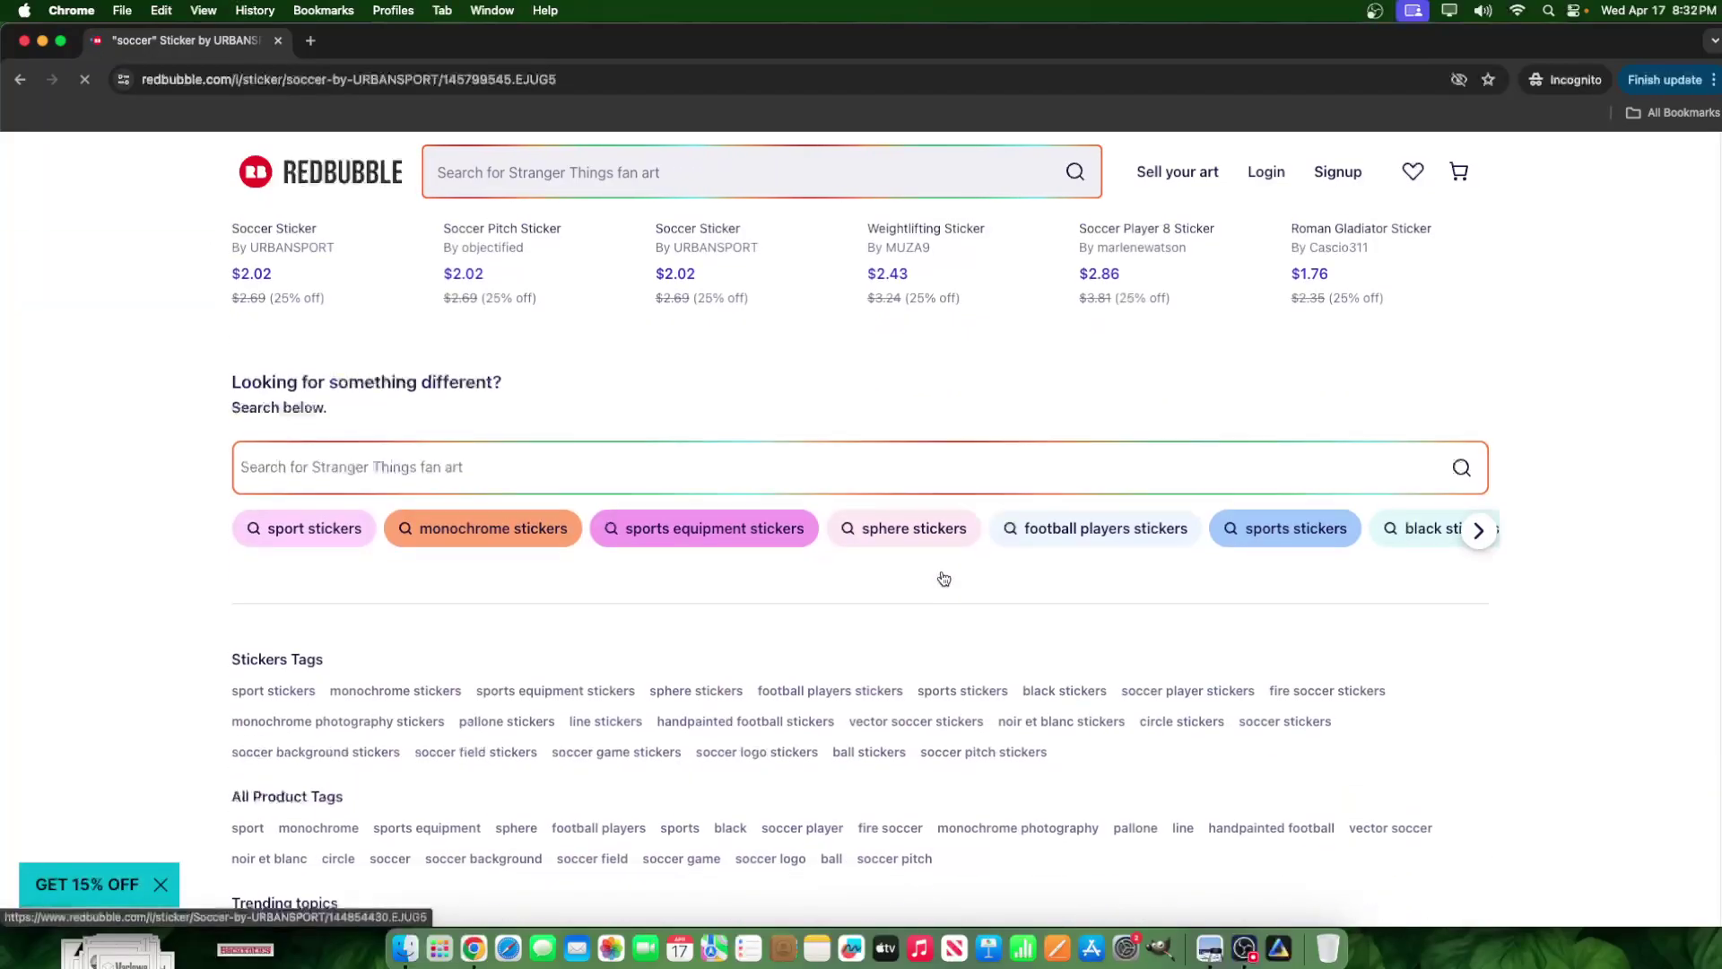
scroll(741, 610, "up", 4)
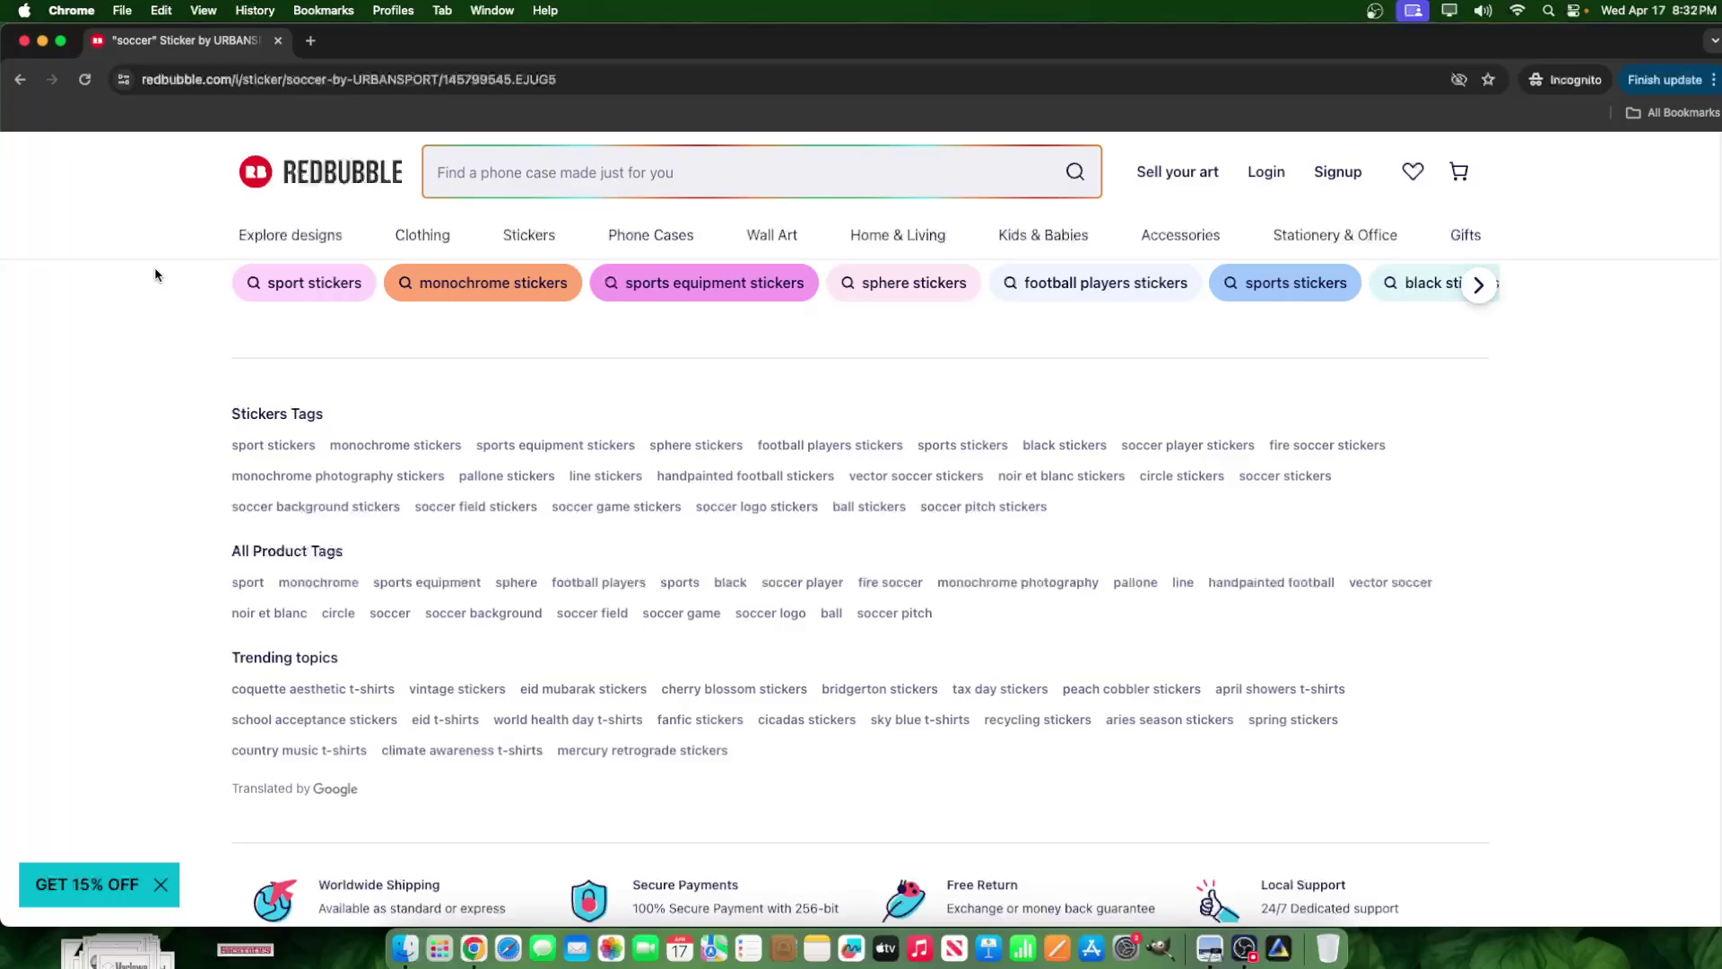
Move Redbubble aside, glance at ChatGPT's quotes, and return to KWFinder's 'life's a pitch shirt' results
left_click_drag(449, 41, 758, 41)
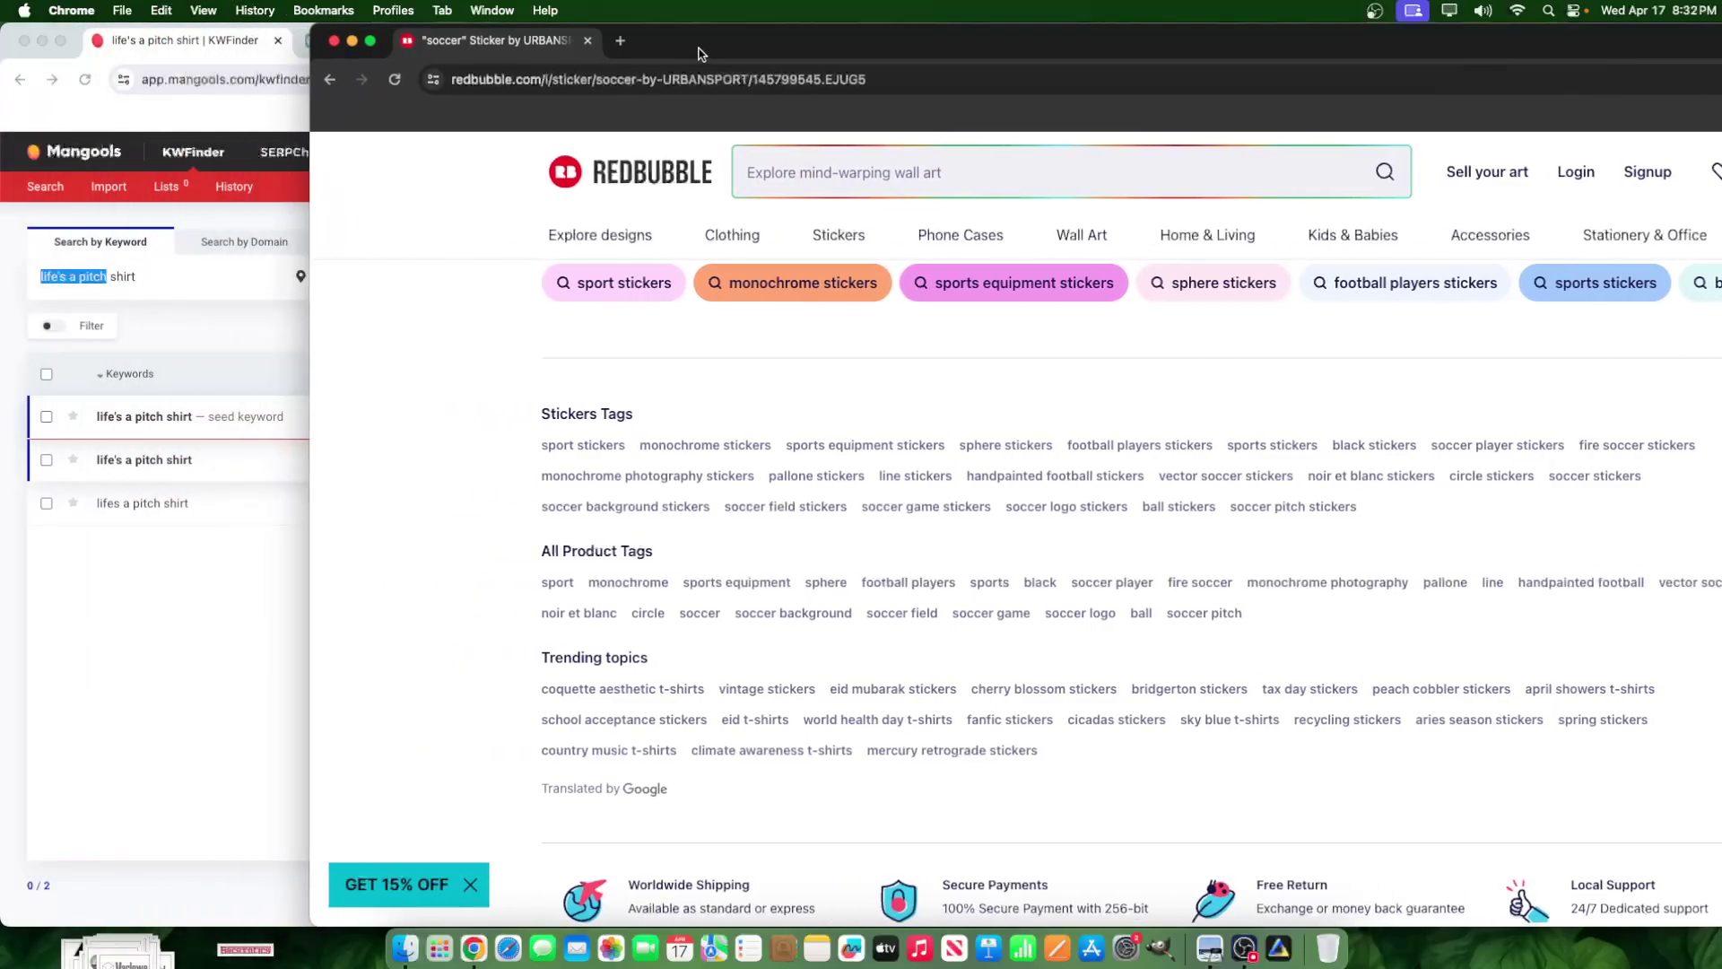
left_click(197, 602)
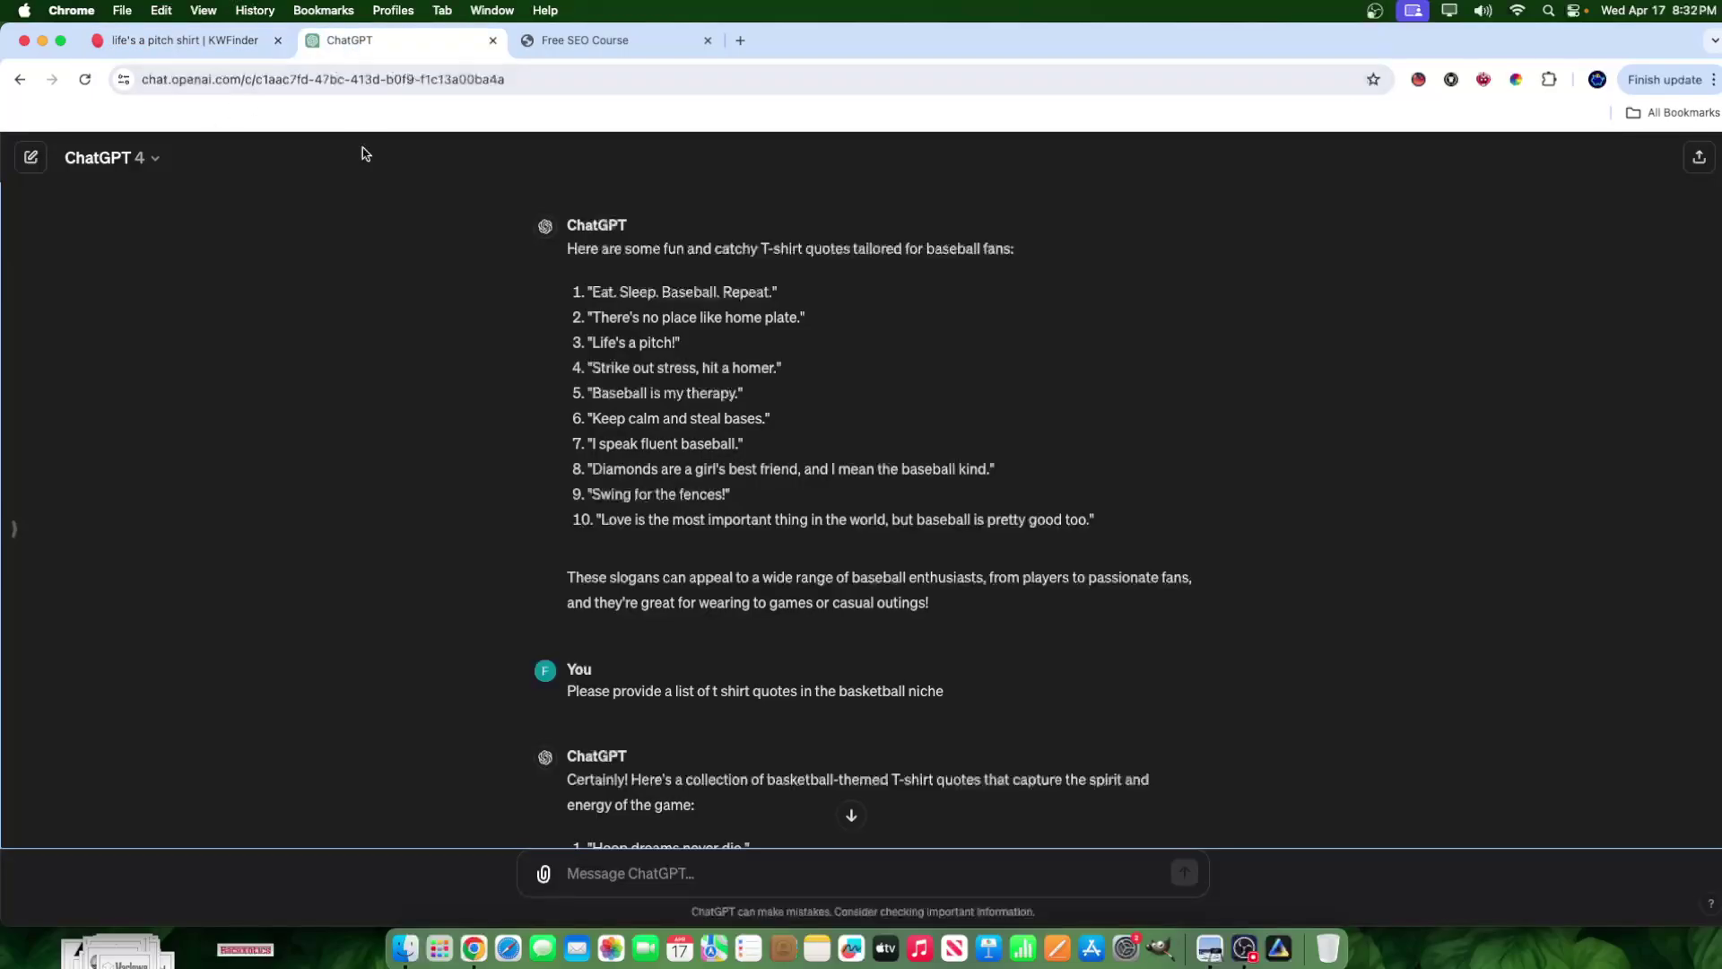
left_click(350, 42)
left_click(210, 49)
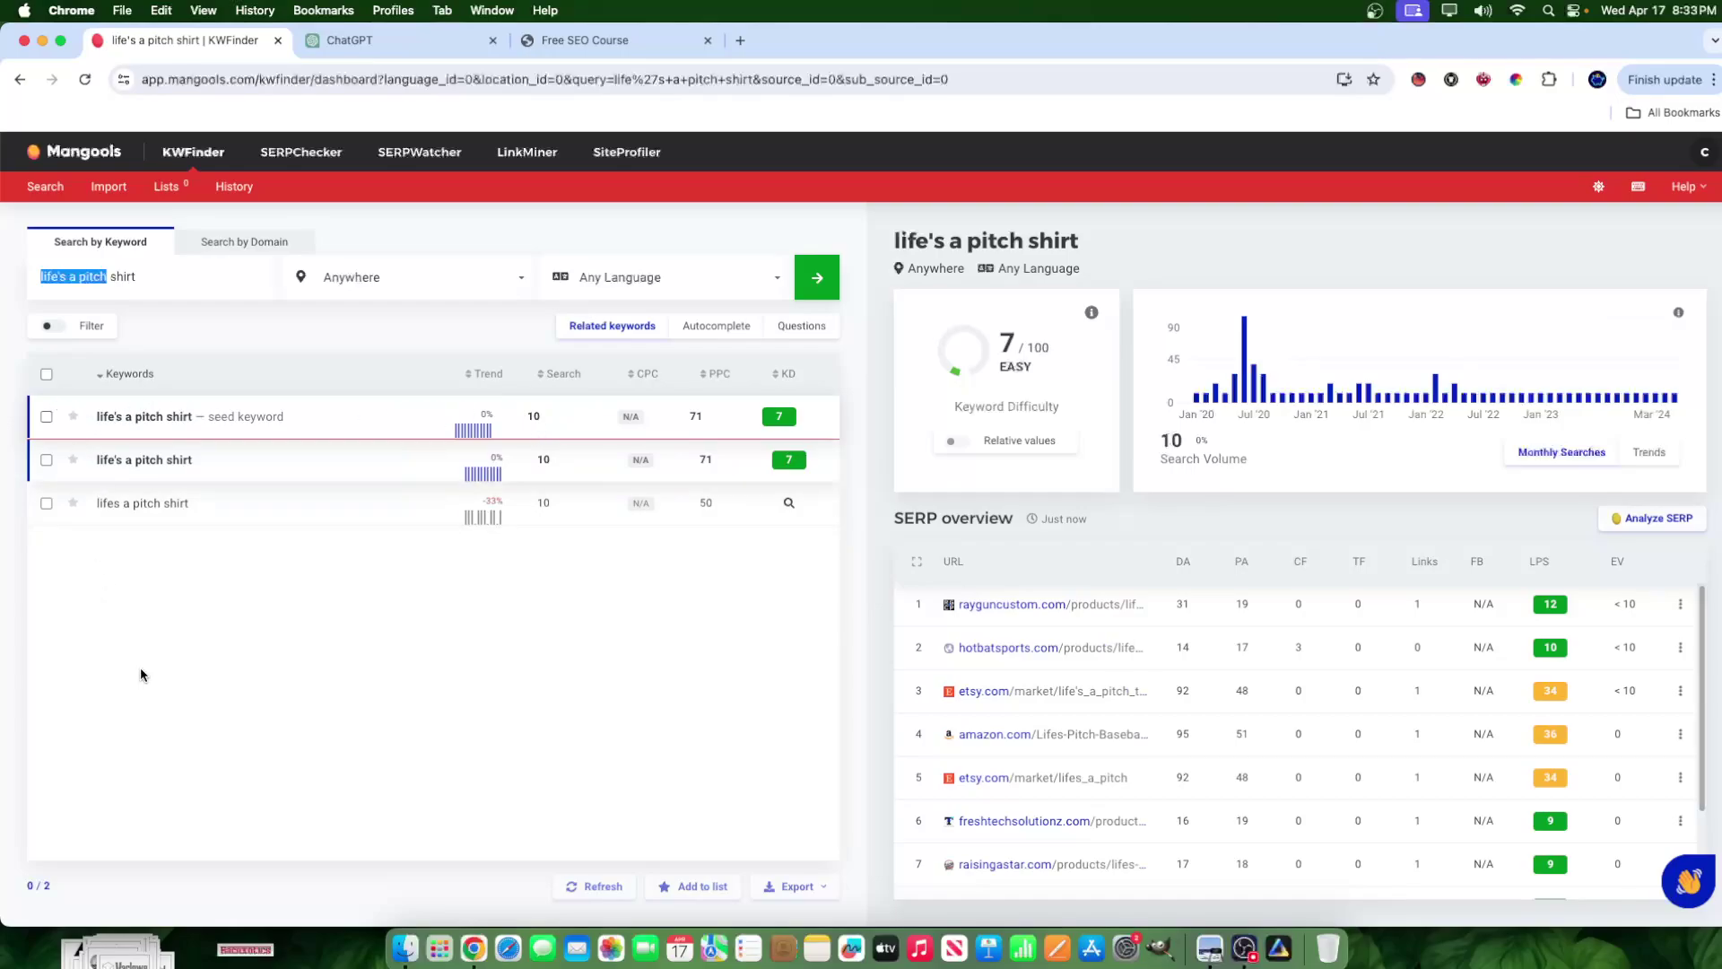
Select 'life's a pitch' in the KWFinder keyword field, then go to the ChatGPT baseball quotes
left_click(155, 277)
left_click_drag(115, 277, 13, 280)
left_click(399, 41)
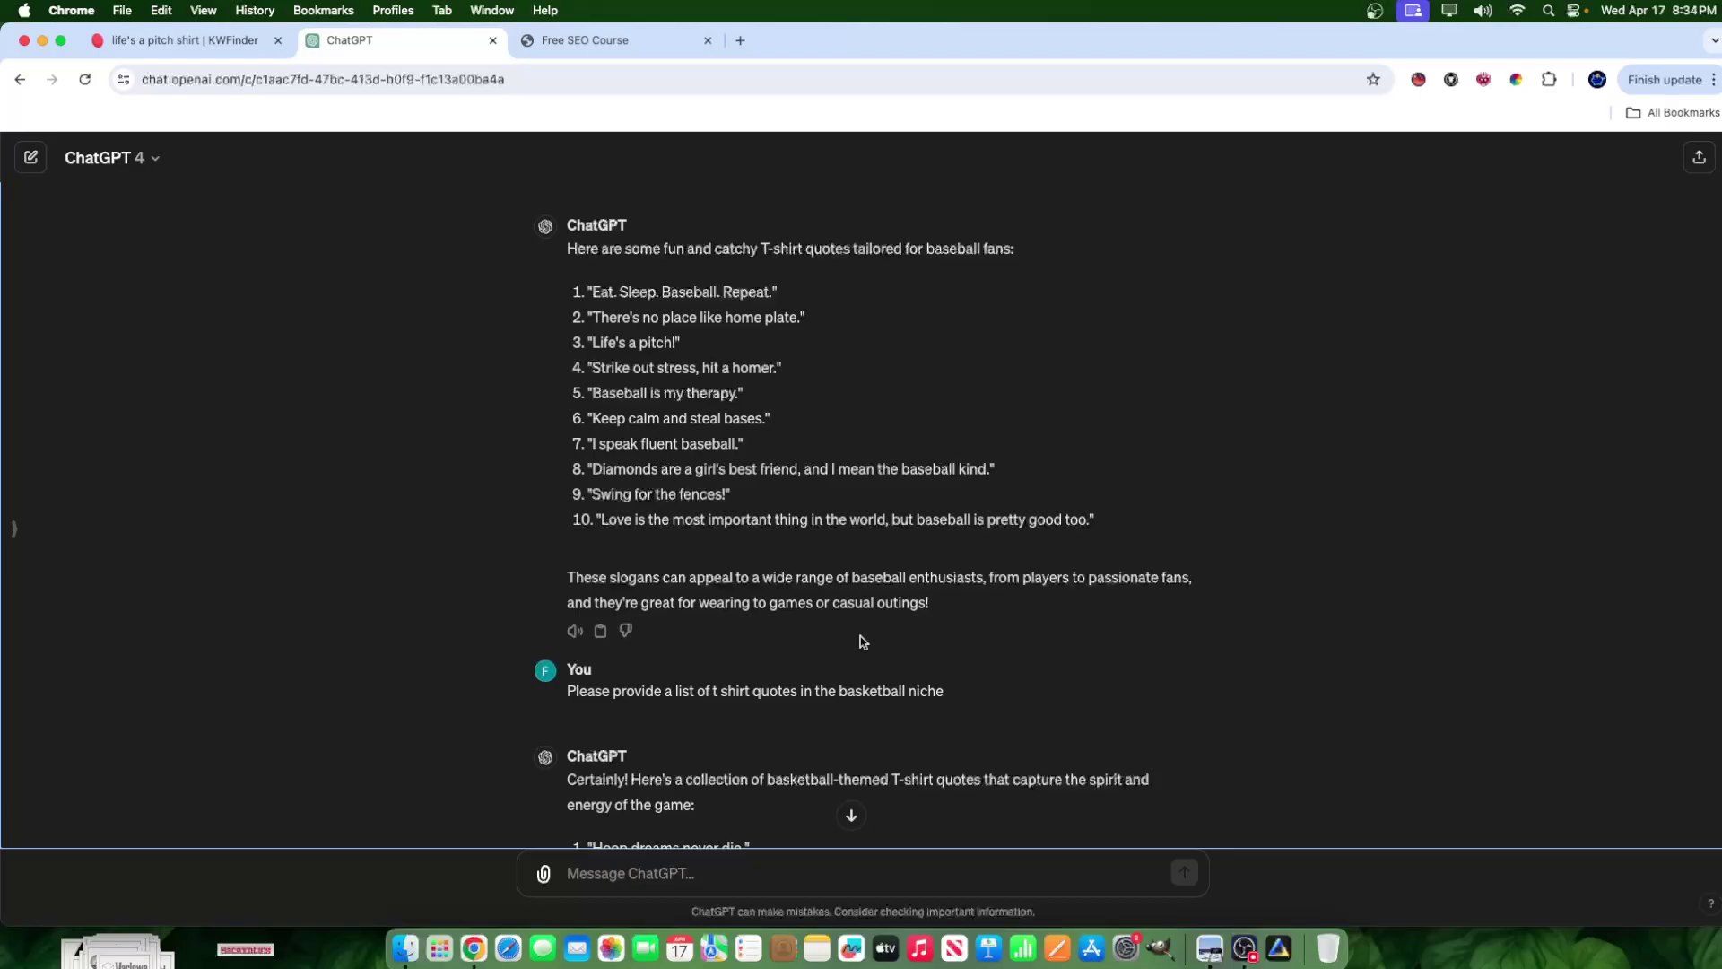
Review ChatGPT's ten basketball T-shirt quotes like 'Ball is life', then return to KWFinder
scroll(901, 646, "down", 5)
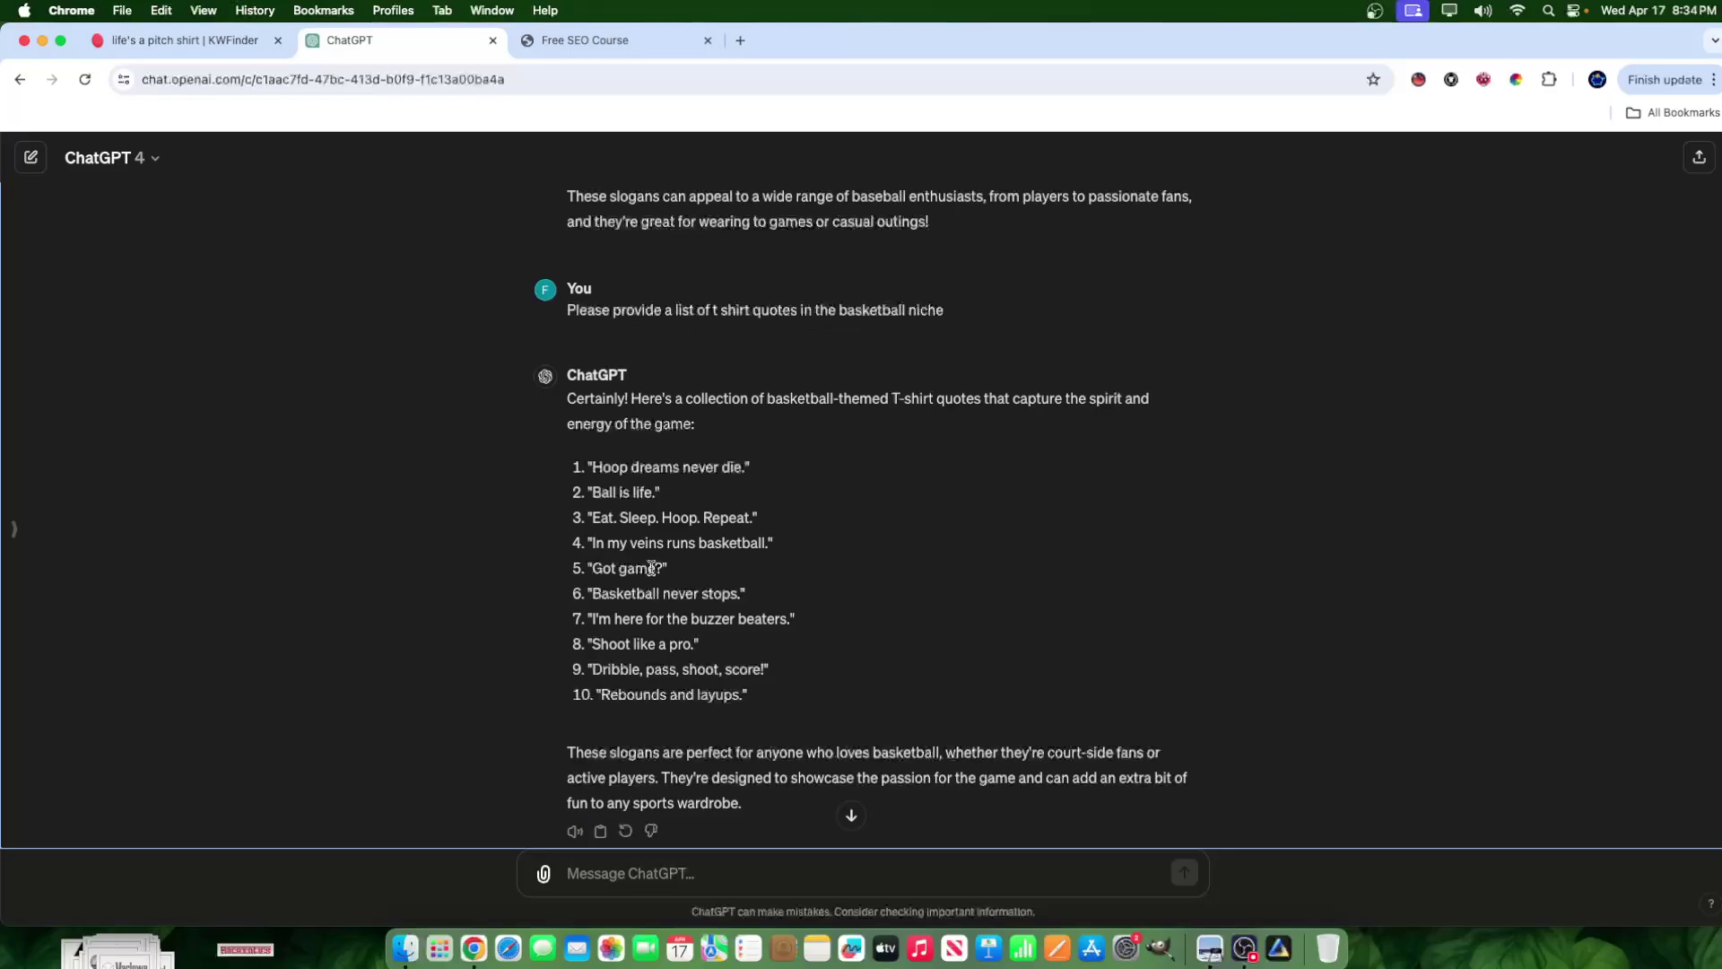
left_click_drag(584, 465, 859, 712)
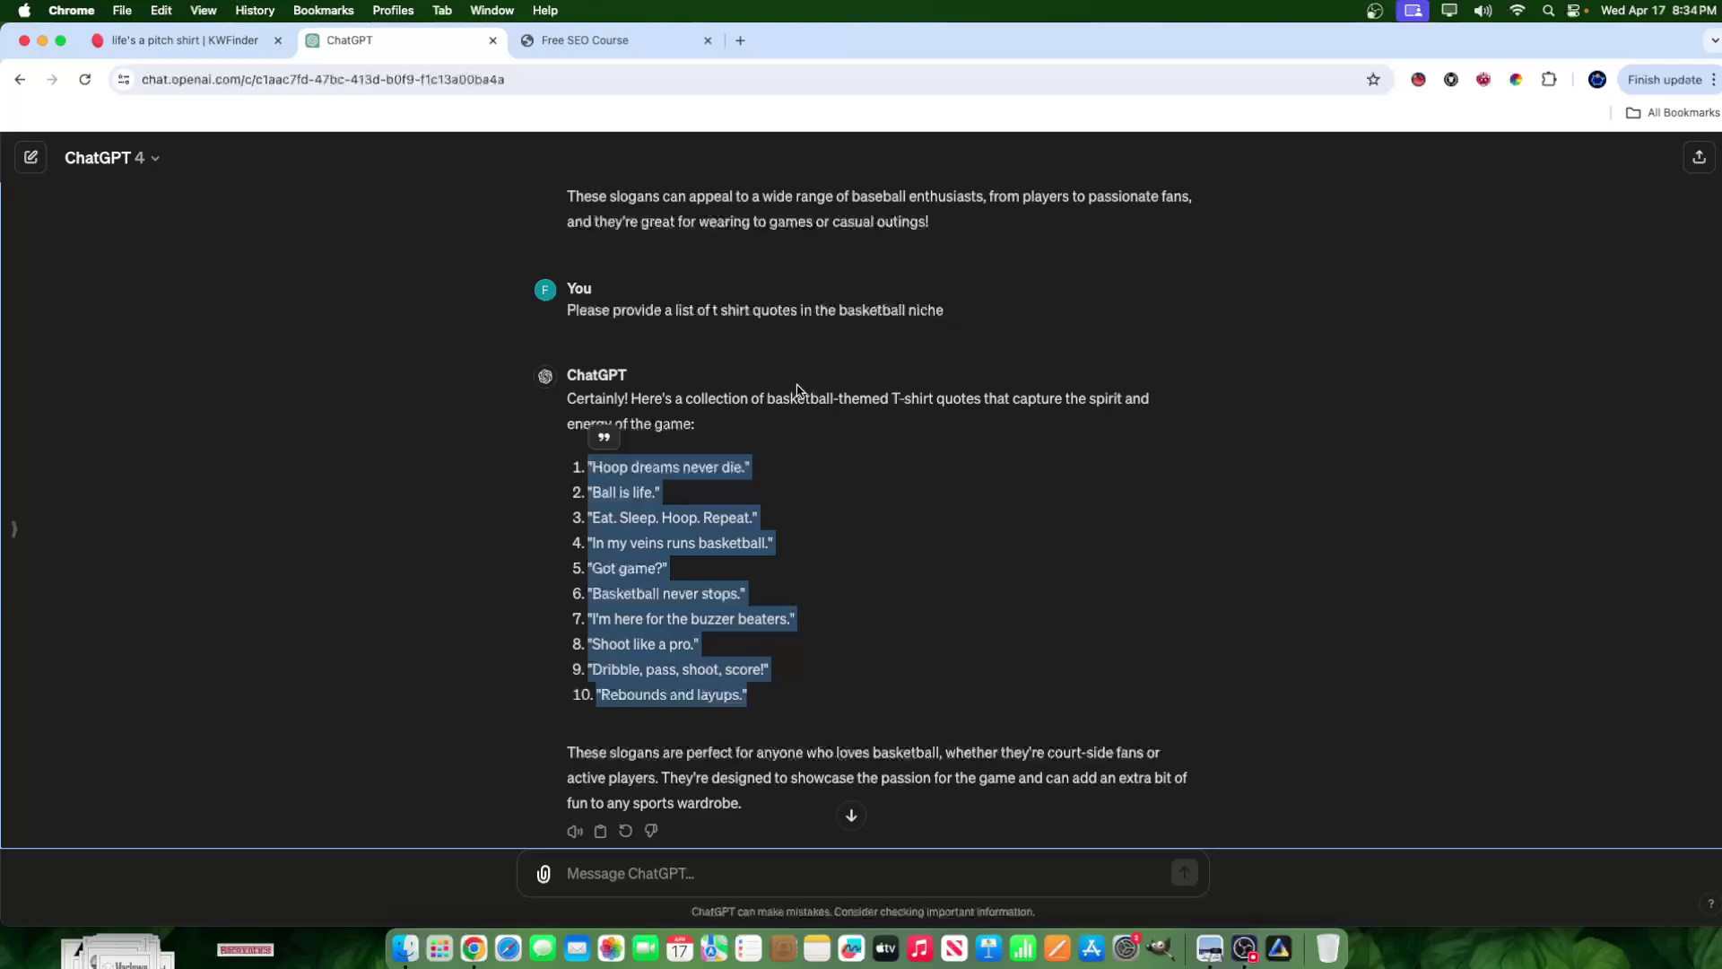
left_click(660, 540)
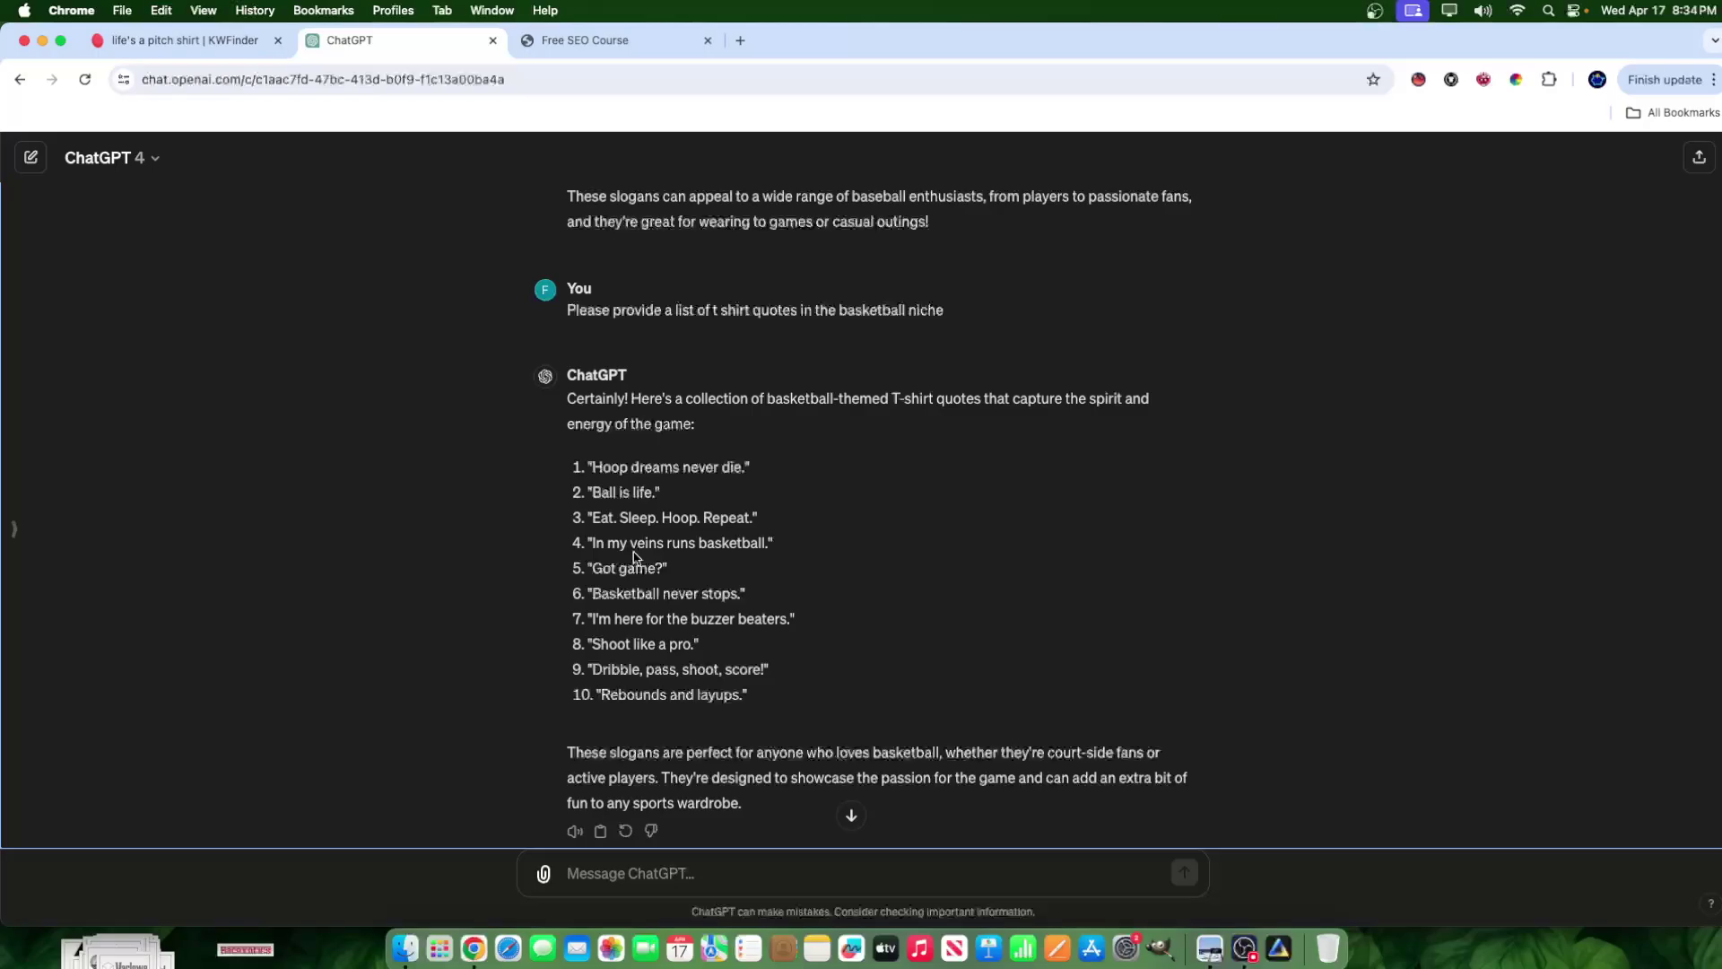
left_click(154, 41)
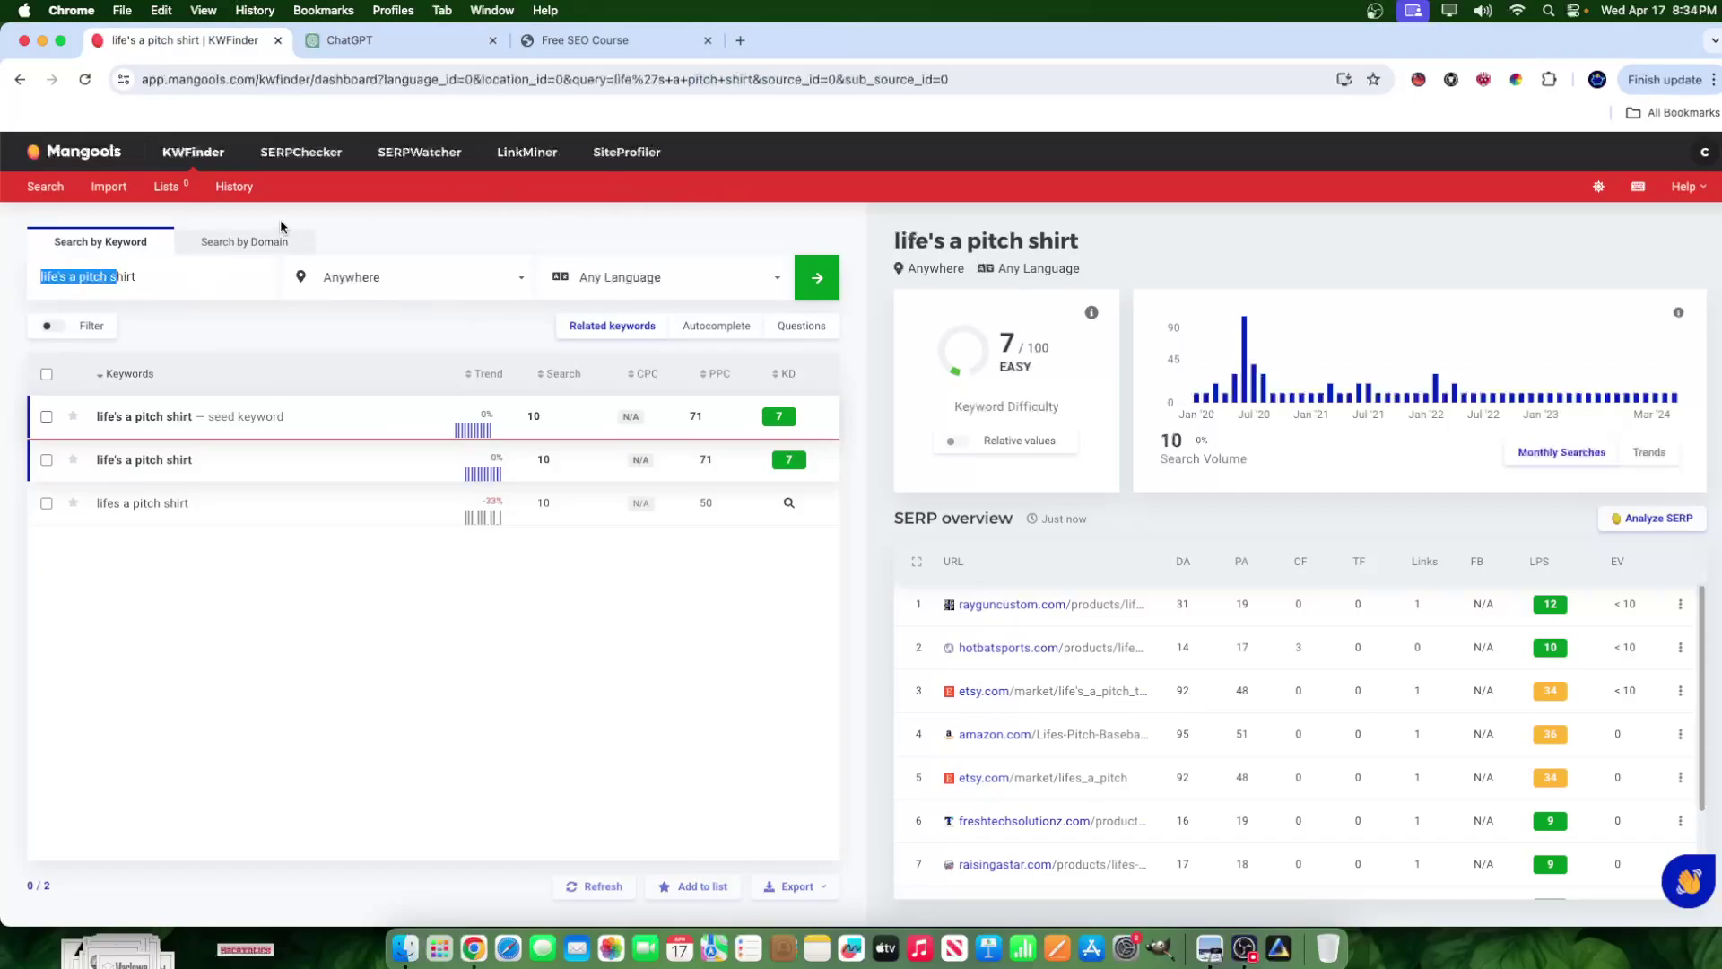
Copy 'Ball is life' from ChatGPT and search it in KWFinder: 8,200 monthly searches, difficulty 46
left_click(350, 40)
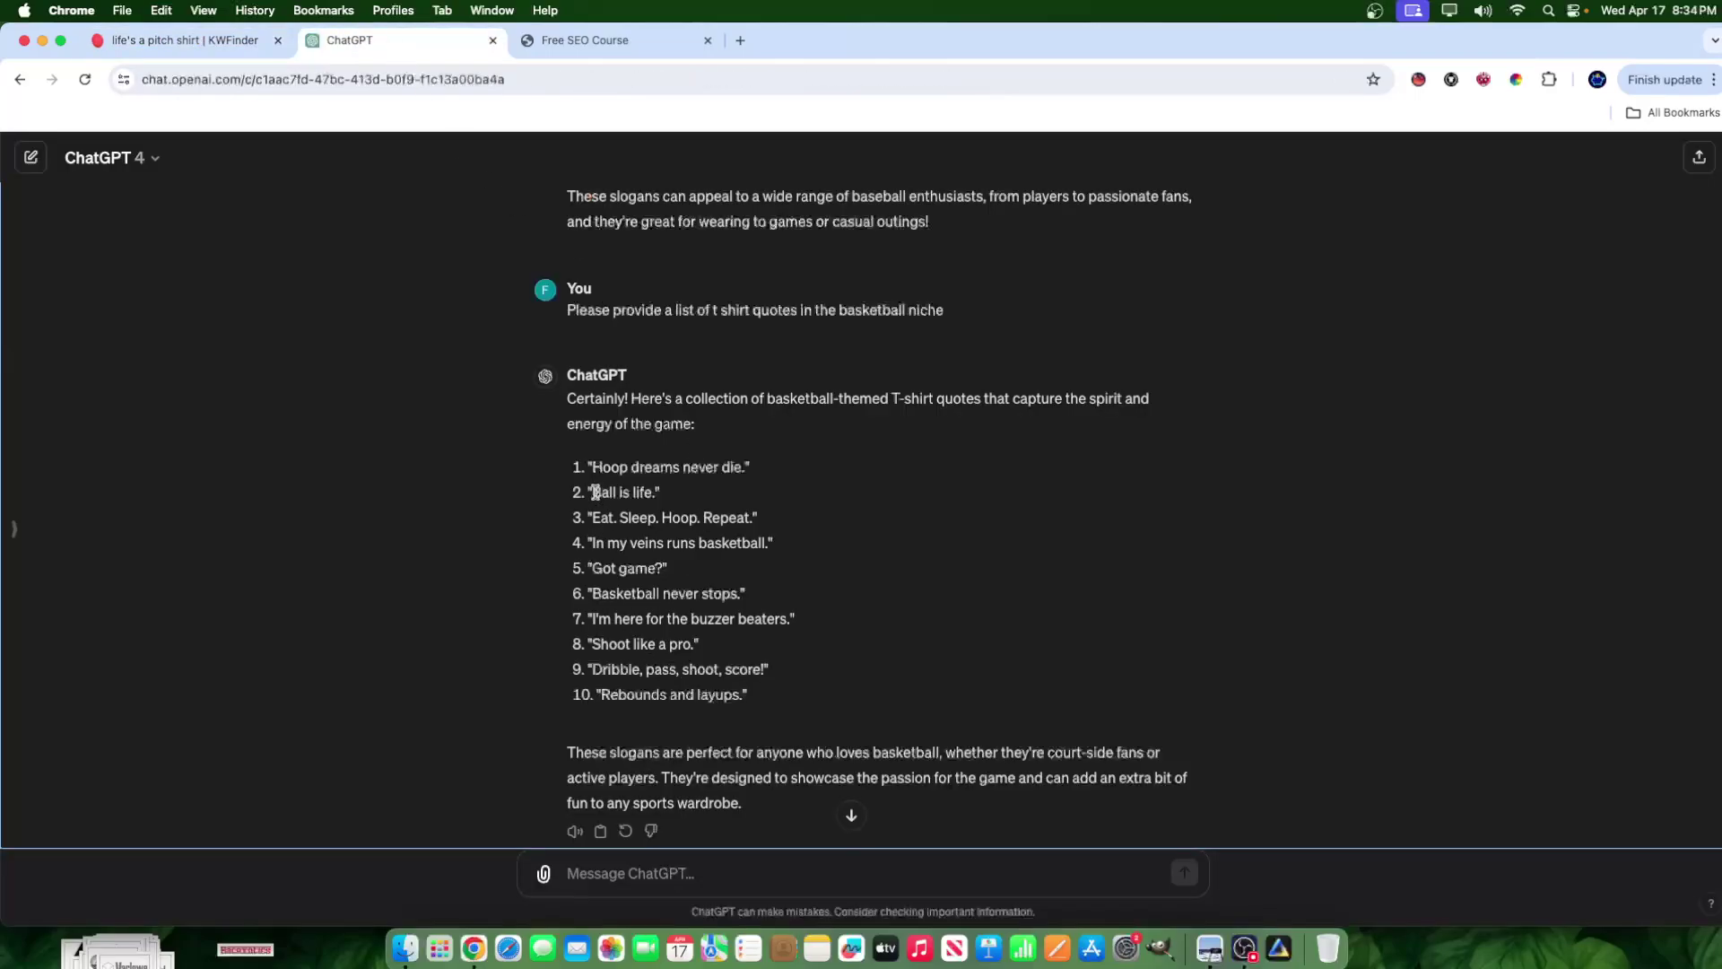
left_click_drag(595, 493, 651, 500)
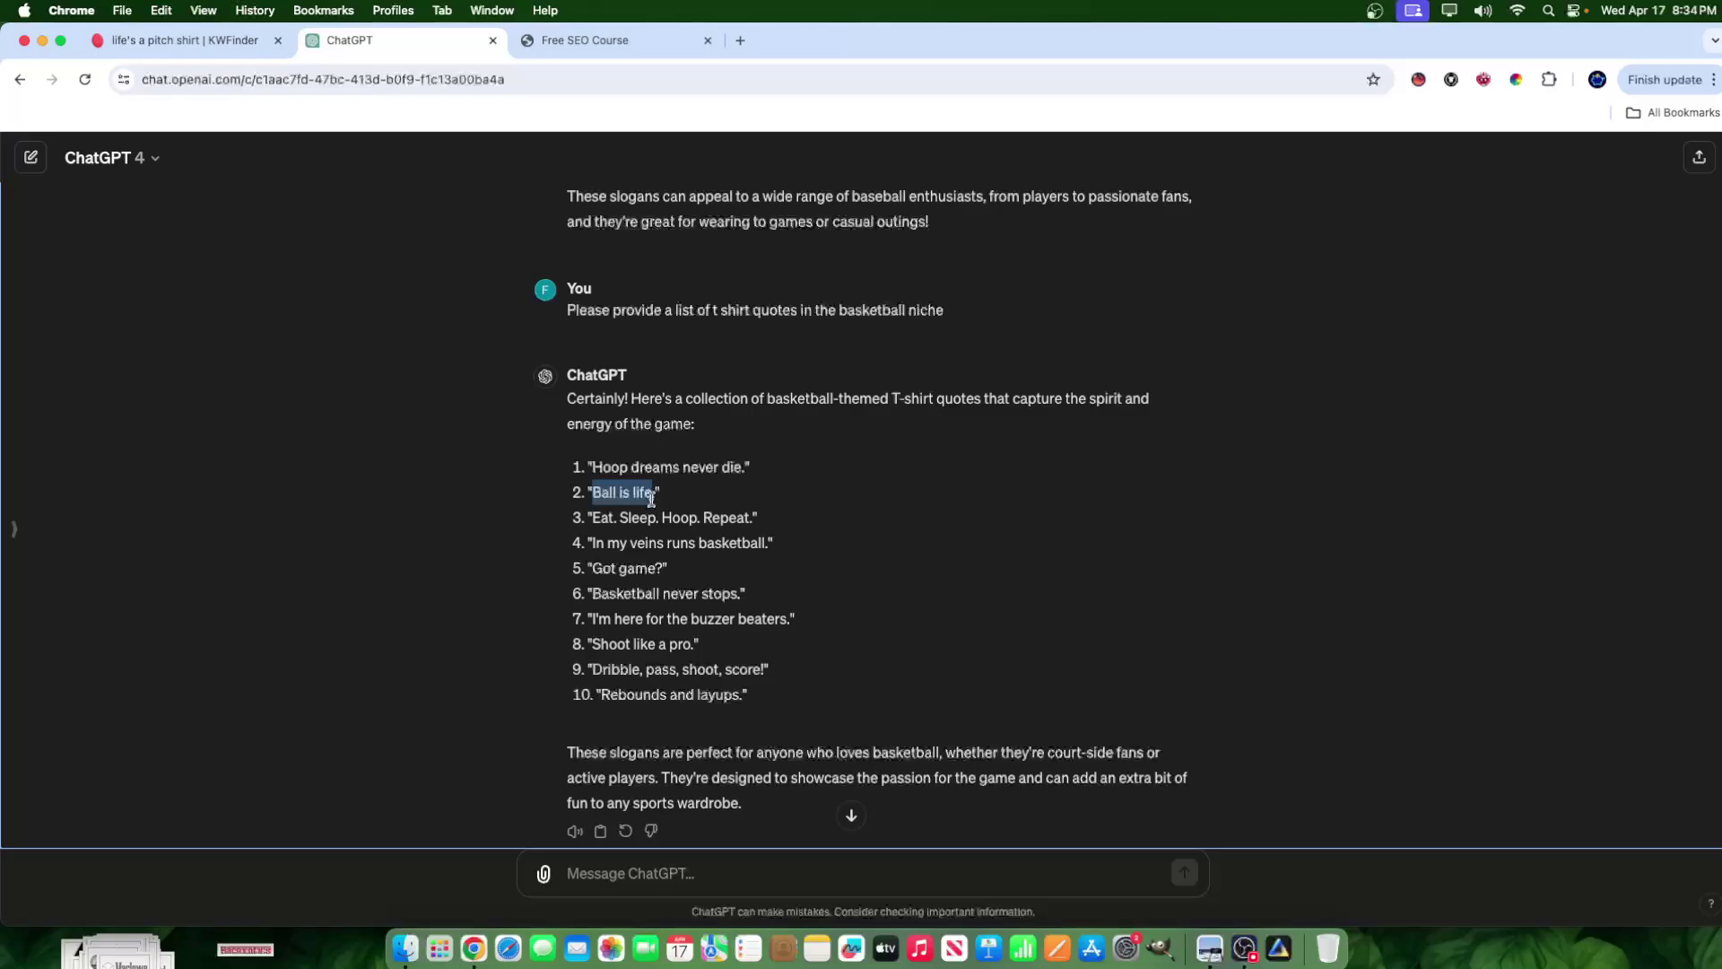
left_click(235, 41)
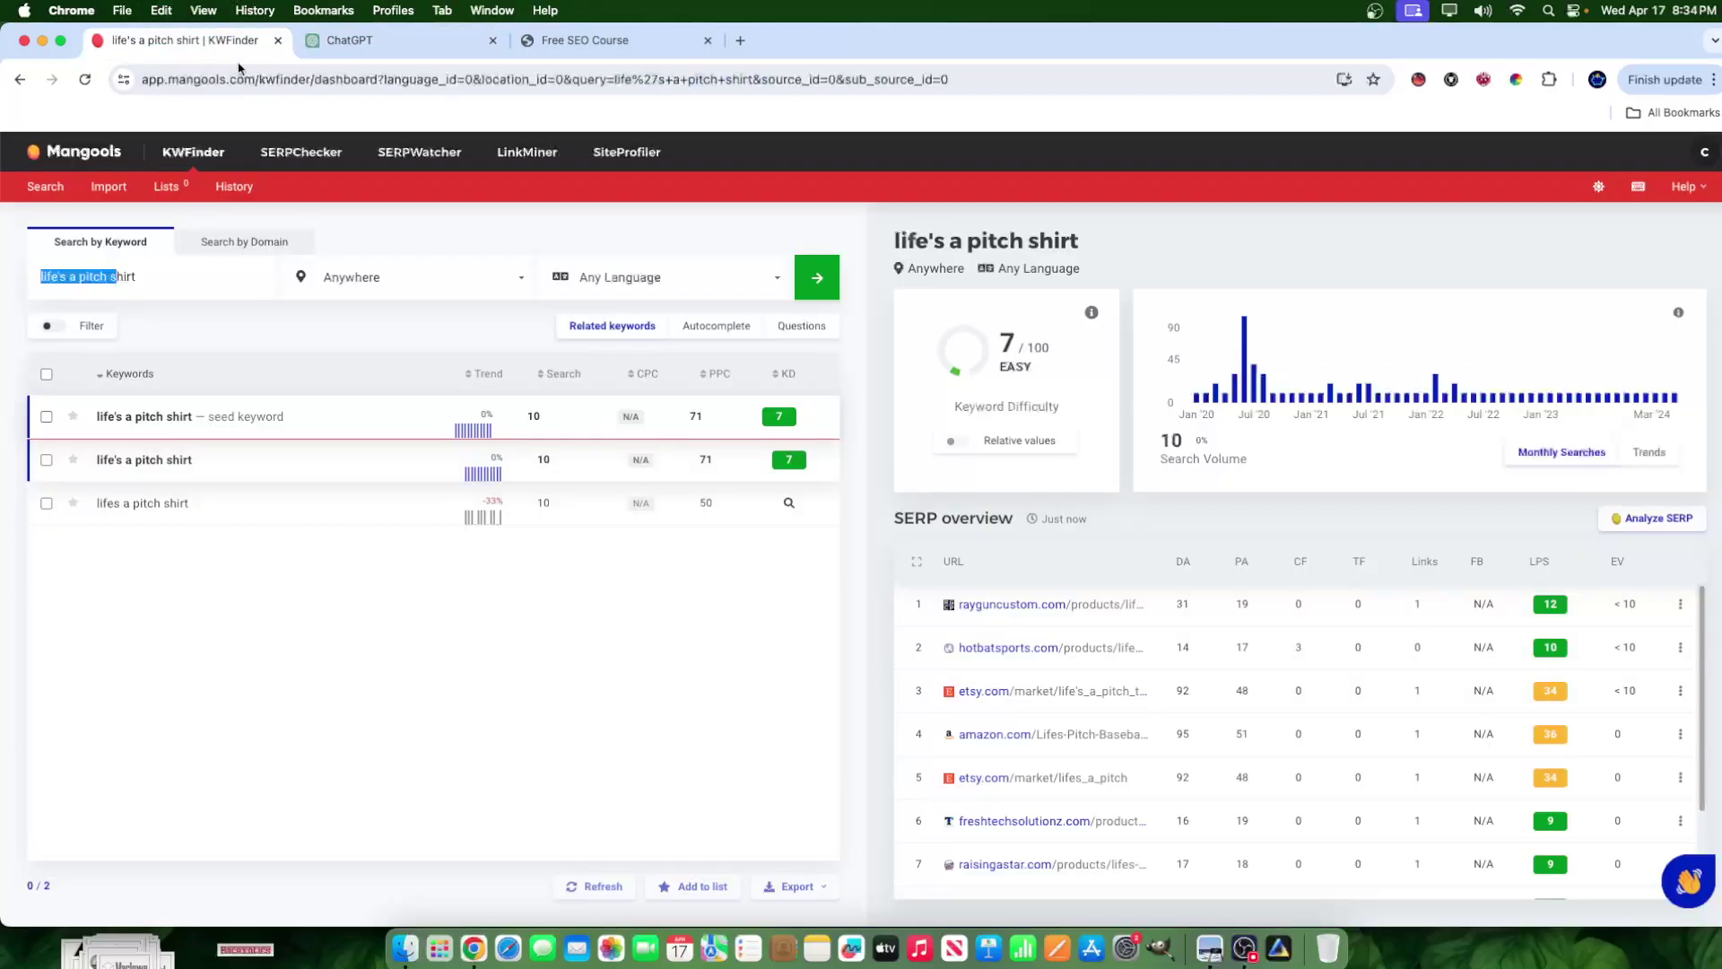
key("cmd+a")
type("ball is life")
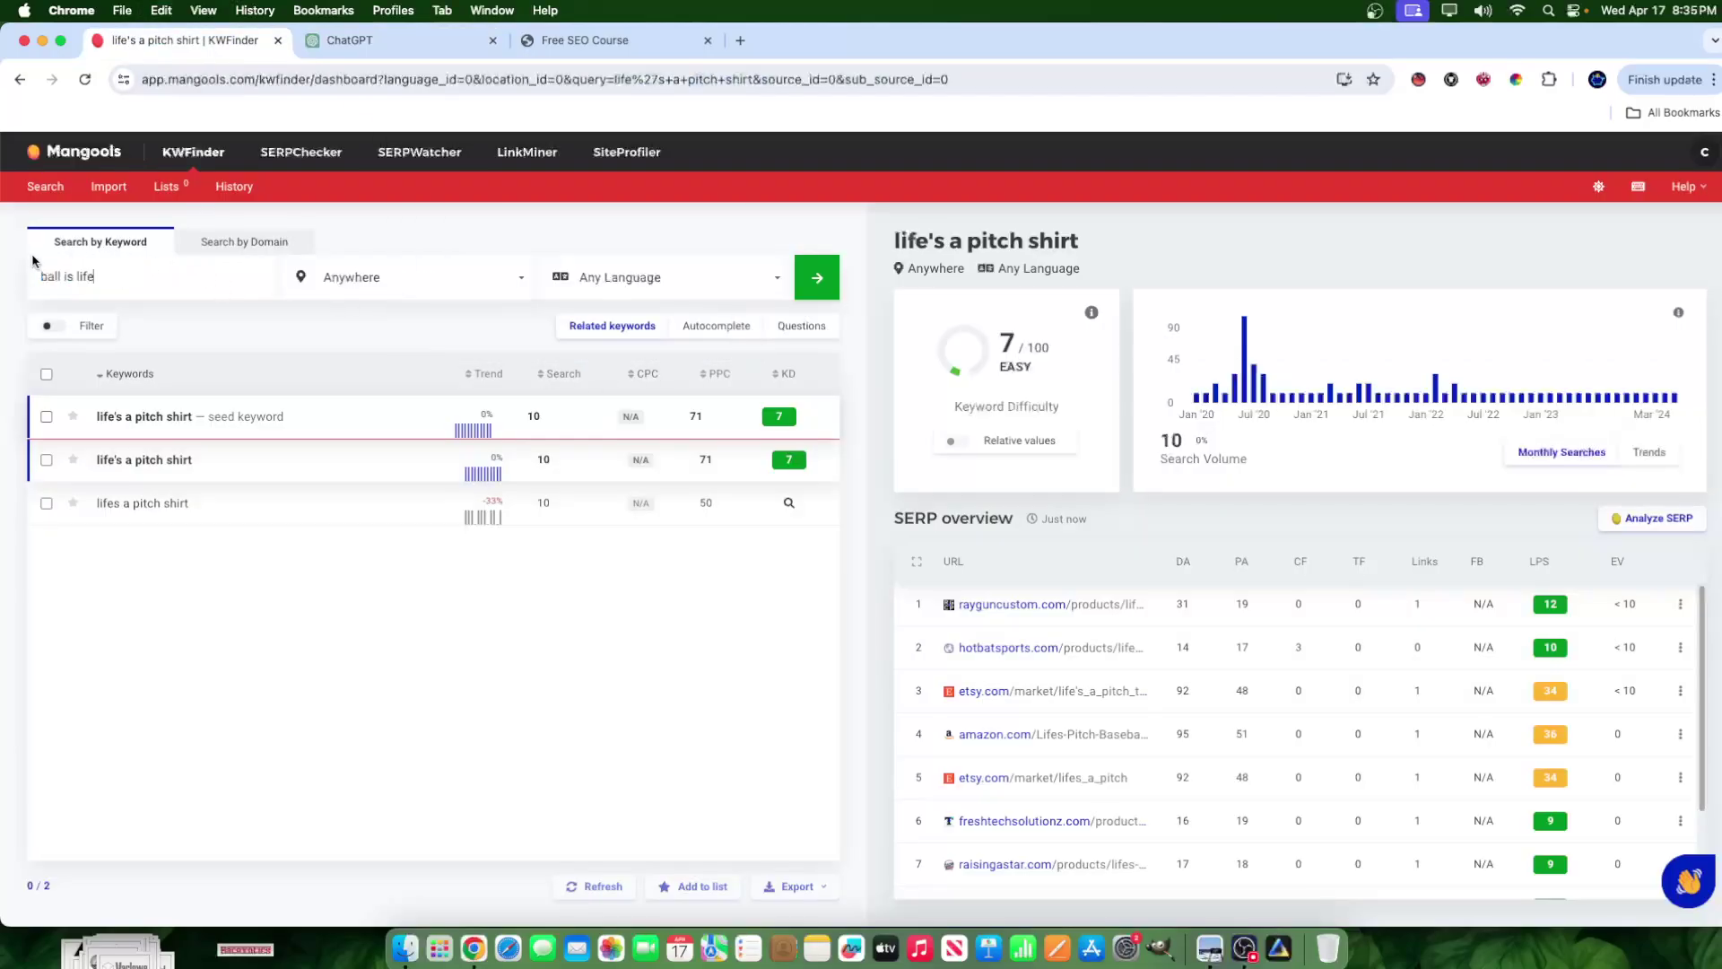
key("Return")
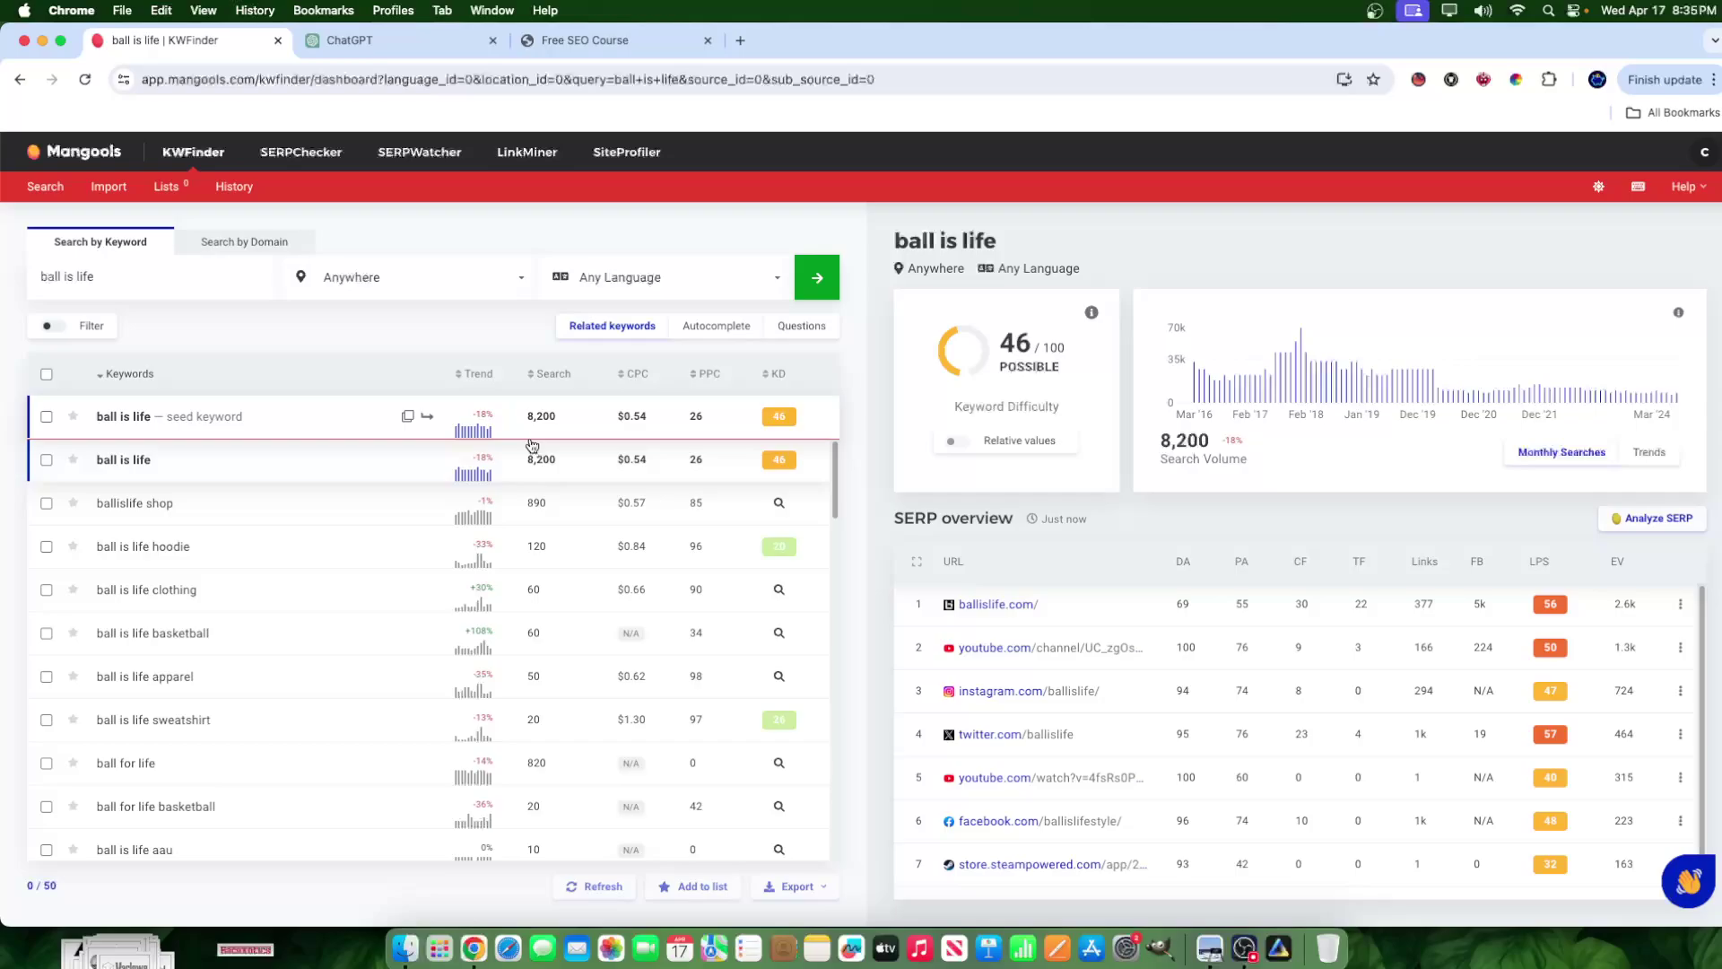
left_click(370, 32)
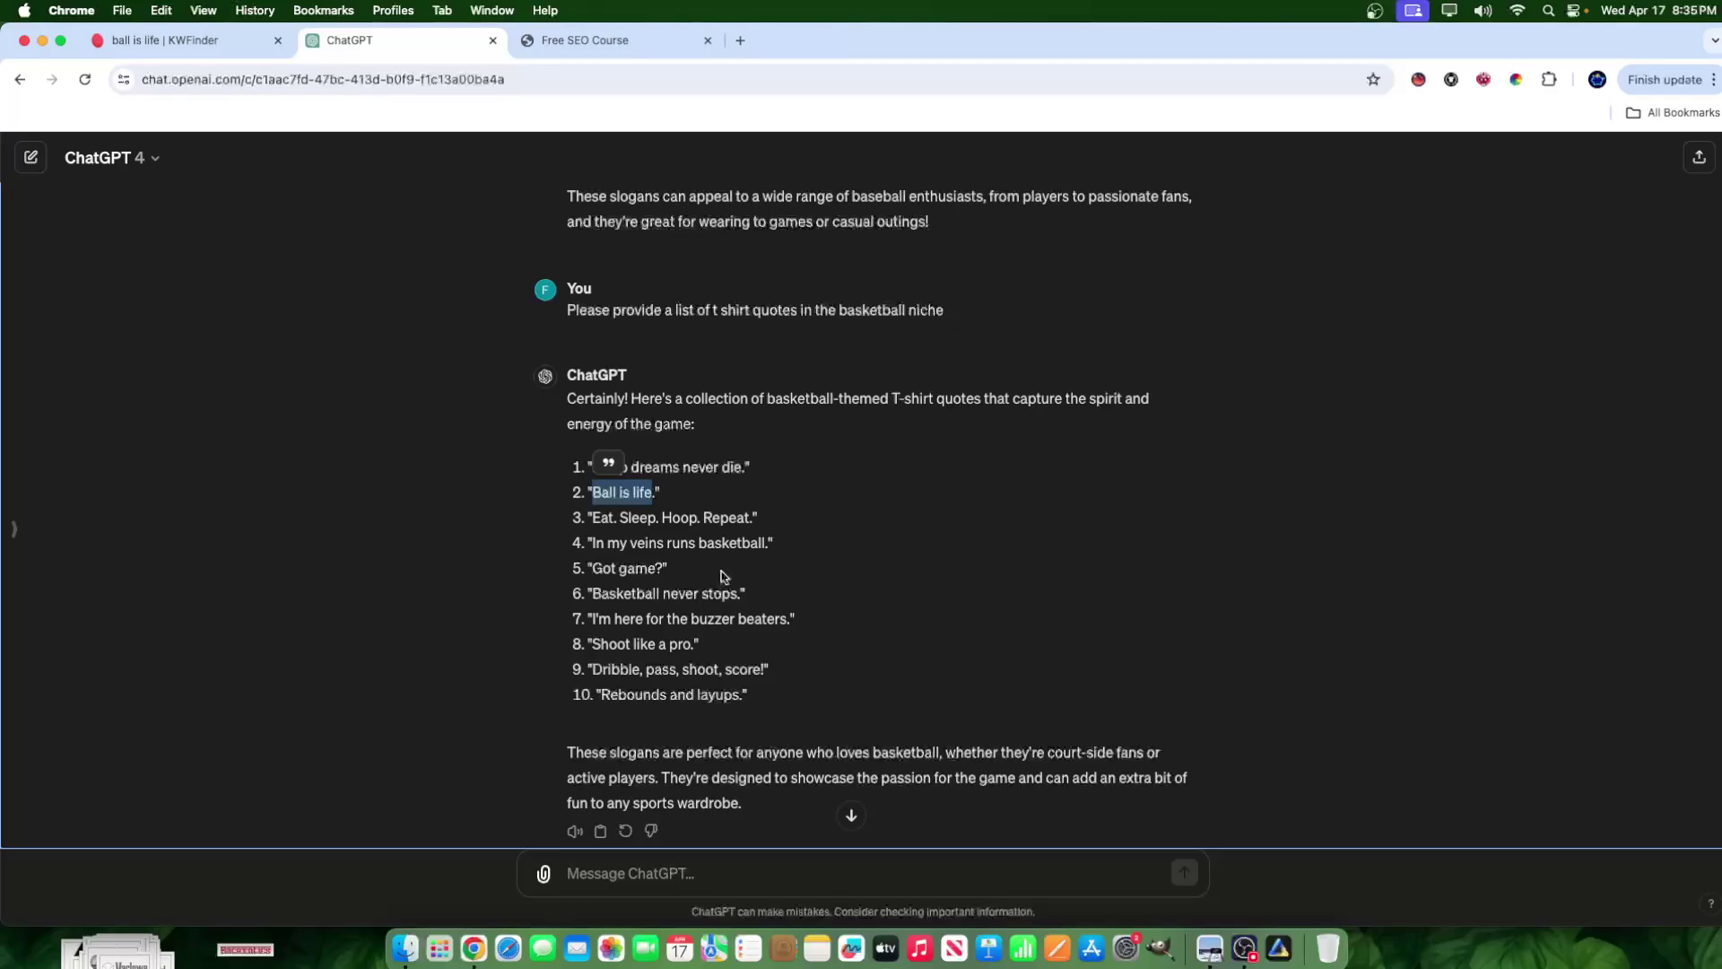
Highlight ChatGPT basketball quotes 3–9, then return to the 'ball is life' KWFinder results
scroll(718, 619, "down", 1)
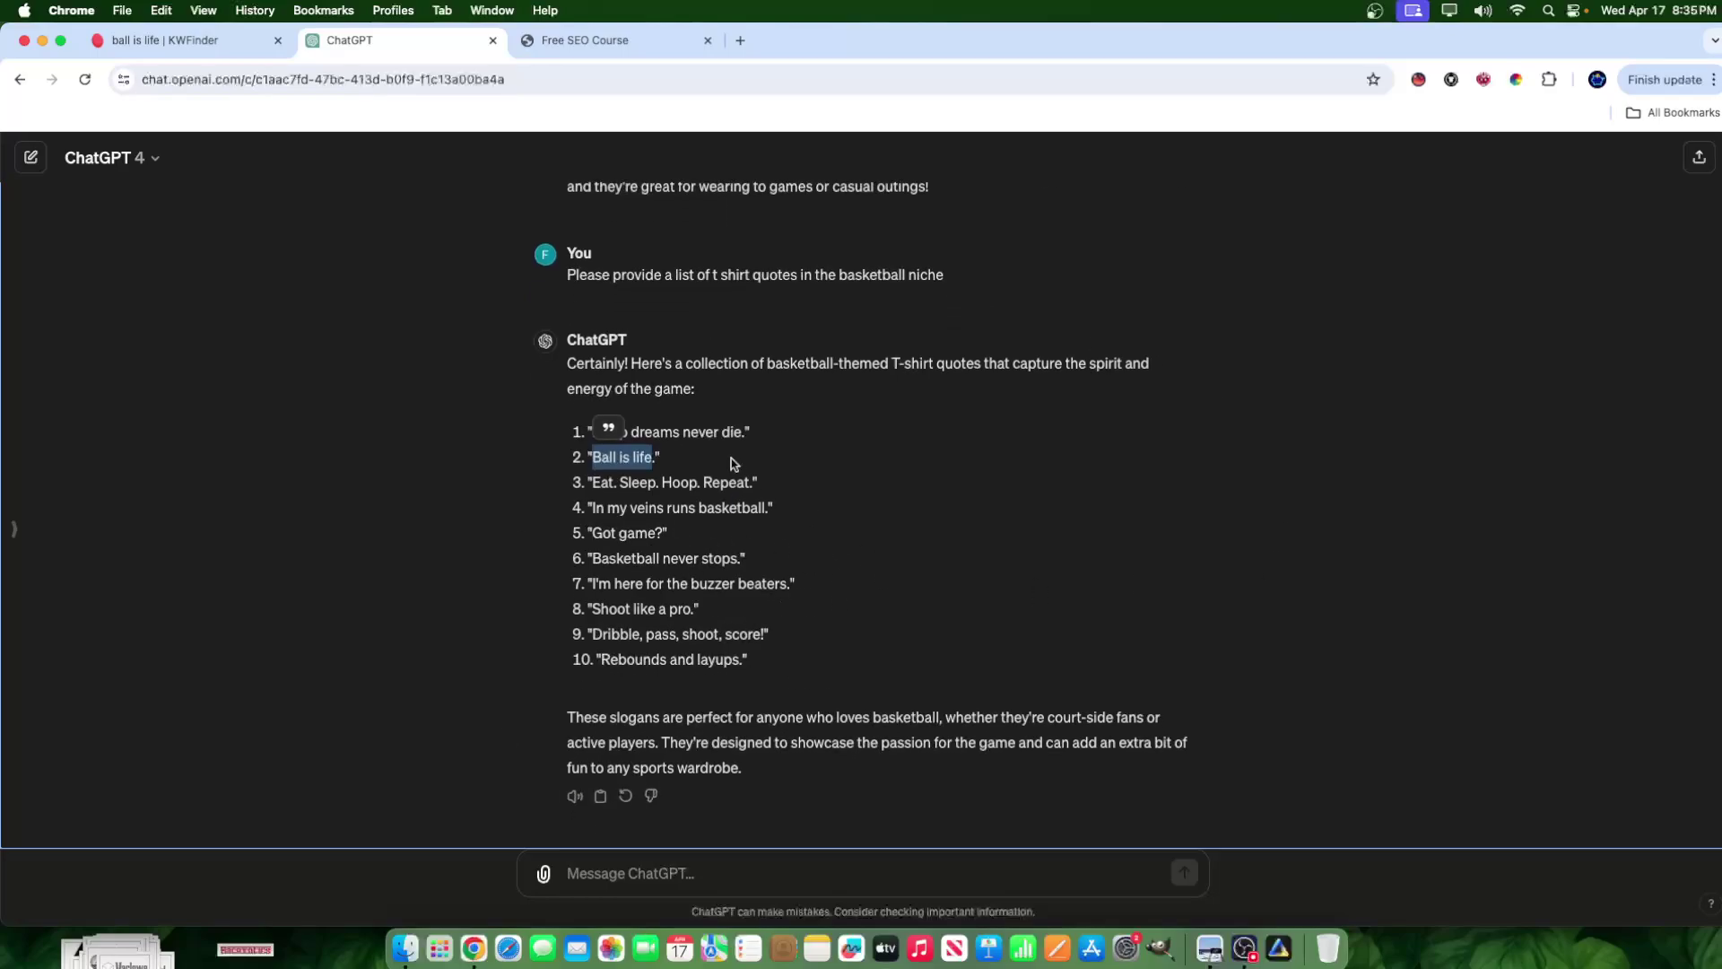
left_click_drag(657, 453, 780, 637)
left_click(173, 43)
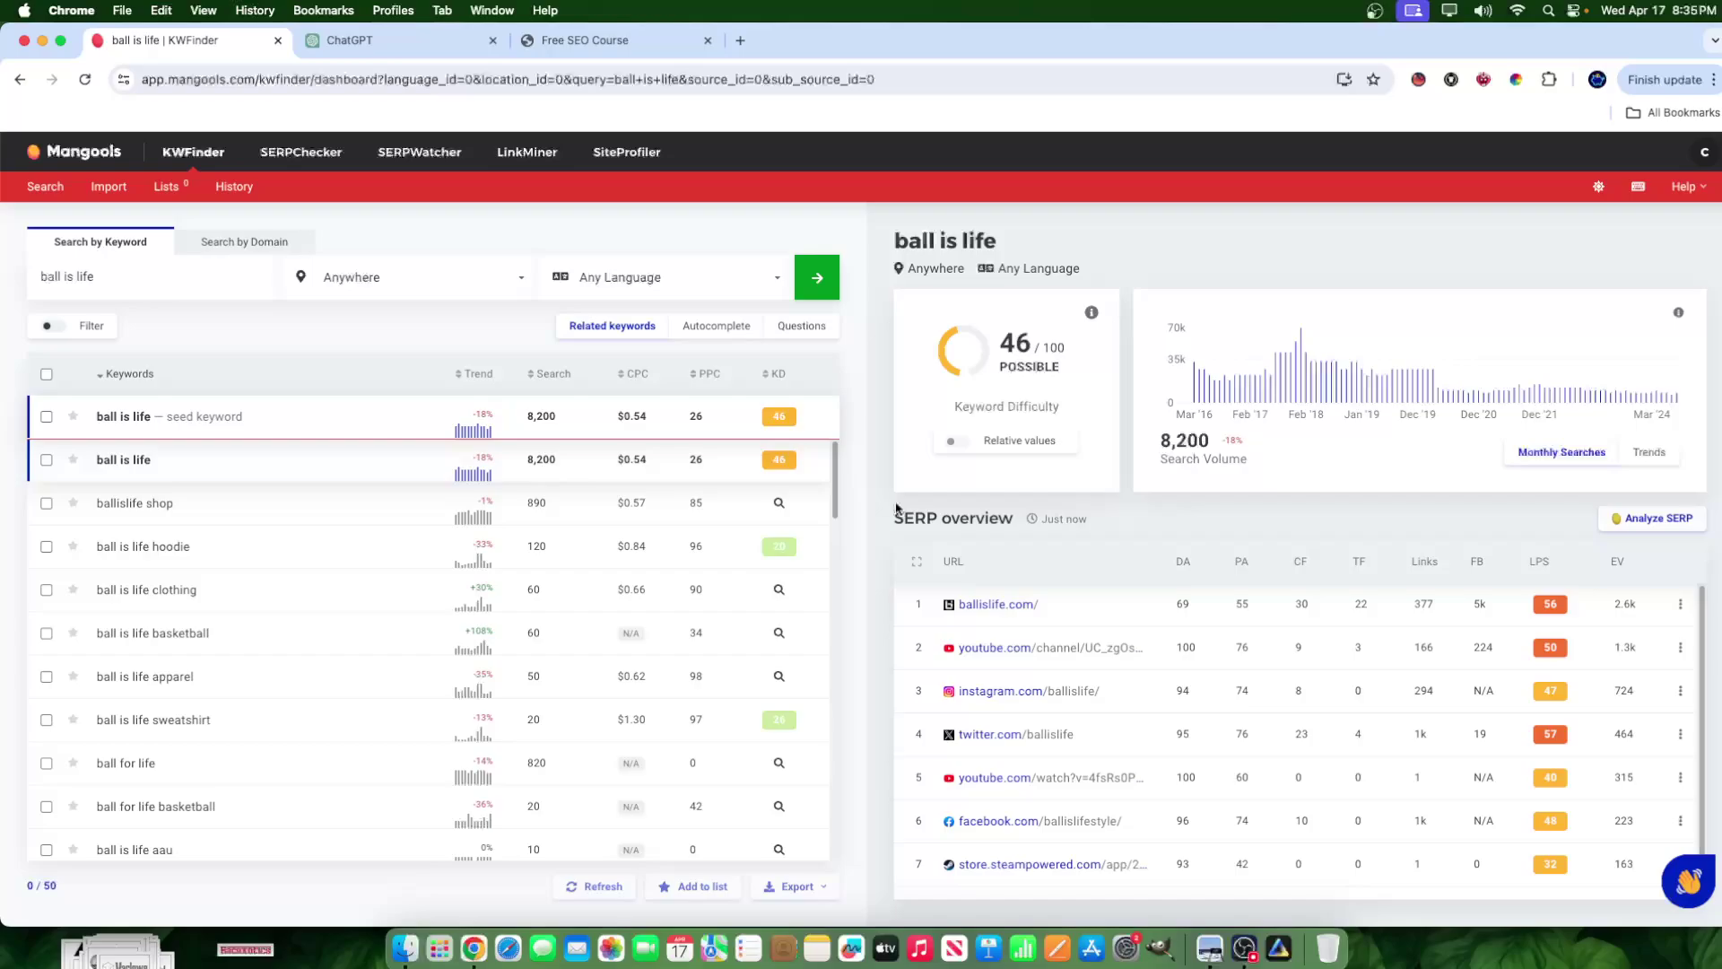
Glance at the Free SEO Course page and KWFinder, return to the ChatGPT basketball quotes, then bring OBS forward
left_click(574, 40)
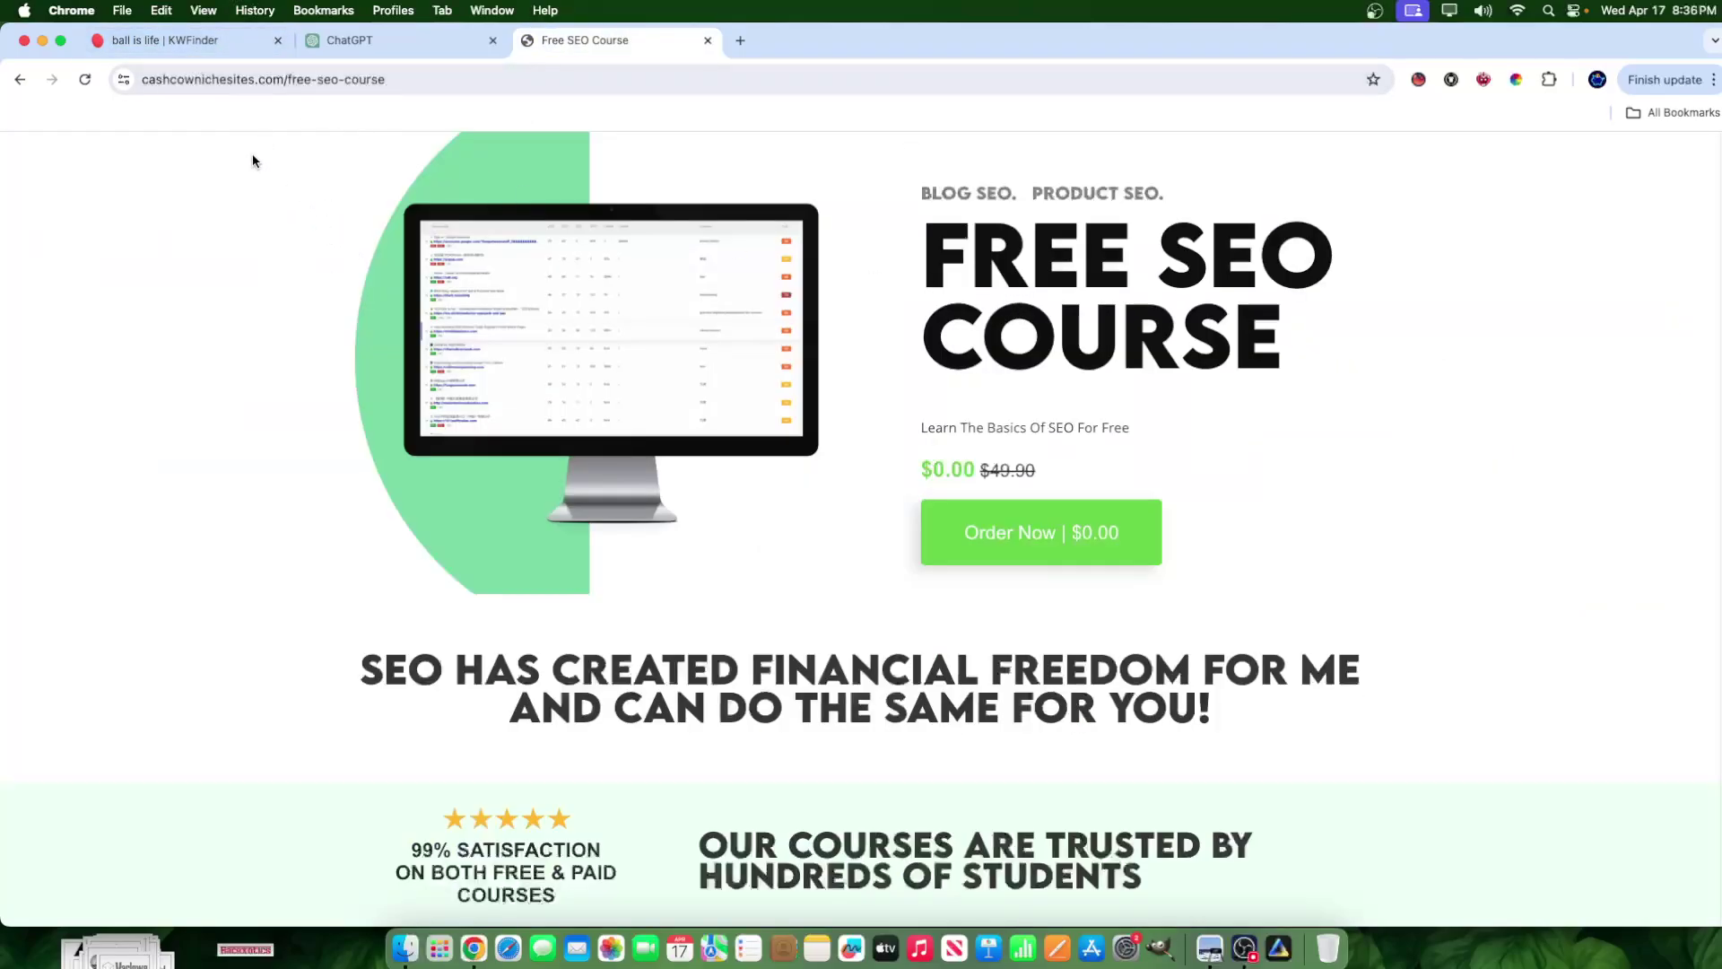
left_click(189, 43)
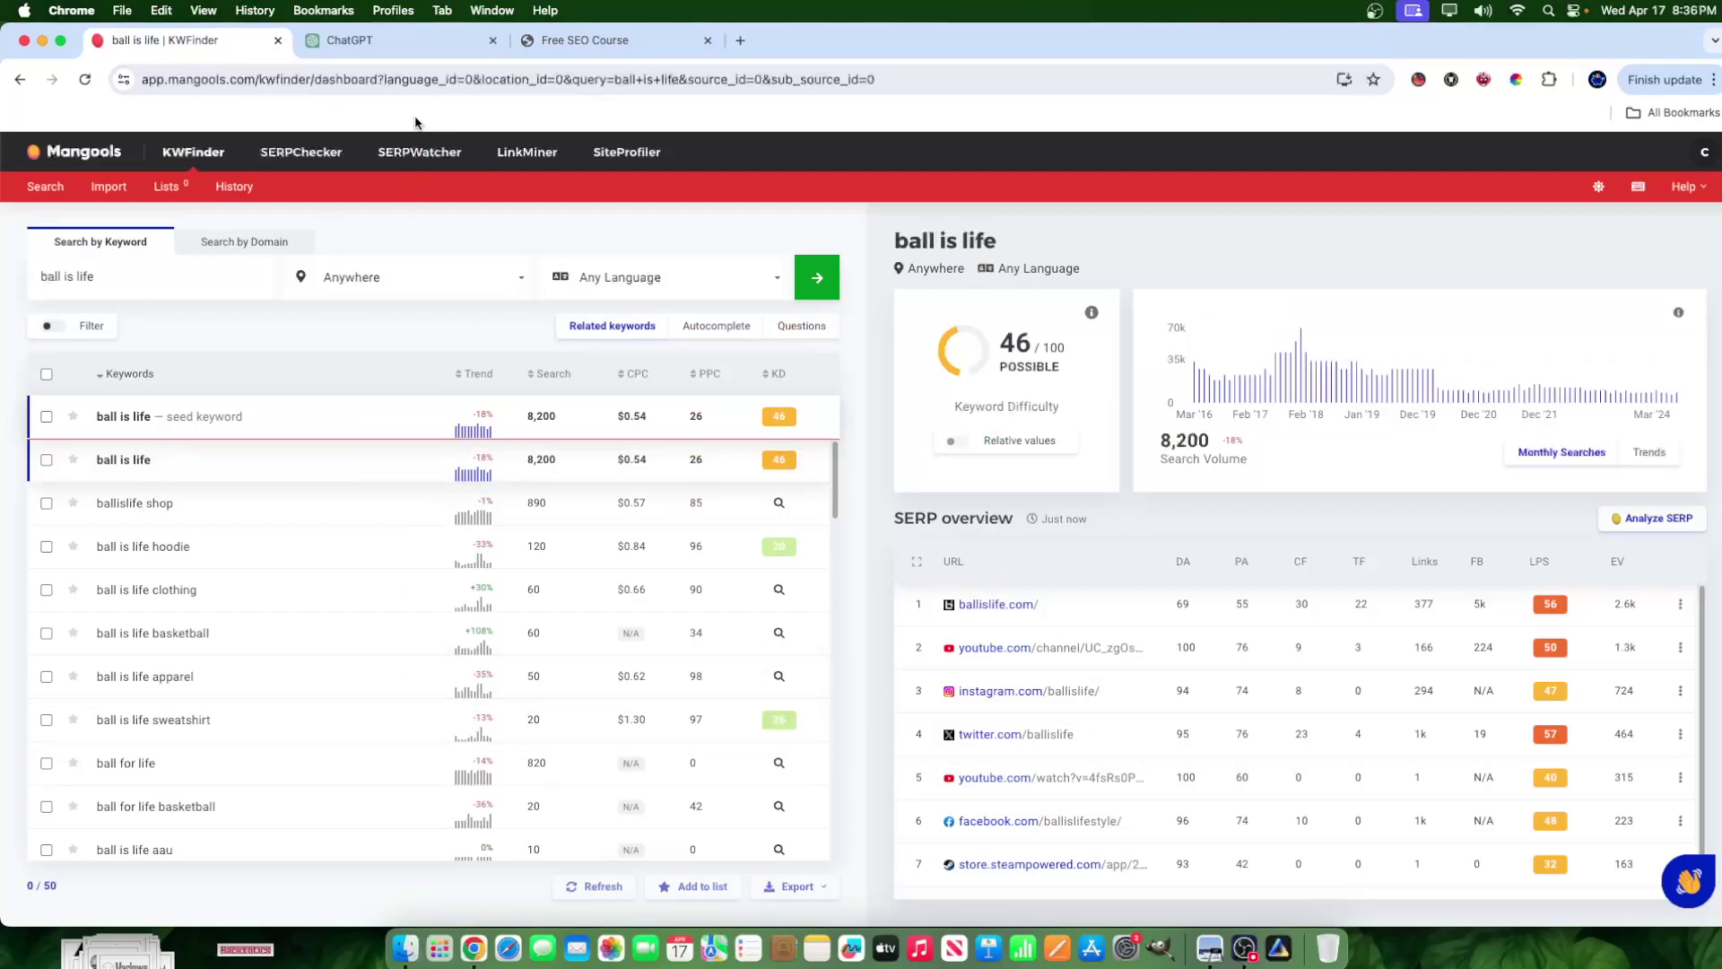
left_click(377, 52)
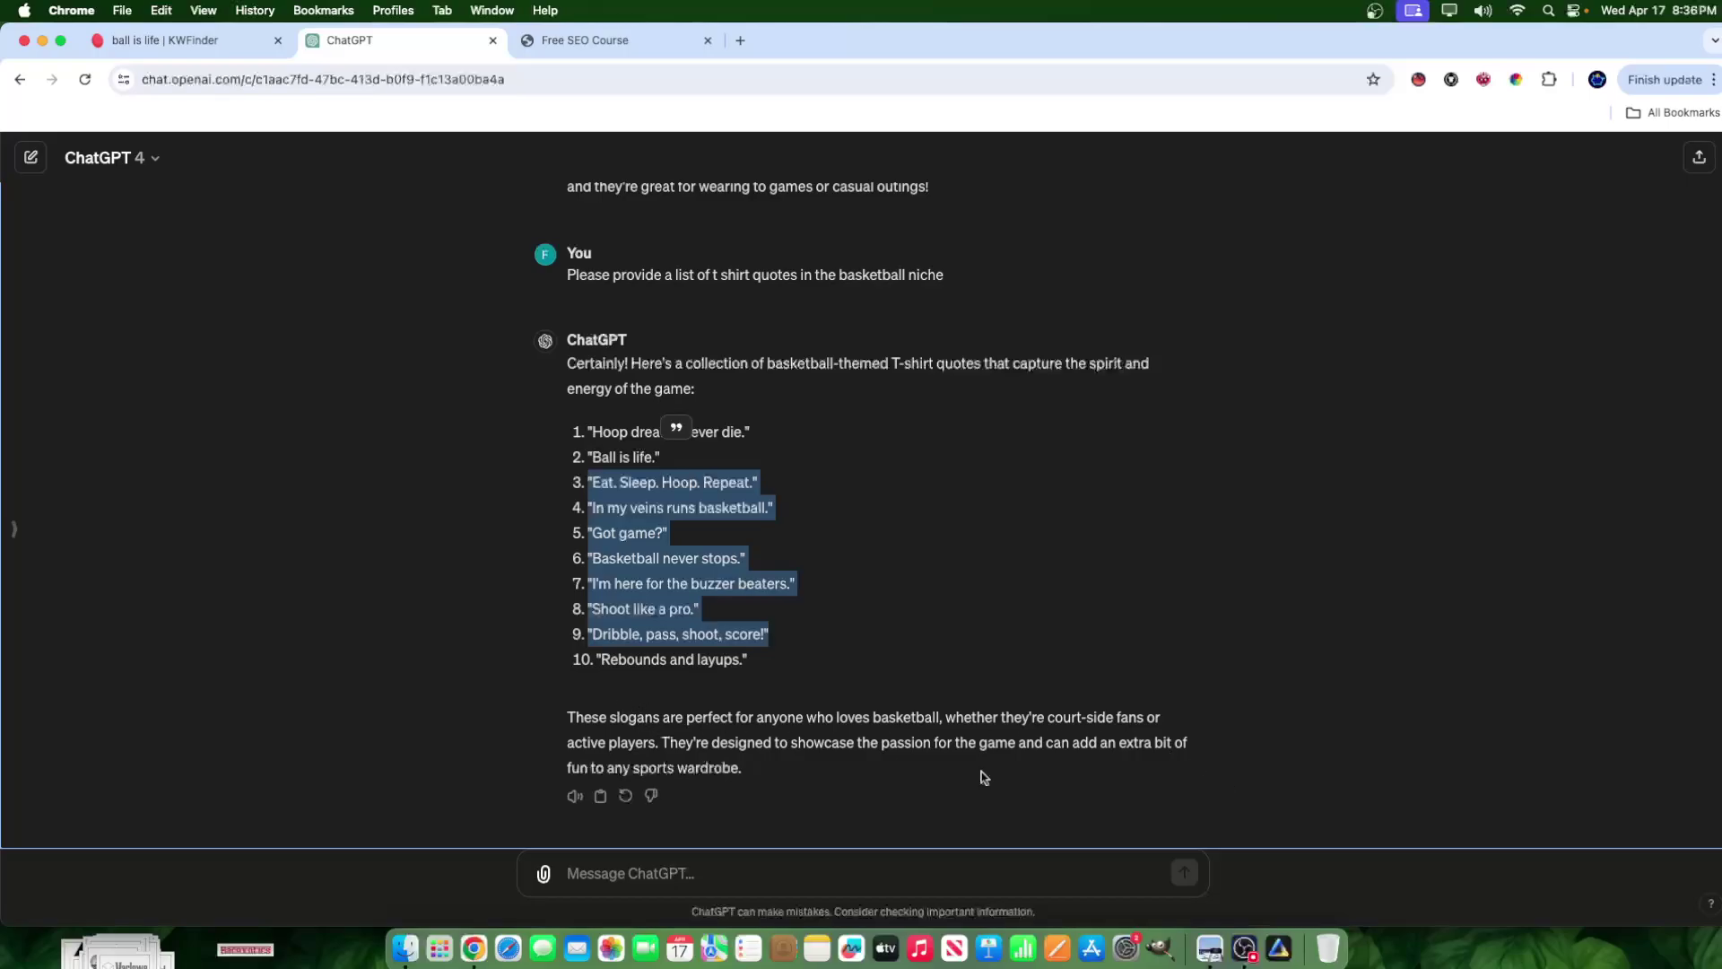
left_click(1241, 945)
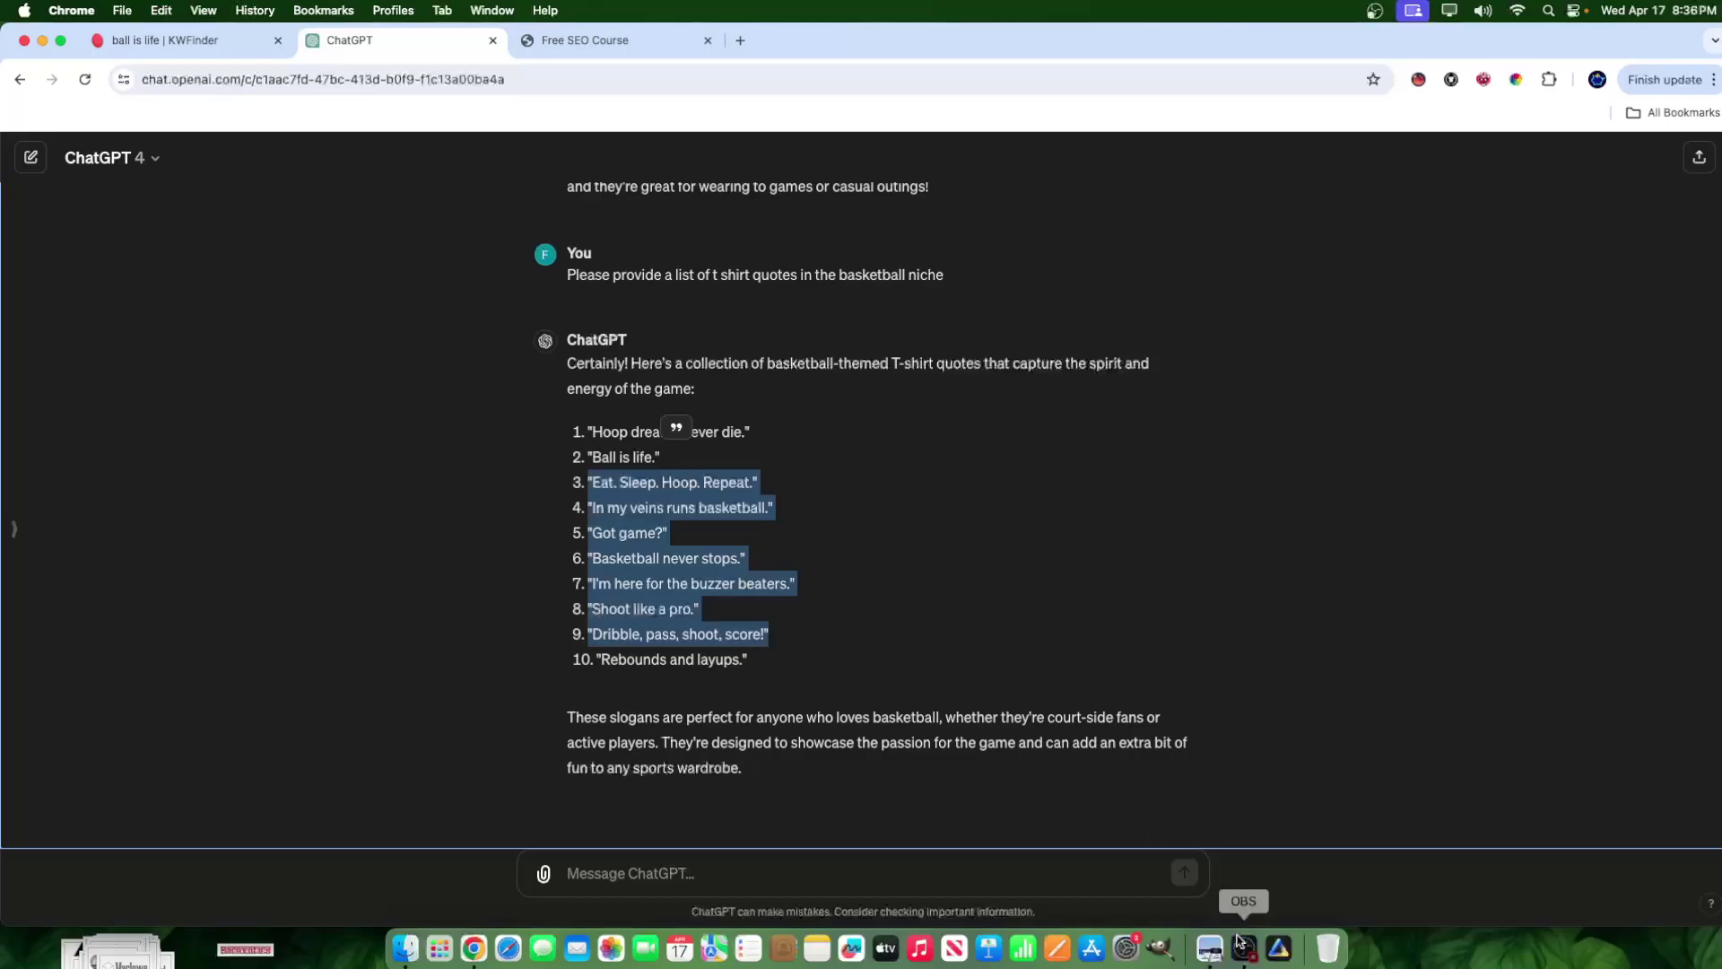